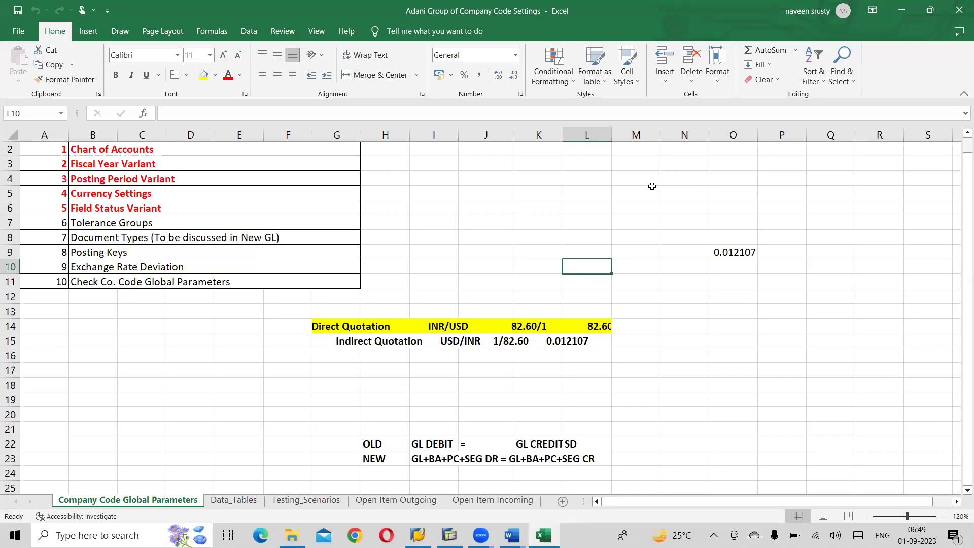
pyautogui.click(434, 235)
pyautogui.press('Up')
pyautogui.press('Up')
pyautogui.press('Up')
pyautogui.press('Up')
pyautogui.press('Up')
pyautogui.press('Up')
pyautogui.press('Up')
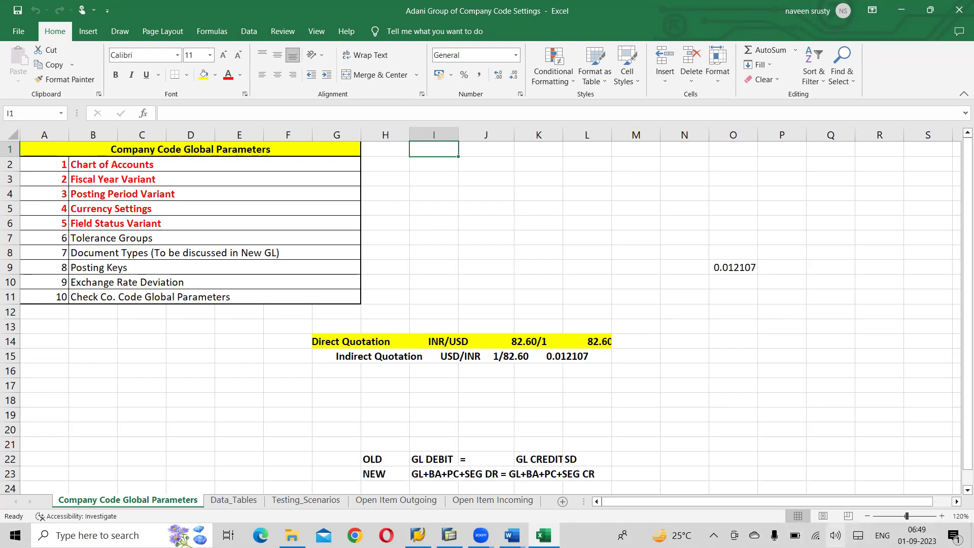
pyautogui.click(835, 535)
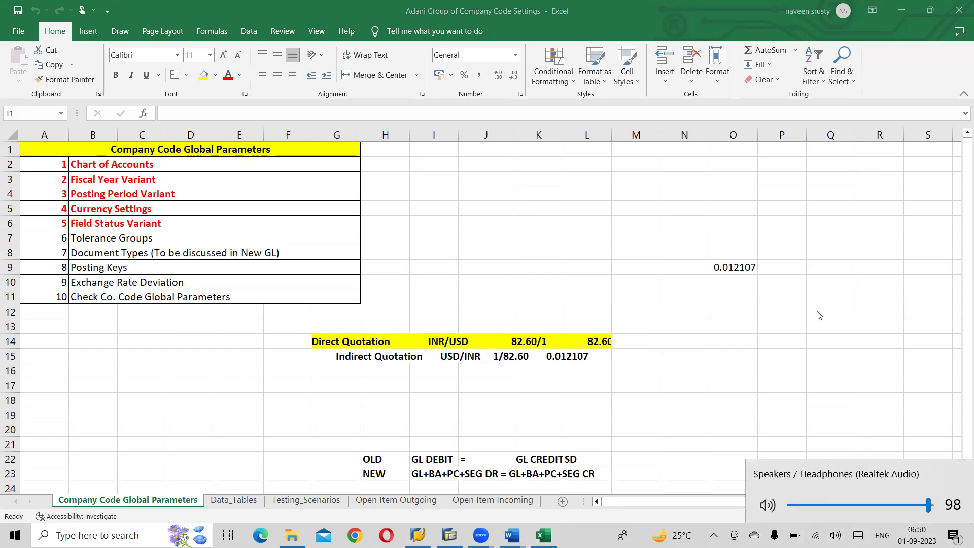
pyautogui.click(809, 279)
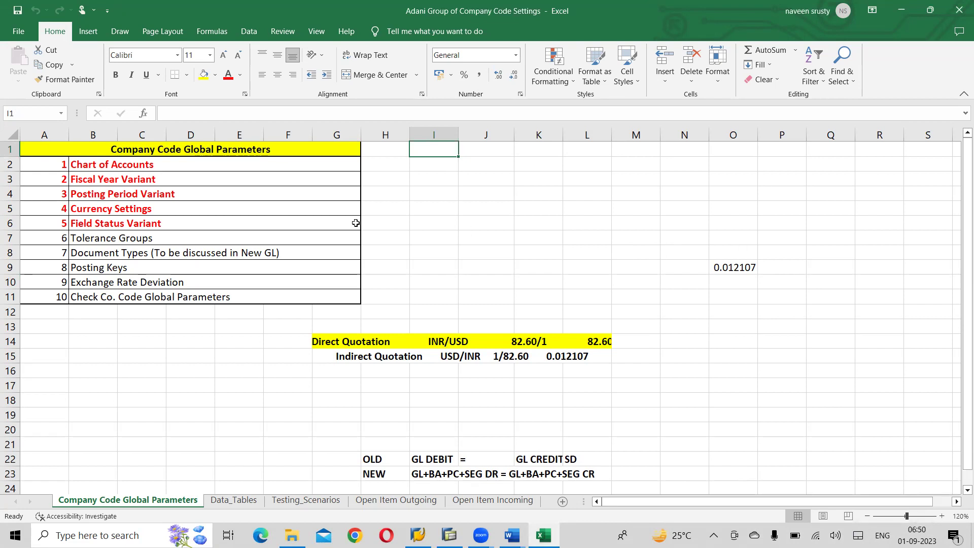
# Switch to the ADANI GROUP FICO ENTERPRISE STRUCTURE document in Word and look over the classic and new GL accounting notes
pyautogui.click(221, 225)
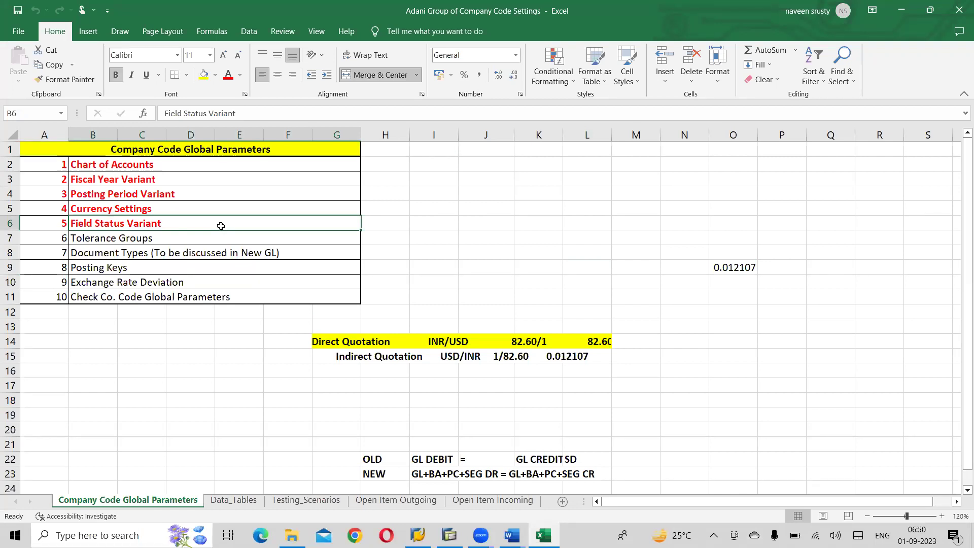
pyautogui.hotkey('alt', 'Tab')
pyautogui.hotkey('alt', 'Tab')
pyautogui.hotkey('alt', 'Tab')
pyautogui.hotkey('alt', 'Tab')
pyautogui.hotkey('alt', 'Tab')
pyautogui.hotkey('alt', 'Tab')
pyautogui.hotkey('alt', 'Tab')
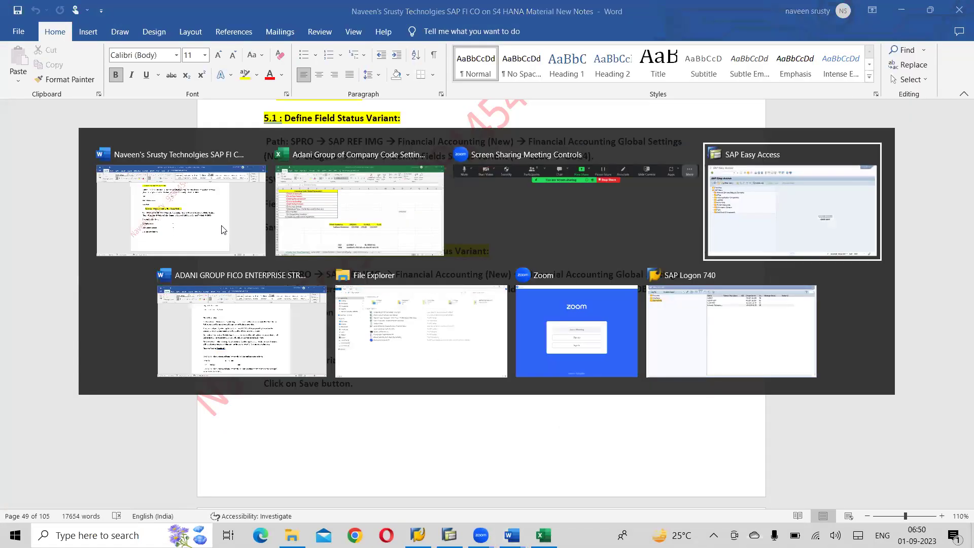
pyautogui.hotkey('alt', 'Tab')
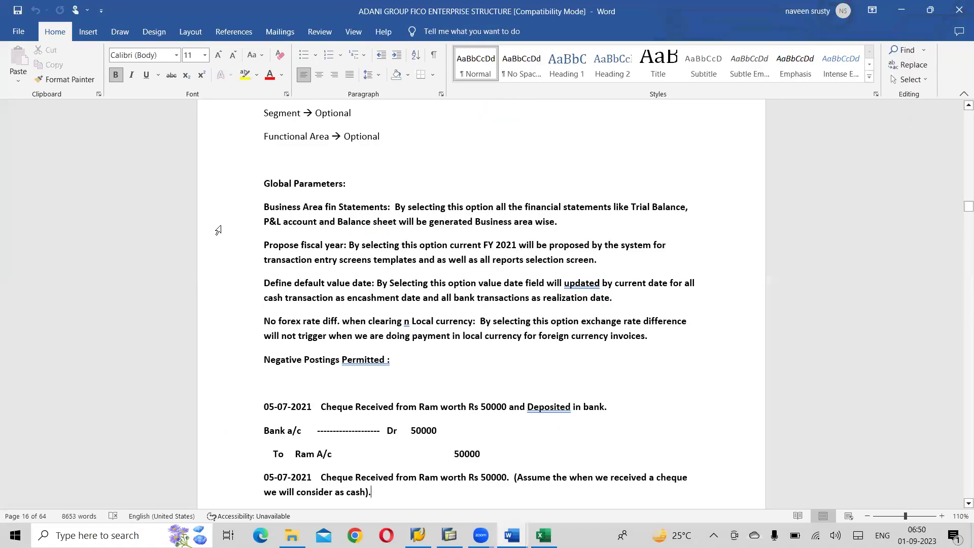
pyautogui.scroll(5, 218, 230)
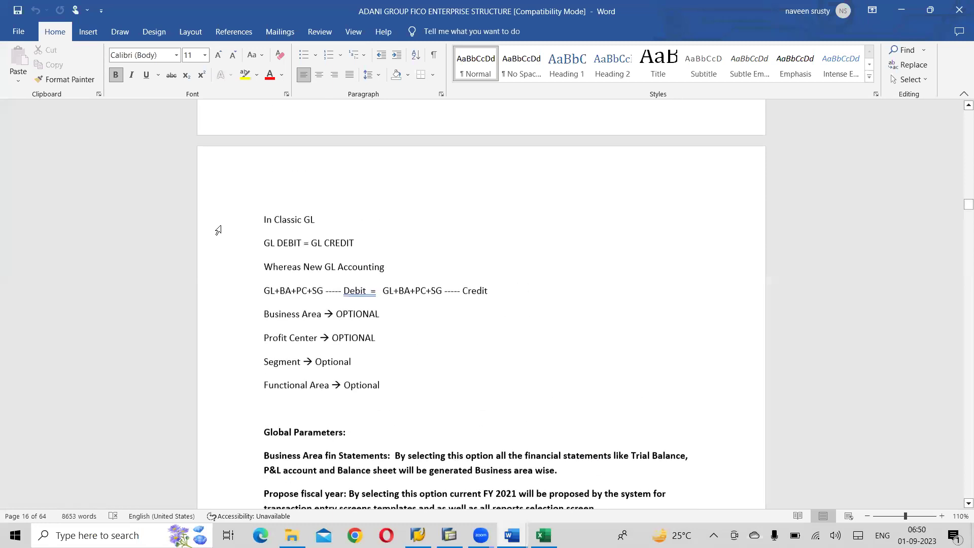
# Return to the Excel company code settings workbook, enter 123456 in cell J4, and clear that cell again
pyautogui.hotkey('alt', 'Tab')
pyautogui.hotkey('alt', 'Tab')
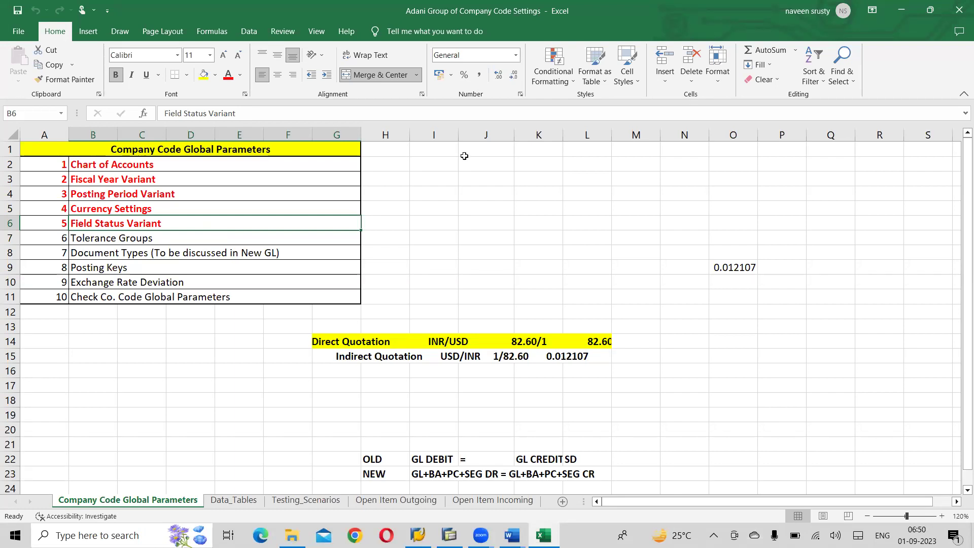
pyautogui.click(479, 189)
pyautogui.write('1345')
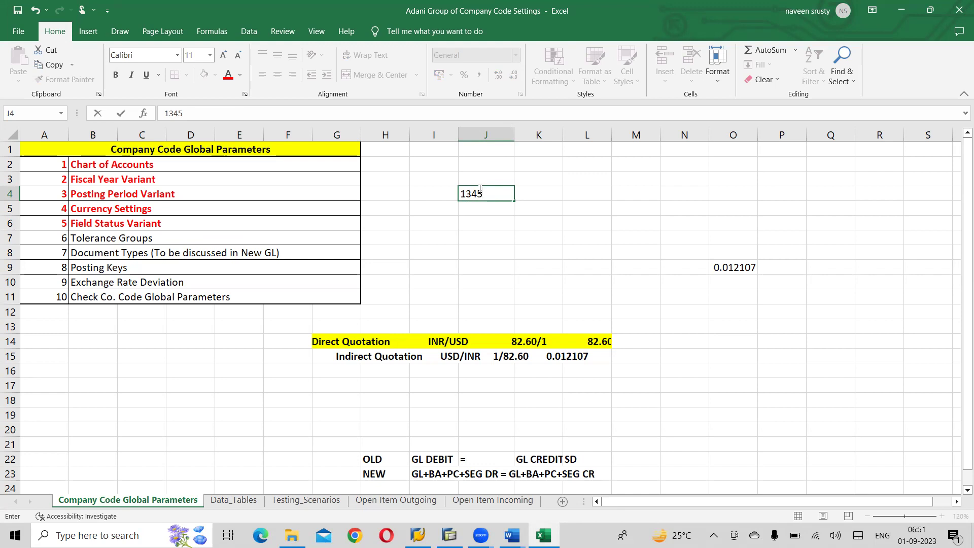
pyautogui.press('BackSpace')
pyautogui.press('BackSpace')
pyautogui.press('BackSpace')
pyautogui.write('23456')
pyautogui.click(500, 241)
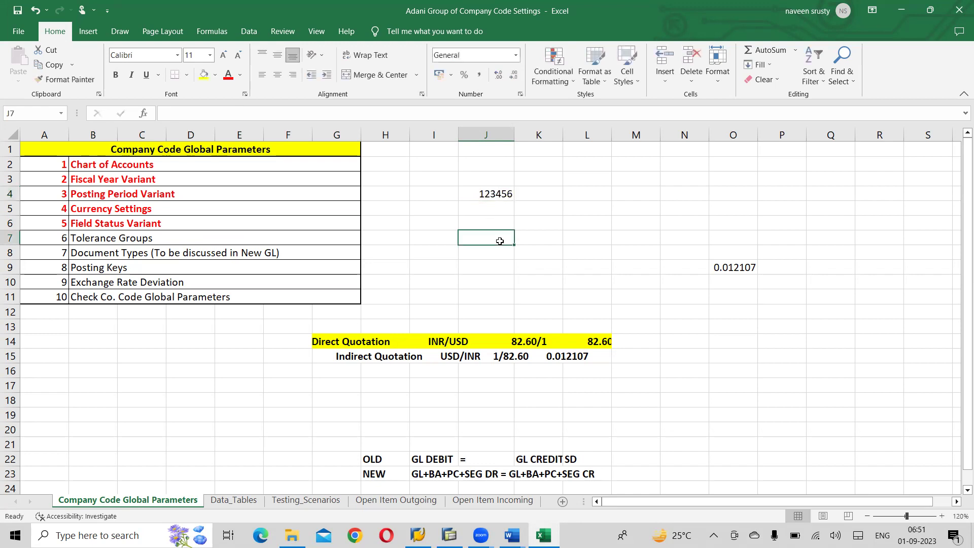
pyautogui.click(502, 197)
pyautogui.press('Delete')
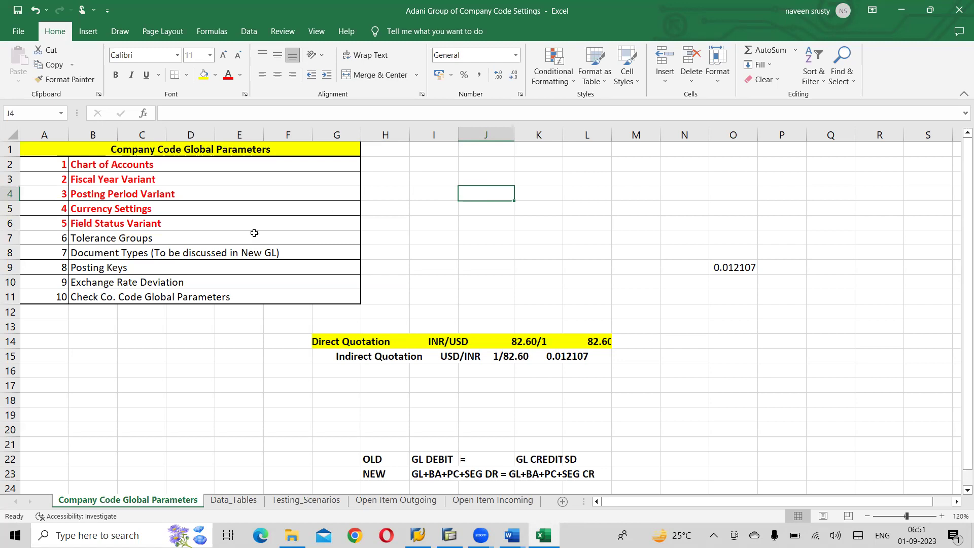
# Switch to the ADANI GROUP FICO ENTERPRISE STRUCTURE document in Word and insert two blank lines below the Functional Area line
pyautogui.click(135, 237)
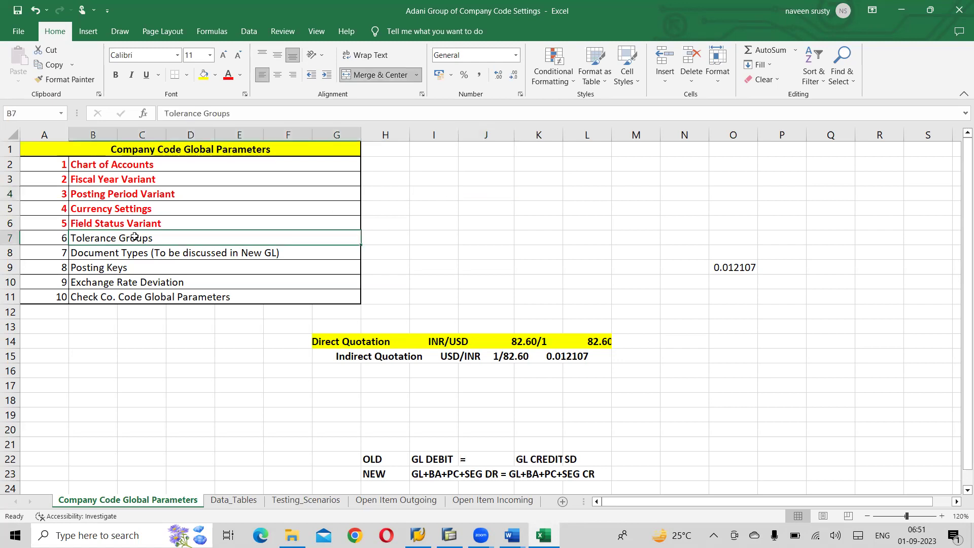
pyautogui.click(365, 55)
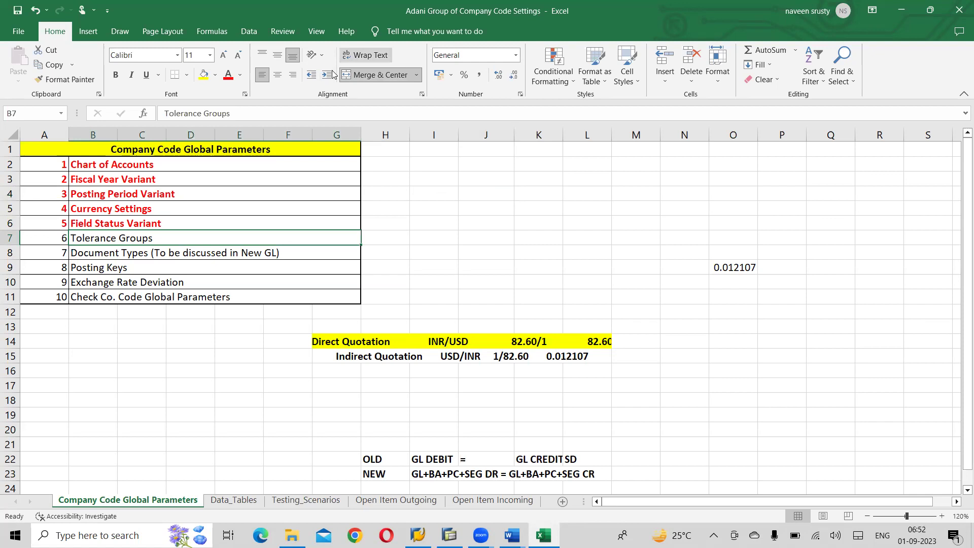
pyautogui.hotkey('alt', 'Tab')
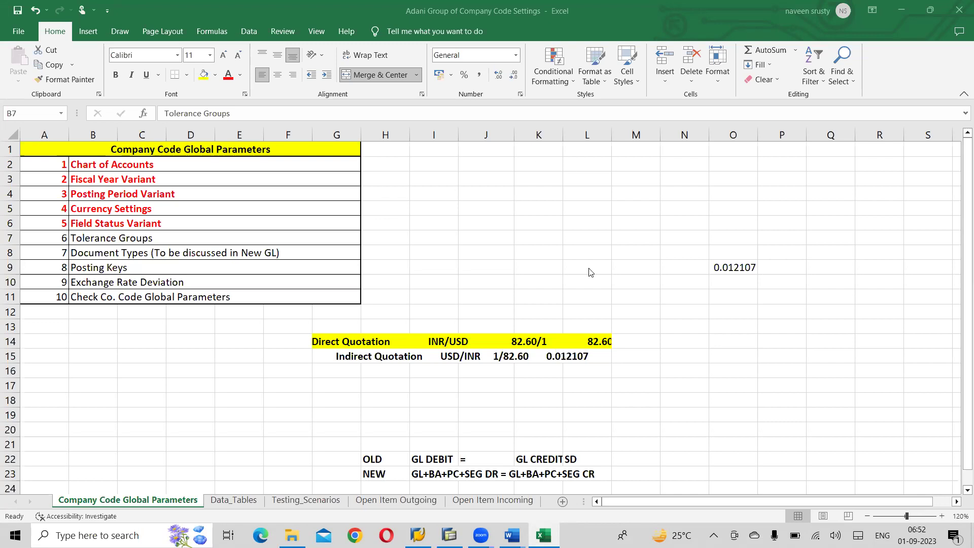
pyautogui.hotkey('alt', 'Tab')
pyautogui.hotkey('alt', 'Tab')
pyautogui.hotkey('alt', 'Tab')
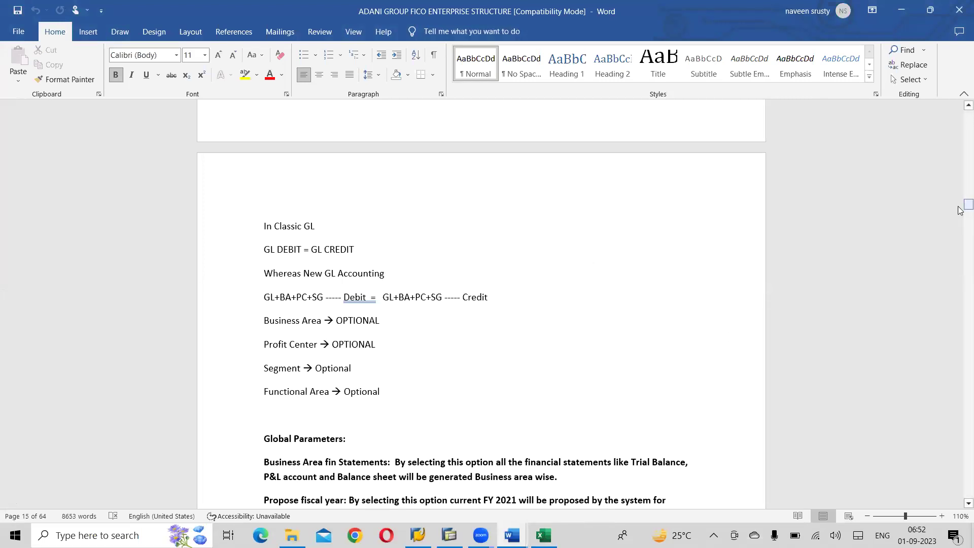
pyautogui.moveTo(960, 210); pyautogui.dragTo(960, 207)
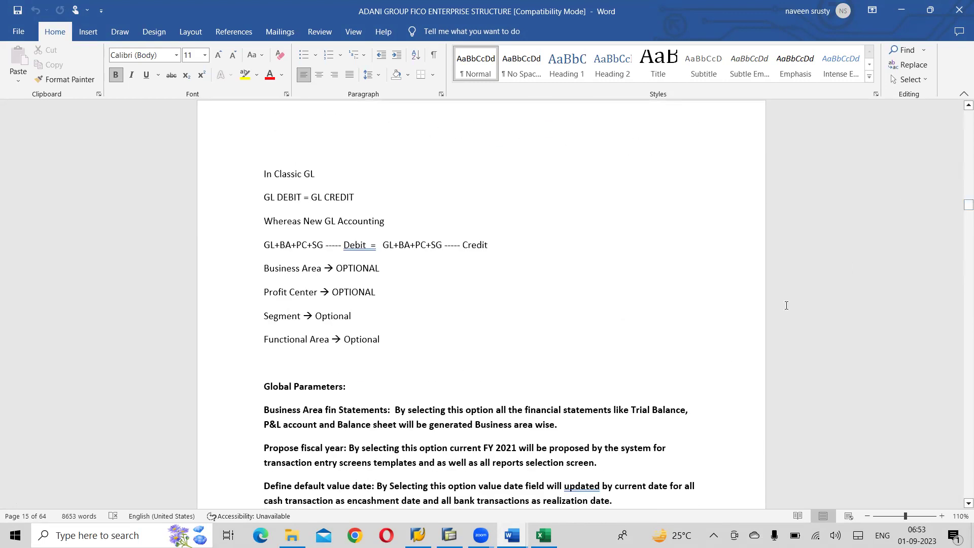
pyautogui.click(408, 348)
pyautogui.press('Return')
pyautogui.press('Return')
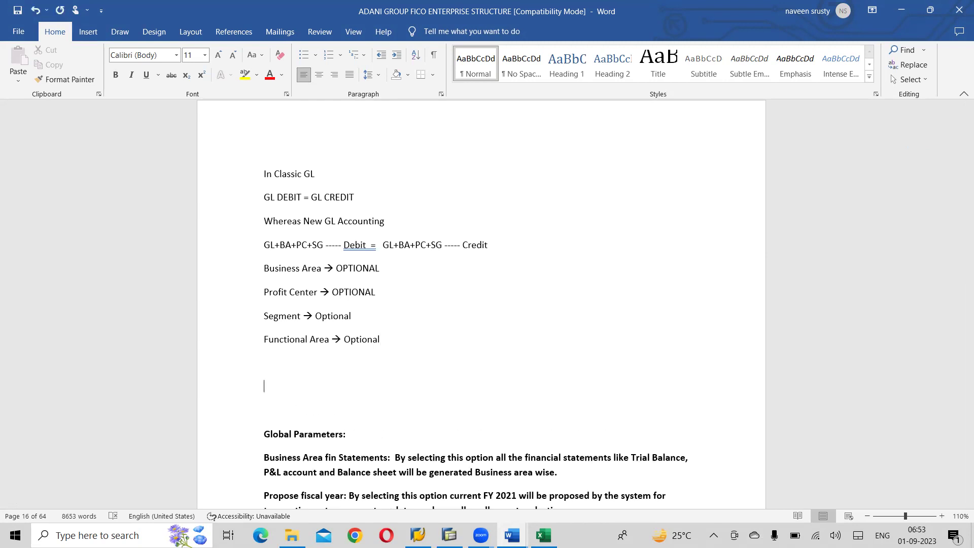
# Write the heading "TOLERANCES:" on the blank line above Global Parameters
pyautogui.write('T')
pyautogui.write('o')
pyautogui.write('tal')
pyautogui.press('BackSpace')
pyautogui.press('BackSpace')
pyautogui.press('BackSpace')
pyautogui.press('BackSpace')
pyautogui.write('OLERN')
pyautogui.press('BackSpace')
pyautogui.write('ANCES')
# Make the "TOLERANCES:" heading bold
pyautogui.hotkey('shift', 'Left')
pyautogui.hotkey('shift', 'Left')
pyautogui.hotkey('shift', 'Left')
pyautogui.hotkey('shift', 'Left')
pyautogui.hotkey('shift', 'Left')
pyautogui.hotkey('shift', 'Left')
pyautogui.hotkey('shift', 'Left')
pyautogui.hotkey('shift', 'Left')
pyautogui.hotkey('shift', 'Left')
pyautogui.hotkey('shift', 'Left')
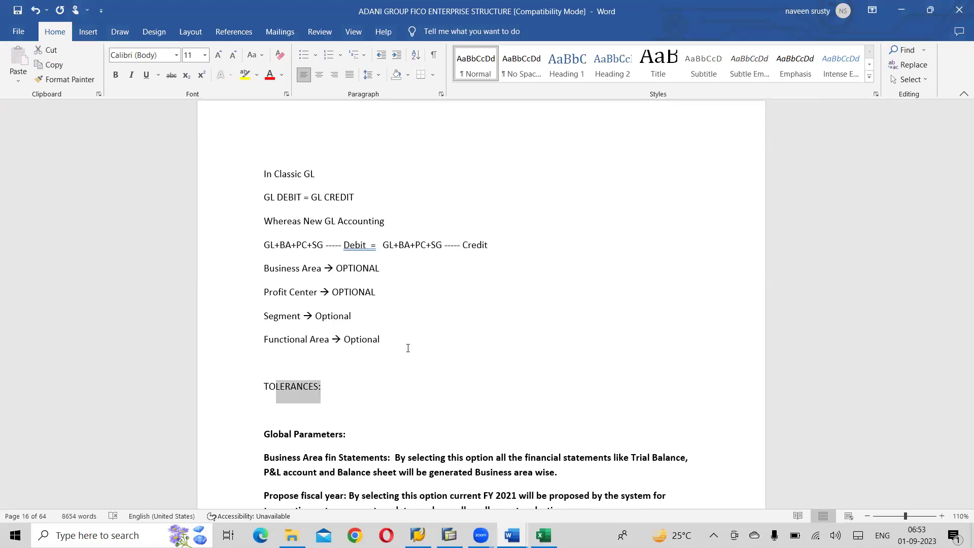
pyautogui.hotkey('shift', 'Left')
pyautogui.hotkey('ctrl', 'b')
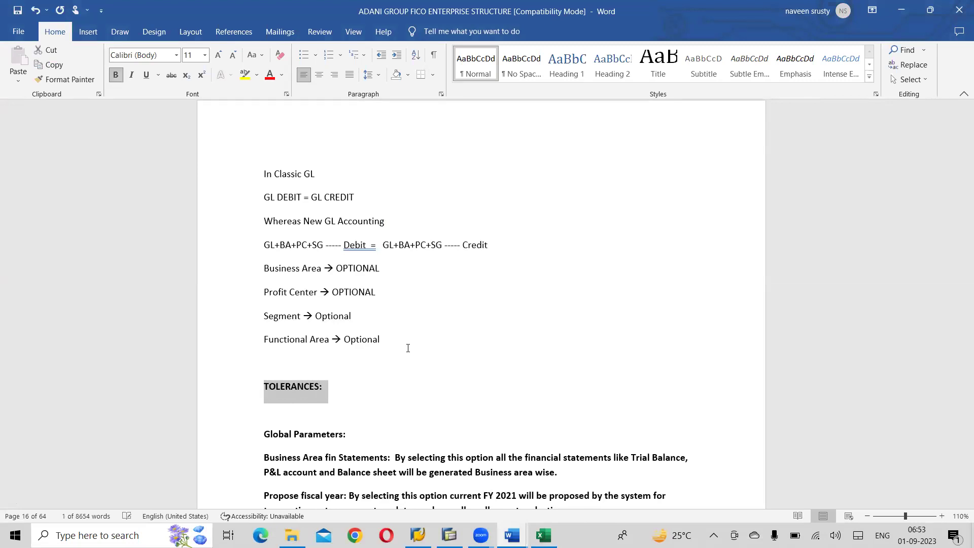
# Add the subheadings "GL TOLERANCES:" and "EMPLOYEE TOLERANCES:" below the bold heading, separated by a blank line
pyautogui.press('Down')
pyautogui.press('Return')
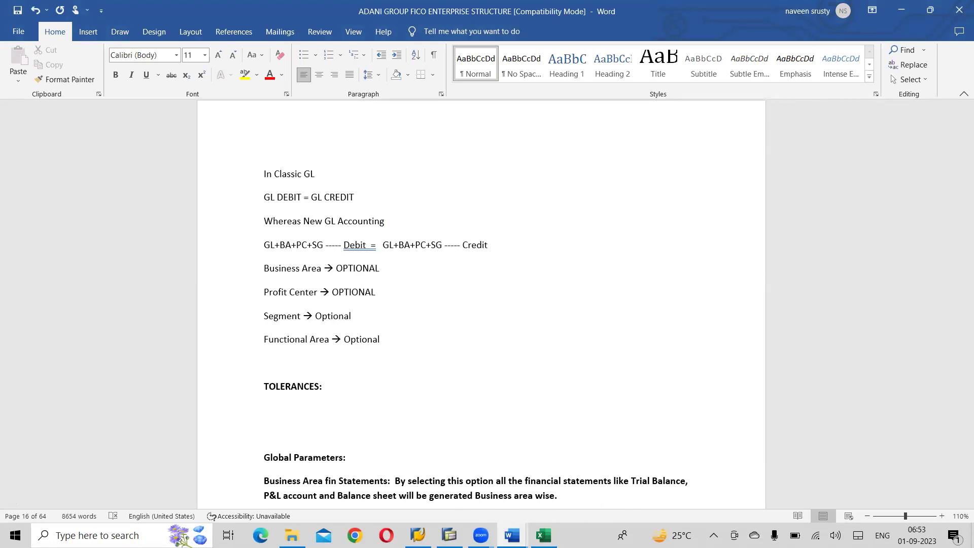
pyautogui.write('GL TOLERANCES')
pyautogui.press('Return')
pyautogui.press('Return')
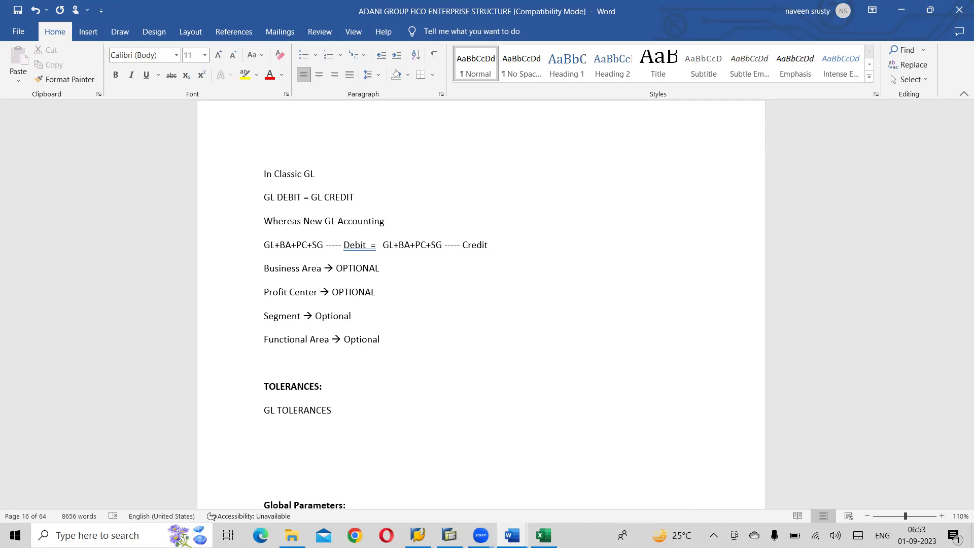
pyautogui.write('EMPLOYEE TOLERANCES:')
pyautogui.press('Left')
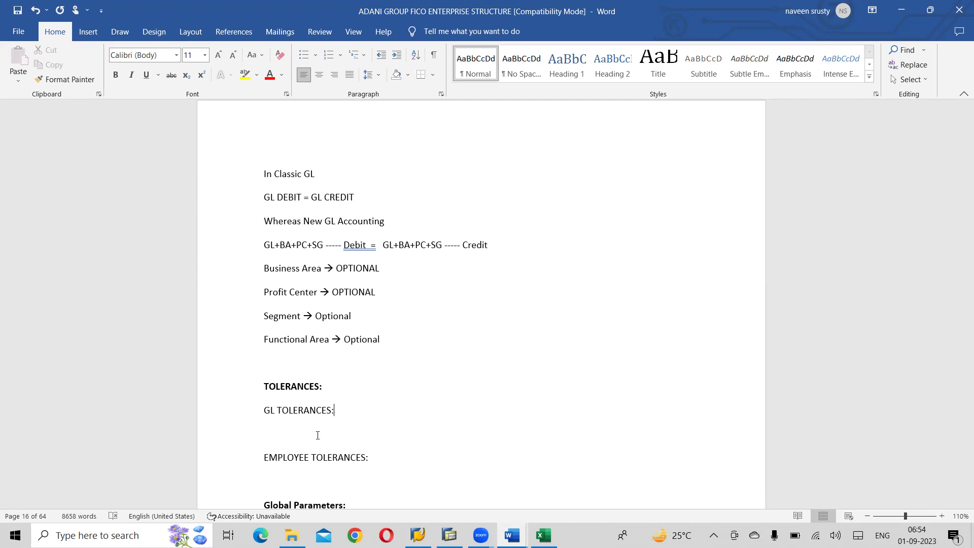
# Add an indented line "23565.42 Invoice Value" under GL TOLERANCES
pyautogui.press('Return')
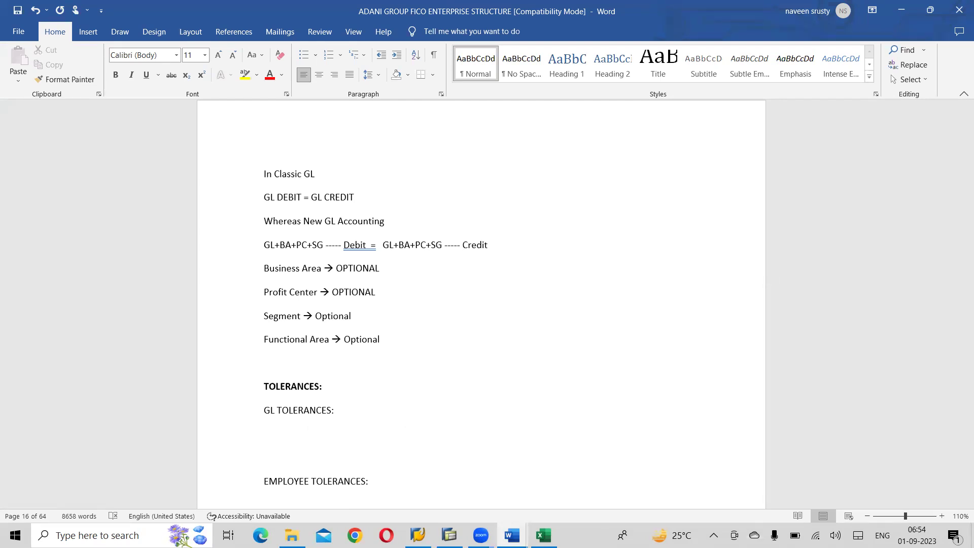
pyautogui.write('23')
pyautogui.write('565')
pyautogui.write('.42')
pyautogui.write('Invoice Va')
pyautogui.write('lue')
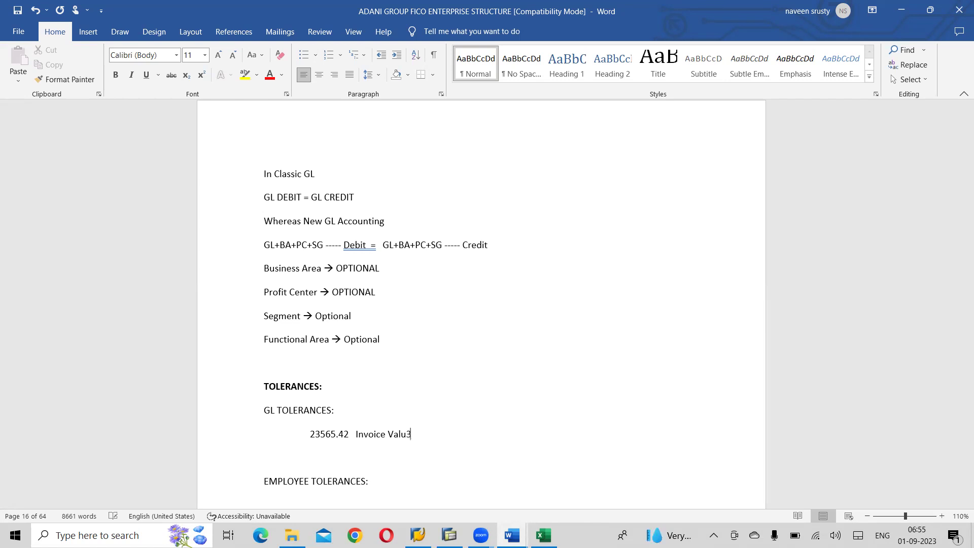
# Add the line "23565.00 Payment" directly below the invoice value
pyautogui.press('Return')
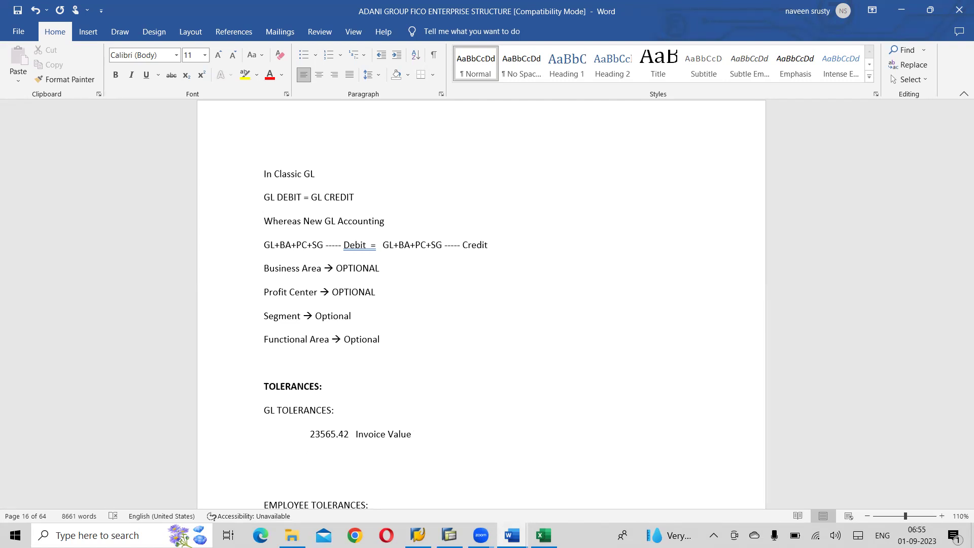
pyautogui.write('2354')
pyautogui.press('BackSpace')
pyautogui.write('65.00   Payment')
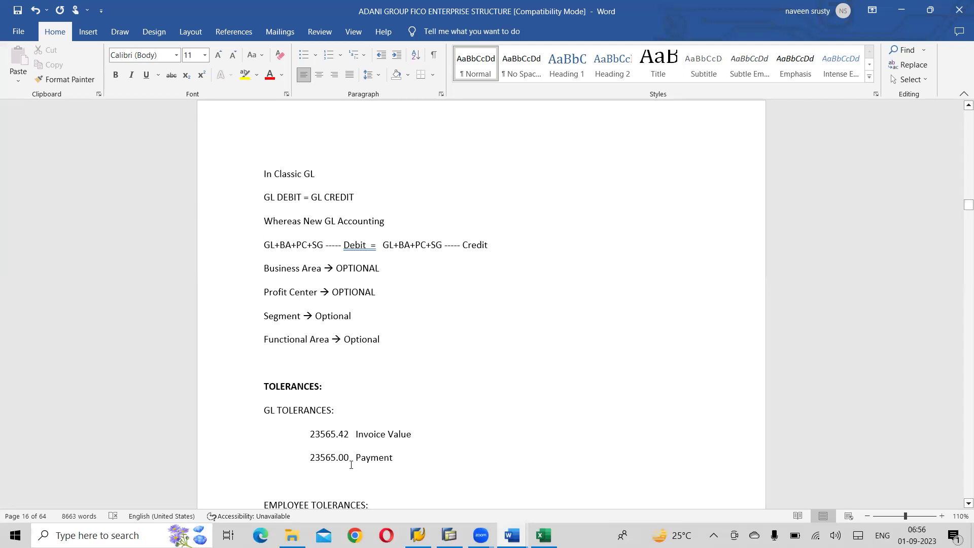
# Change the payment amount under GL TOLERANCES to 23560.00
pyautogui.click(337, 458)
pyautogui.press('BackSpace')
pyautogui.press('BackSpace')
pyautogui.press('BackSpace')
pyautogui.press('BackSpace')
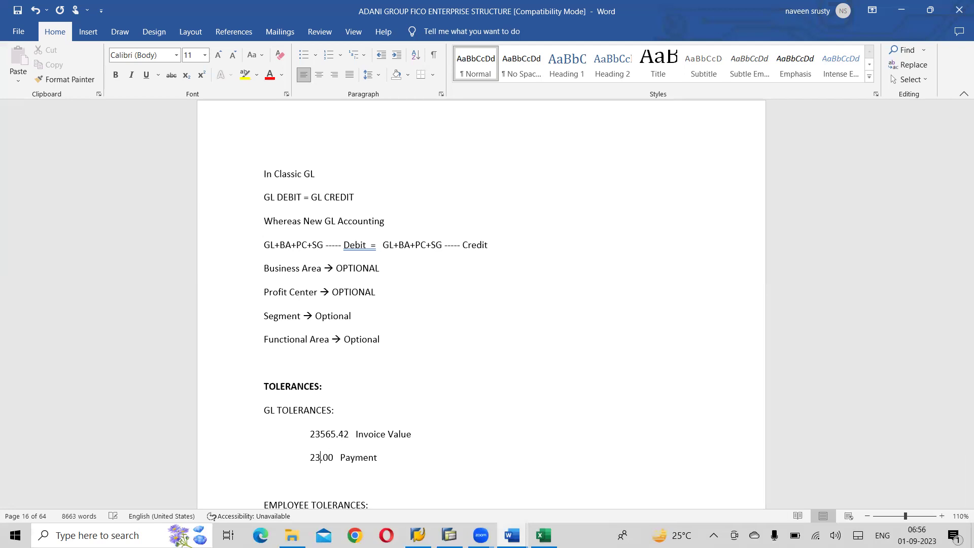
pyautogui.write('2000')
pyautogui.press('BackSpace')
pyautogui.press('BackSpace')
pyautogui.press('BackSpace')
pyautogui.write('3560')
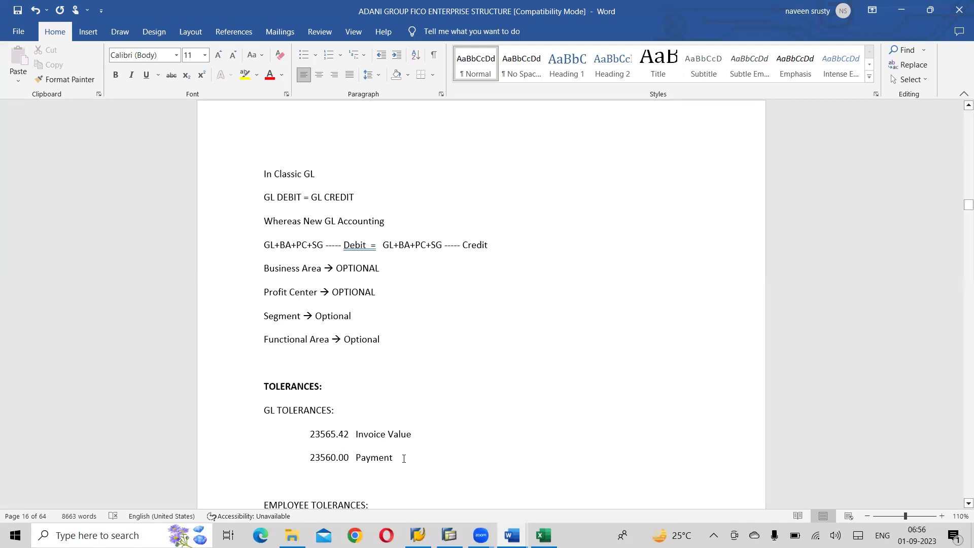
# Add two more indented lines below the payment line, containing 10 and 5
pyautogui.press('Return')
pyautogui.write('`')
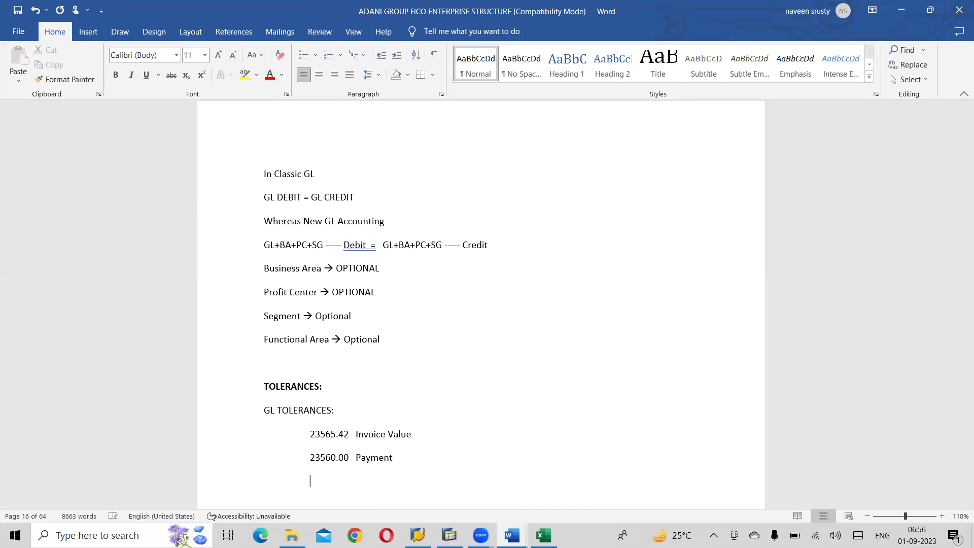
pyautogui.write('10')
pyautogui.press('Return')
pyautogui.press('Tab')
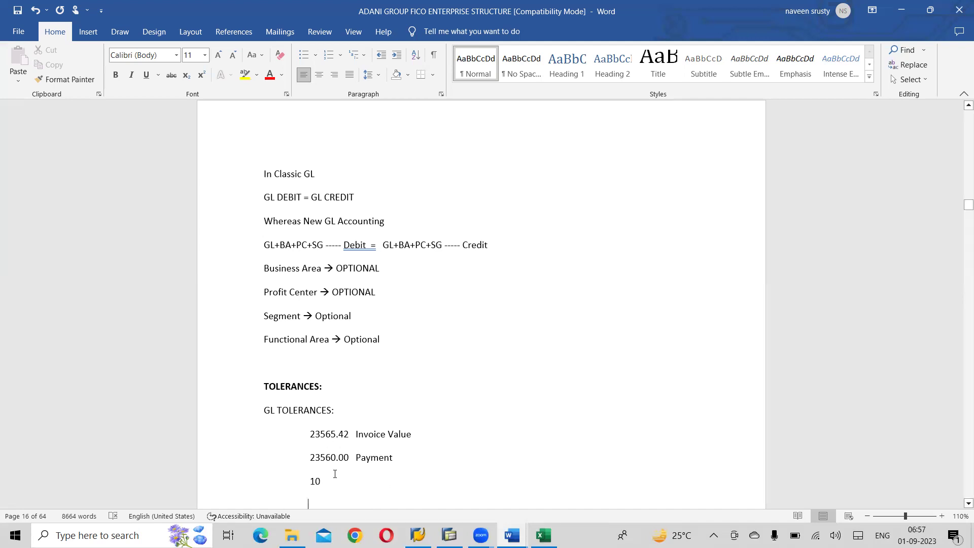
pyautogui.write('5')
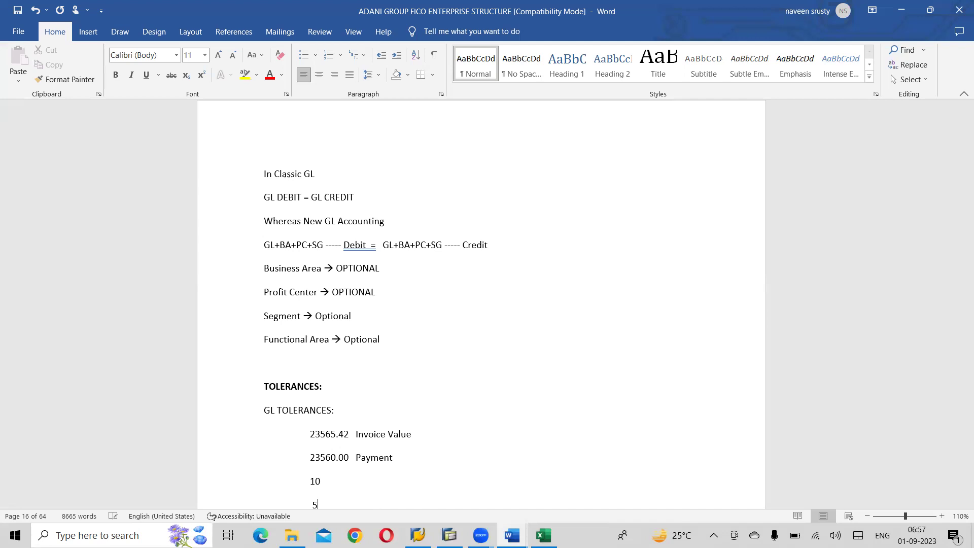
# Replace the 10 below the payment line with 1000
pyautogui.moveTo(316, 486); pyautogui.dragTo(311, 508)
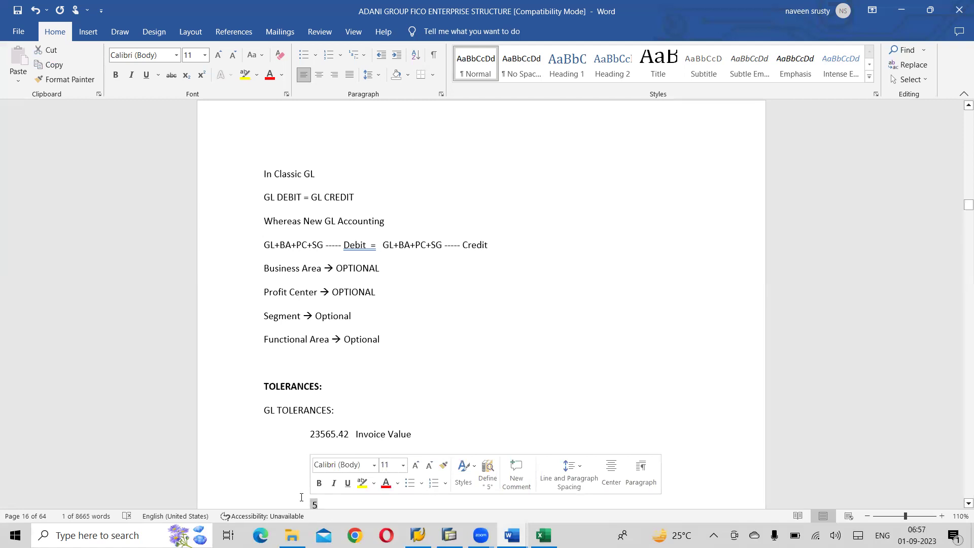
pyautogui.click(285, 494)
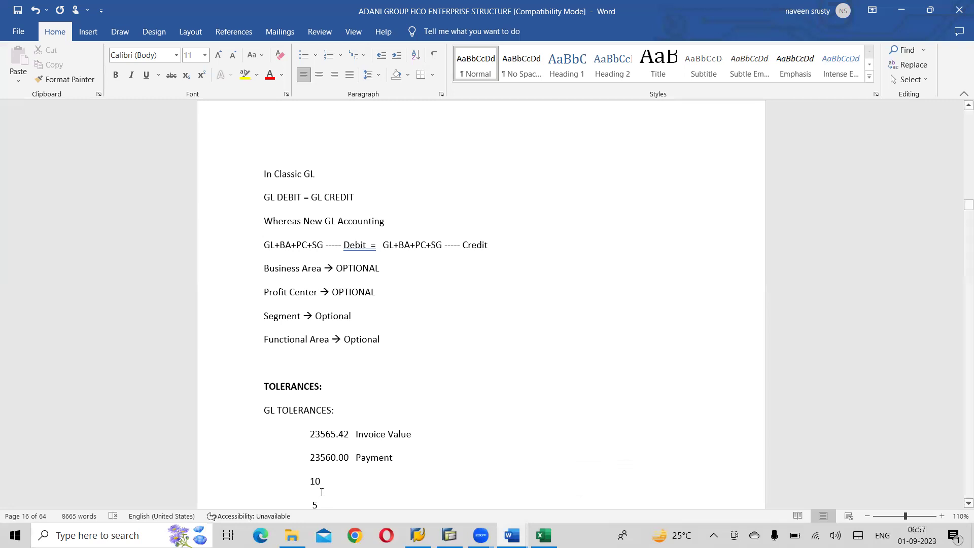
pyautogui.moveTo(321, 482); pyautogui.dragTo(308, 482)
pyautogui.press('Delete')
pyautogui.write('1000')
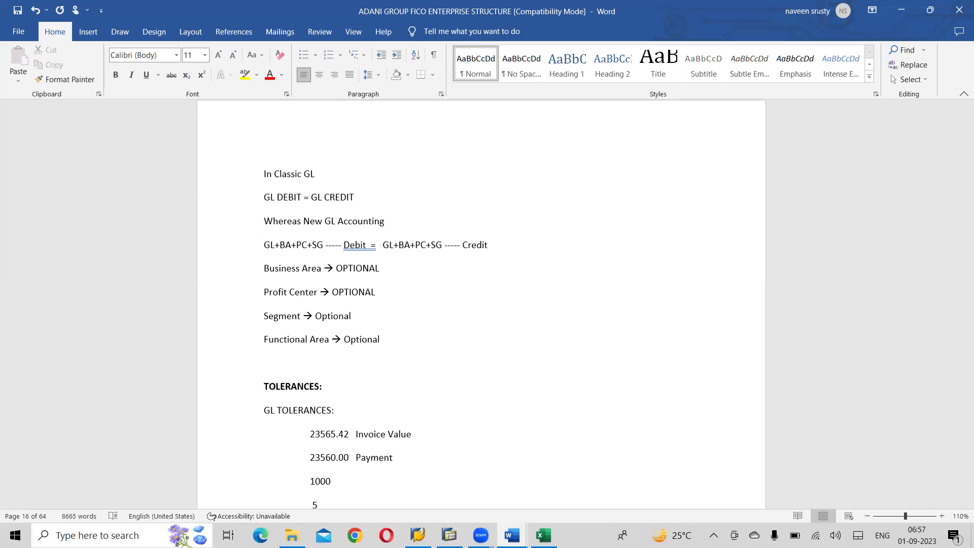
pyautogui.scroll(-1, 586, 303)
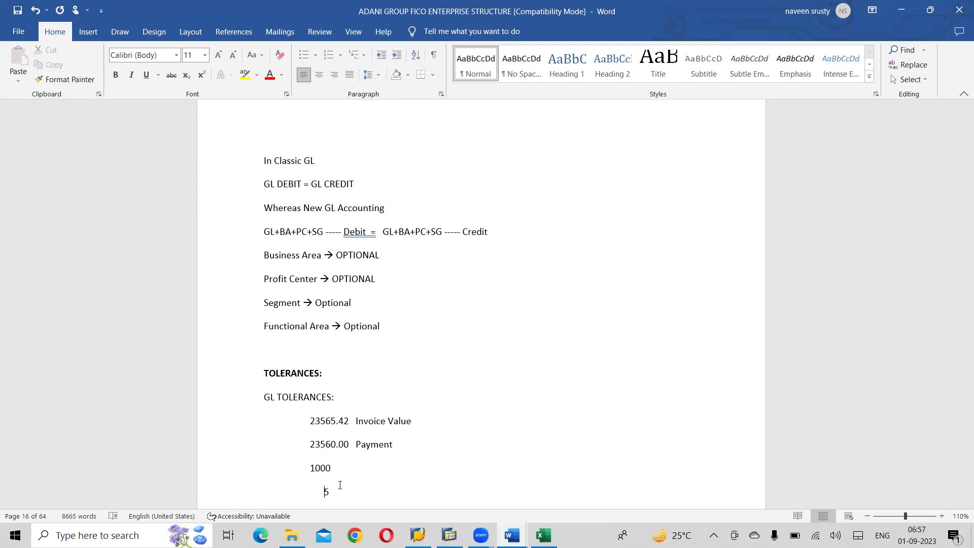
# Change the 1000 below the payment line to 10000
pyautogui.click(332, 468)
pyautogui.write('0')
# Delete the two indented lines containing 10000 and 5 below the payment line
pyautogui.hotkey('shift', 'Up')
pyautogui.hotkey('shift', 'Up')
pyautogui.hotkey('shift', 'Up')
pyautogui.hotkey('shift', 'Down')
pyautogui.hotkey('shift', 'Left')
pyautogui.hotkey('shift', 'Left')
pyautogui.hotkey('shift', 'Left')
pyautogui.hotkey('shift', 'Left')
pyautogui.hotkey('shift', 'Left')
pyautogui.hotkey('shift', 'Left')
pyautogui.hotkey('shift', 'Left')
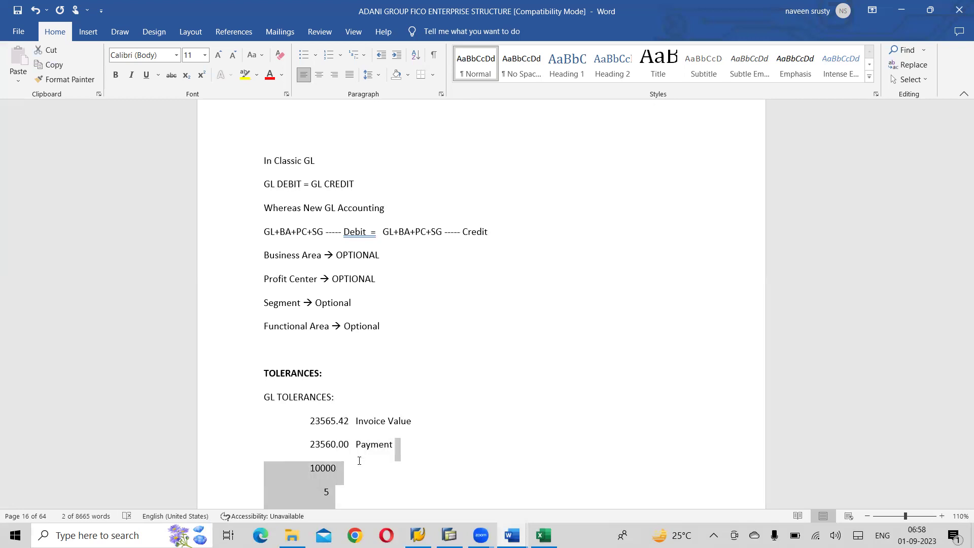
pyautogui.hotkey('shift', 'Down')
pyautogui.hotkey('shift', 'Left')
pyautogui.hotkey('shift', 'Left')
pyautogui.hotkey('shift', 'Left')
pyautogui.hotkey('shift', 'Left')
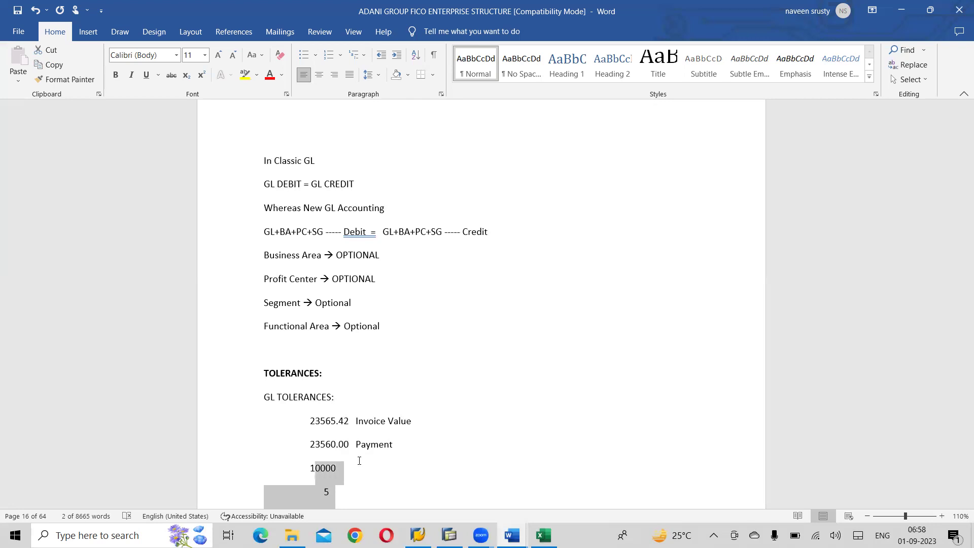
pyautogui.hotkey('shift', 'Left')
pyautogui.hotkey('shift', 'Left')
pyautogui.hotkey('shift', 'Left')
pyautogui.press('Delete')
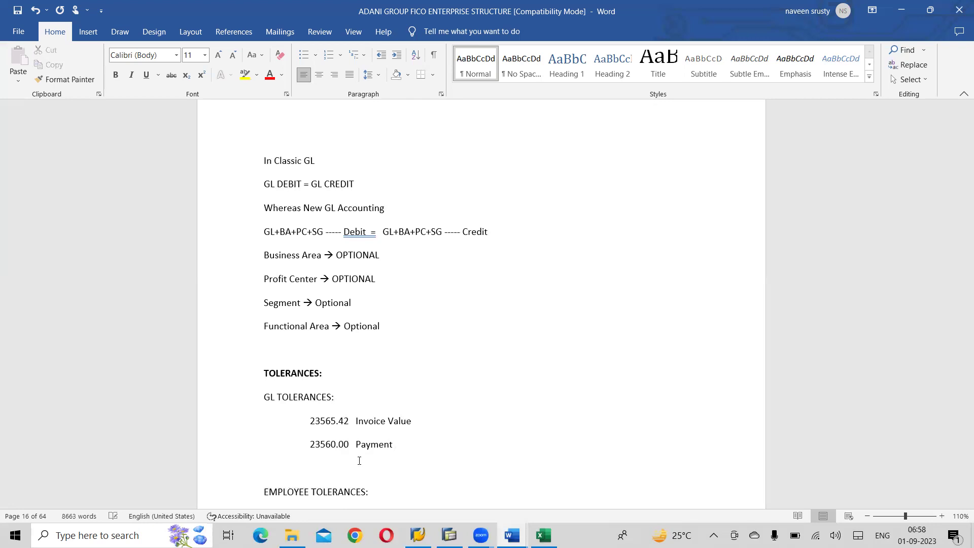
# Add an unindented line below the payment line reading "10 or 1% on Invoice value which ever is less"
pyautogui.press('Return')
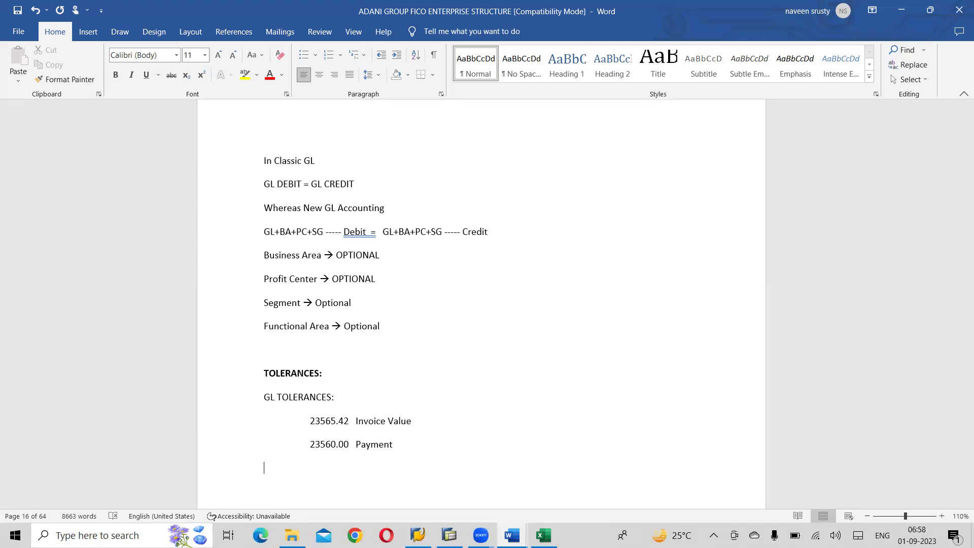
pyautogui.write('10  or 1% on Invoice value')
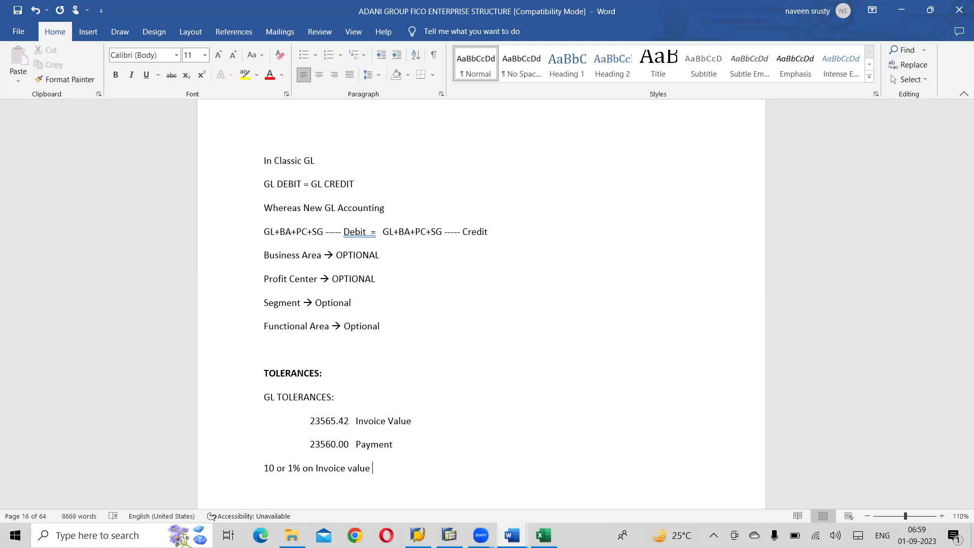
pyautogui.write('which ever')
pyautogui.write('isdes')
pyautogui.press('BackSpace')
pyautogui.press('BackSpace')
pyautogui.press('BackSpace')
pyautogui.press('BackSpace')
pyautogui.press('BackSpace')
pyautogui.write('is less')
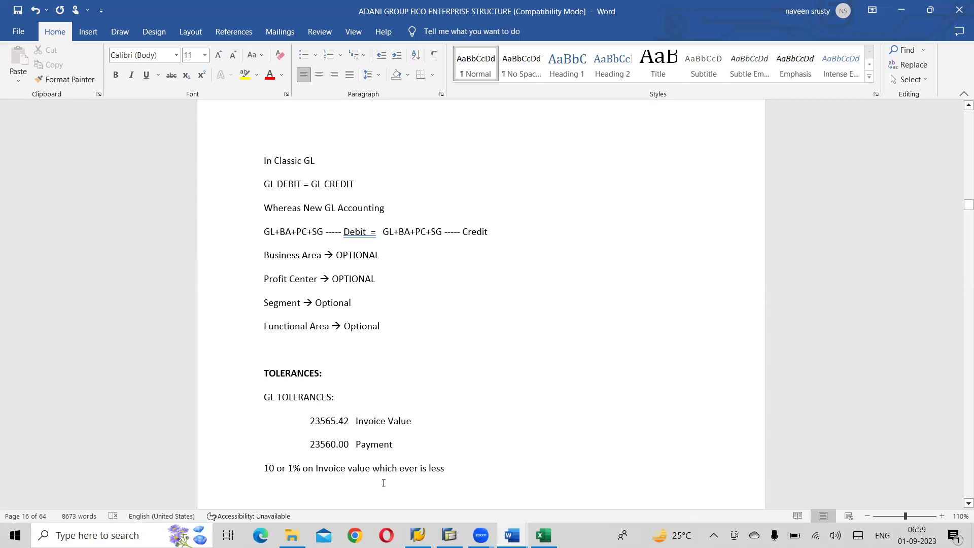
# Extend the tolerance rule line with "till that it acceptable (Standard)"
pyautogui.write('ti')
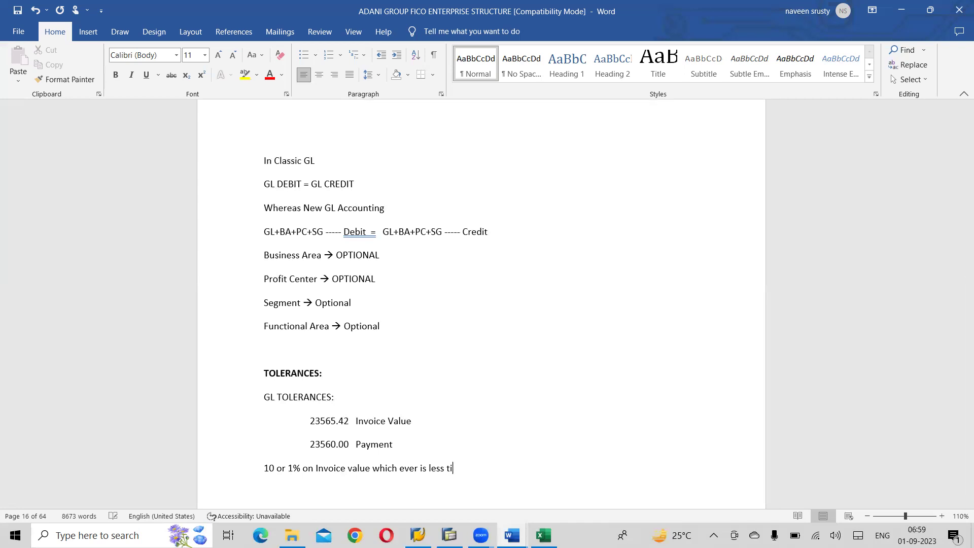
pyautogui.write('ll ihat')
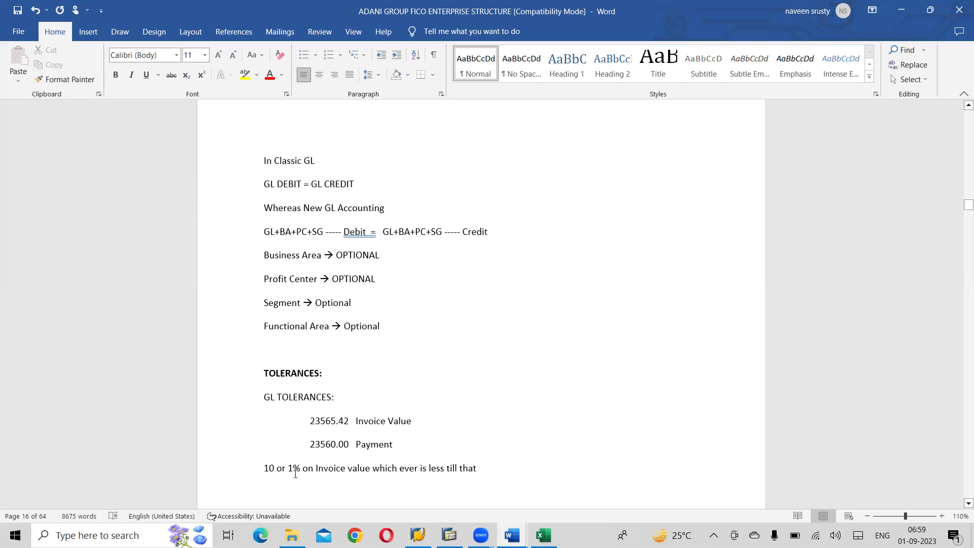
pyautogui.write('it acc')
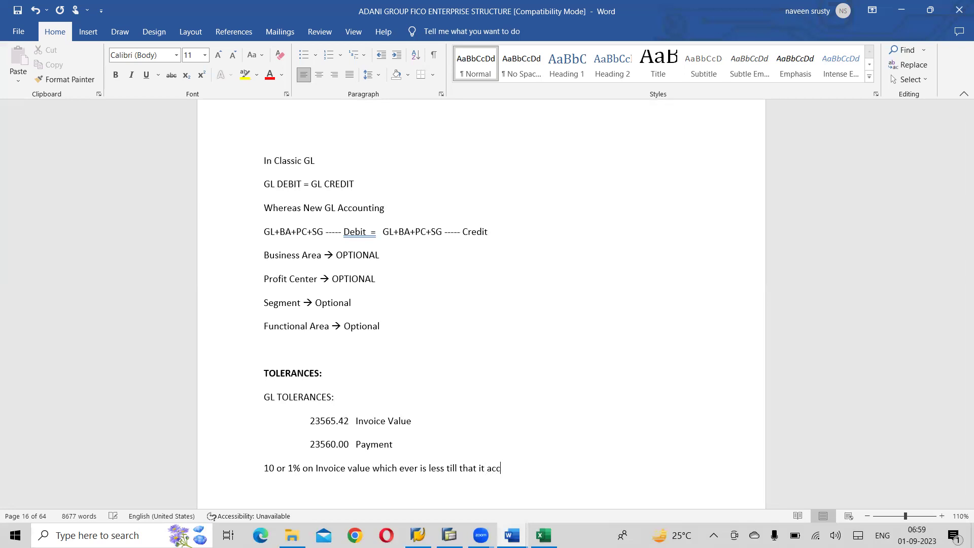
pyautogui.write('eptable')
pyautogui.moveTo(498, 469); pyautogui.dragTo(260, 469)
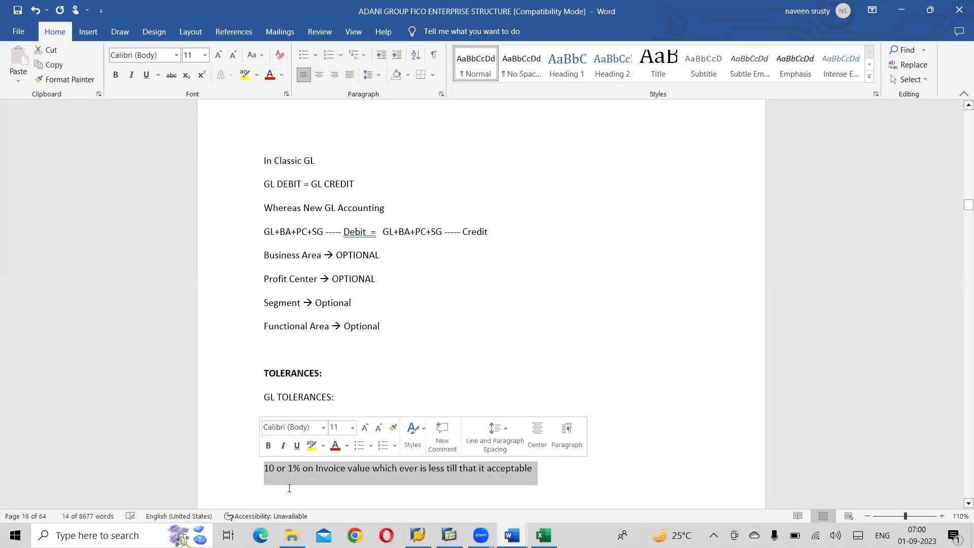
pyautogui.click(608, 471)
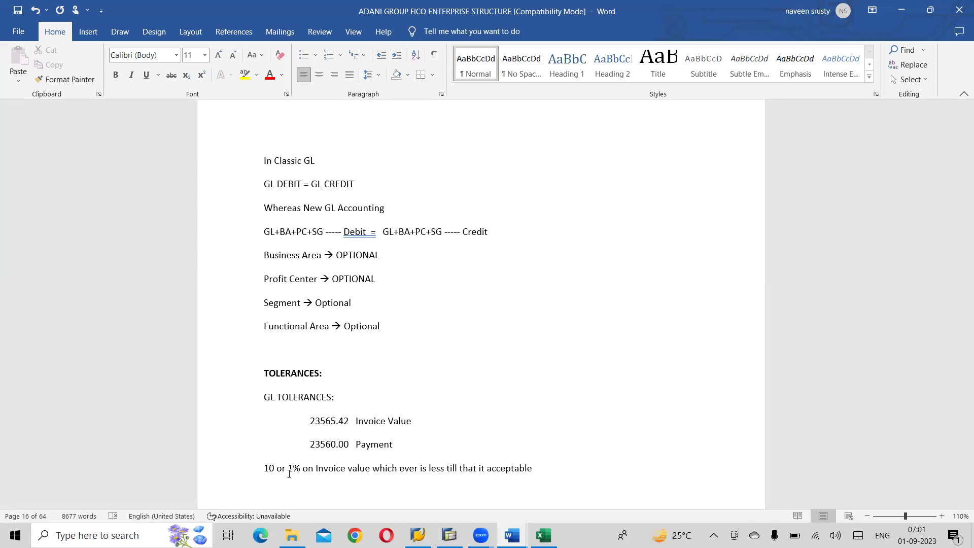
pyautogui.click(570, 469)
pyautogui.write('(Standard)')
# Add the invoice entry lines "Advertisement A/c" with a tabbed "Dr" and "To ABC A/c" below the tolerance rule
pyautogui.press('Return')
pyautogui.write('Advar')
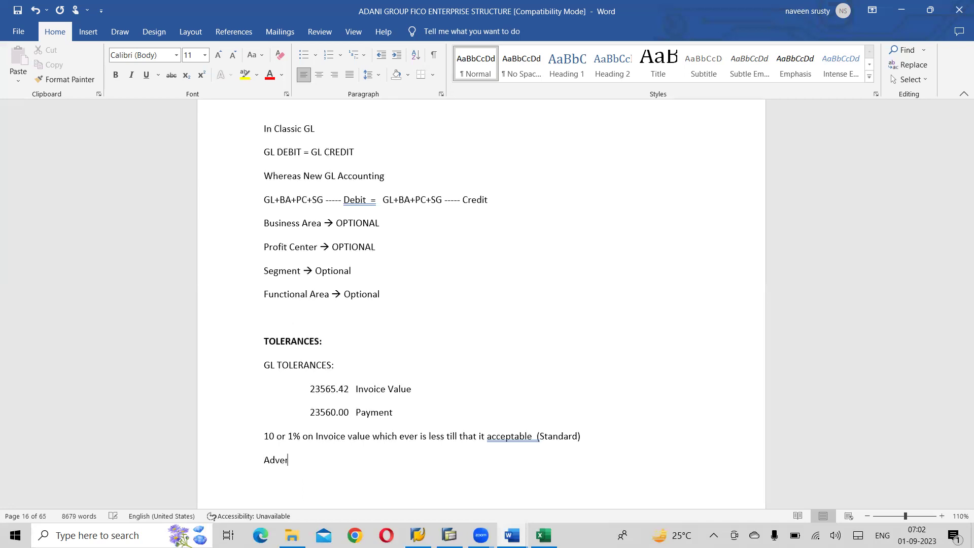
pyautogui.write('tisement A/c')
pyautogui.press('Tab')
pyautogui.press('Tab')
pyautogui.write('Dr')
pyautogui.write('To ABC ')
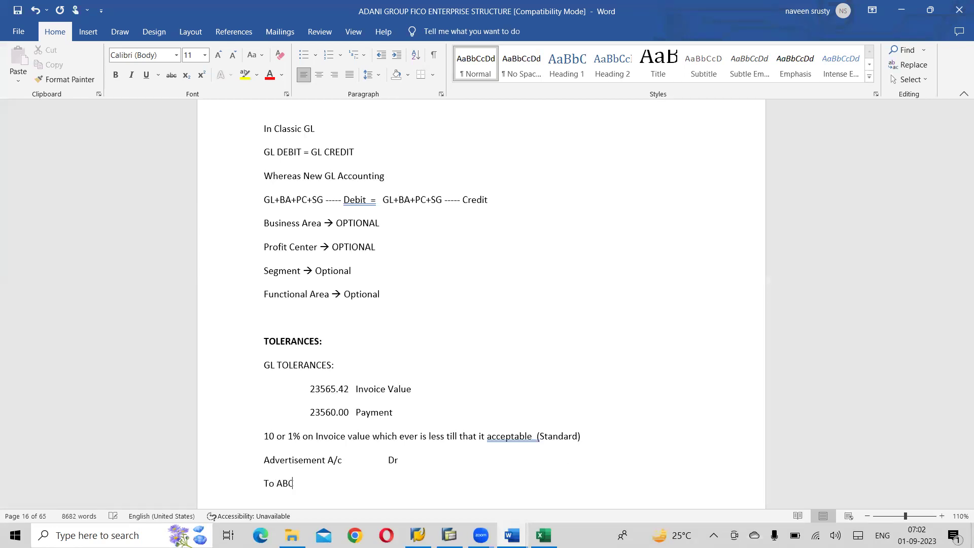
pyautogui.write('a/c')
pyautogui.press('BackSpace')
pyautogui.press('BackSpace')
pyautogui.press('BackSpace')
pyautogui.press('BackSpace')
pyautogui.write('A/c')
# Enter the amount 23565.43 on both the Advertisement A/c and To ABC A/c lines
pyautogui.write('235')
pyautogui.write('65.42')
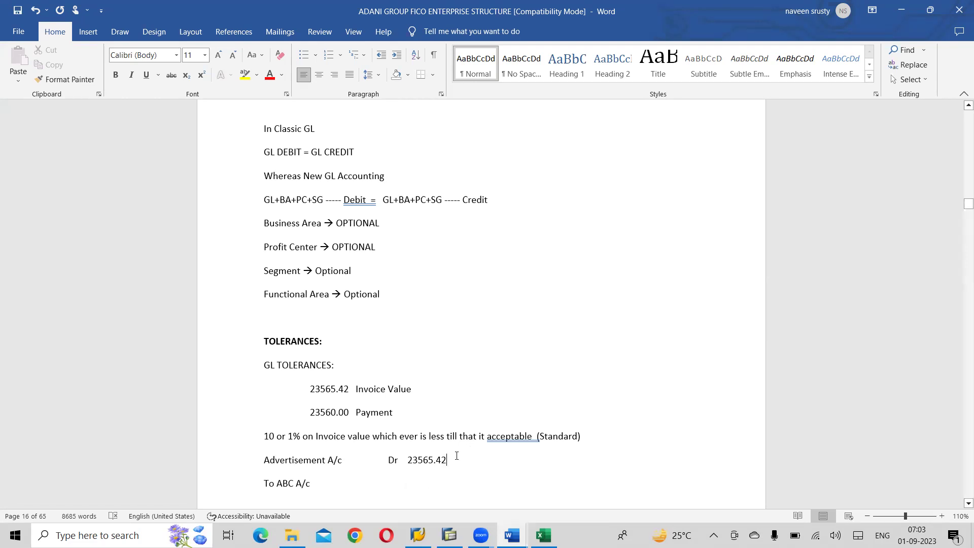
pyautogui.press('BackSpace')
pyautogui.write('3')
pyautogui.press('Down')
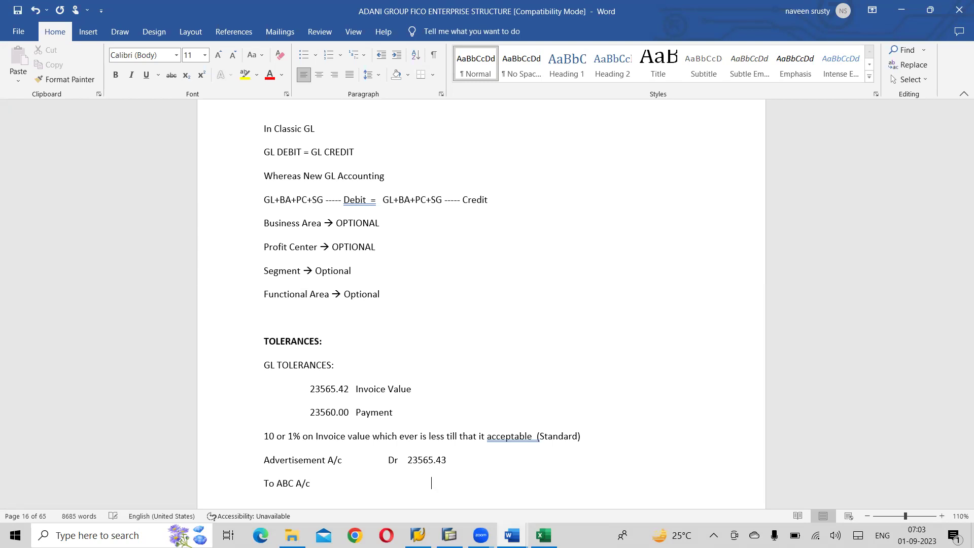
pyautogui.click(310, 483)
pyautogui.write('23565.43')
pyautogui.press('Return')
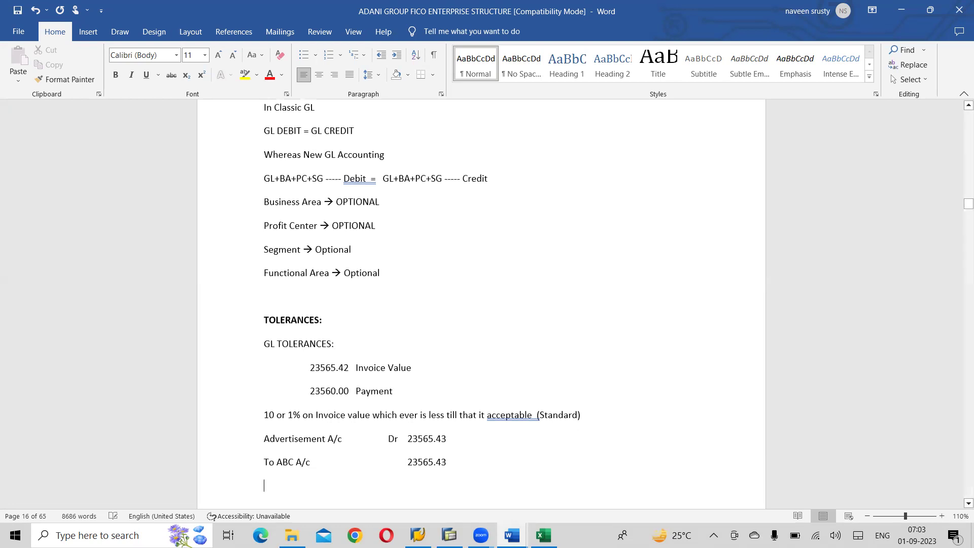
# Add the heading "Payment Entry:" below the invoice entry, leaving a blank line above it
pyautogui.press('Return')
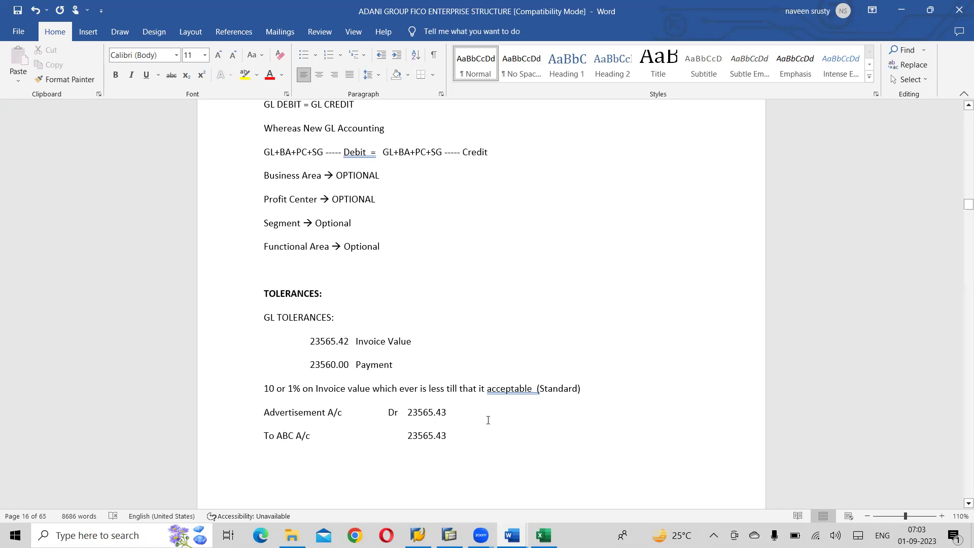
pyautogui.write('as')
pyautogui.press('BackSpace')
pyautogui.press('BackSpace')
pyautogui.press('BackSpace')
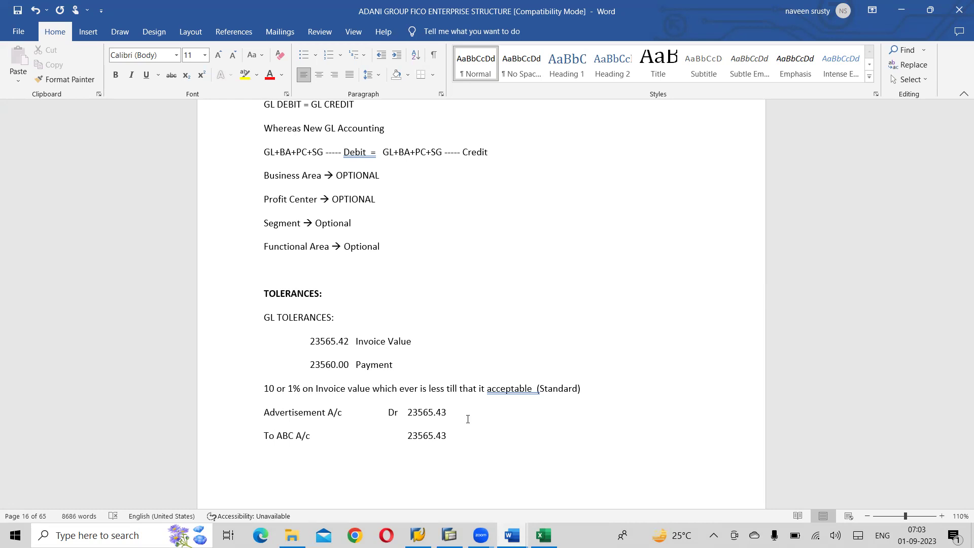
pyautogui.write('Payment Entry:')
pyautogui.press('Return')
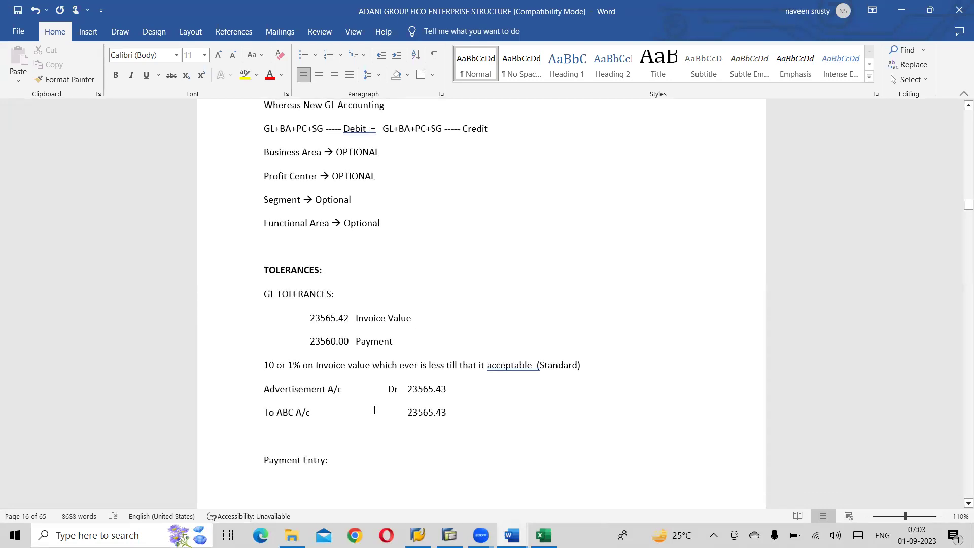
# Copy "ABC A/c" with its amount 23565.43 from the invoice entry to the line under Payment Entry
pyautogui.moveTo(277, 412); pyautogui.dragTo(448, 417)
pyautogui.hotkey('ctrl', 'c')
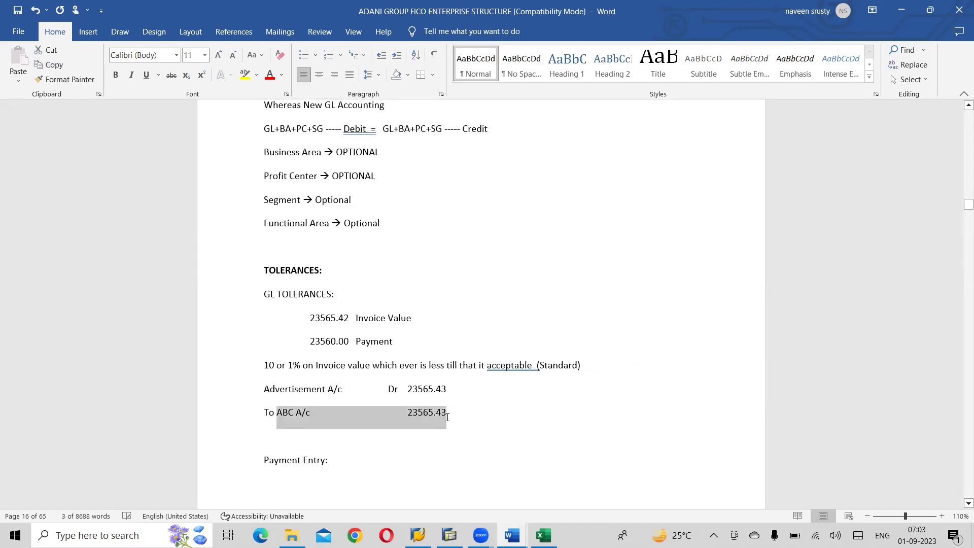
pyautogui.click(269, 485)
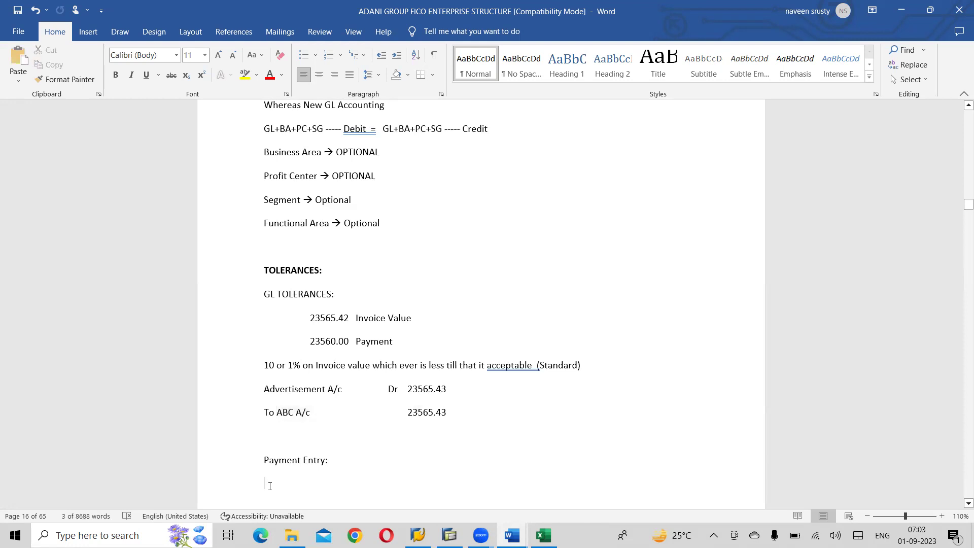
pyautogui.hotkey('ctrl', 'v')
pyautogui.press('Return')
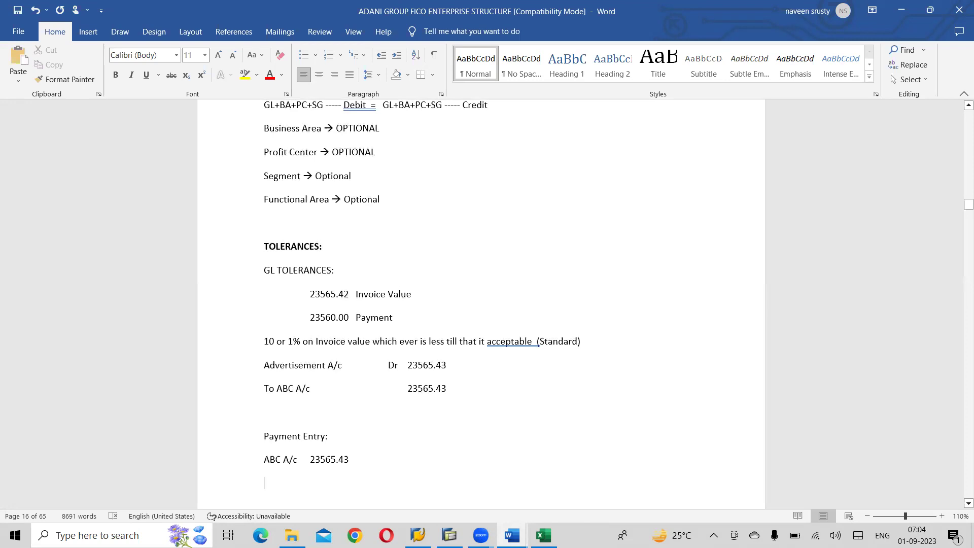
# Add the line "To Bank Outgoing A/c" with 23560.00 under Payment Entry, aligning the amounts of both lines in one column
pyautogui.write('To Bank ')
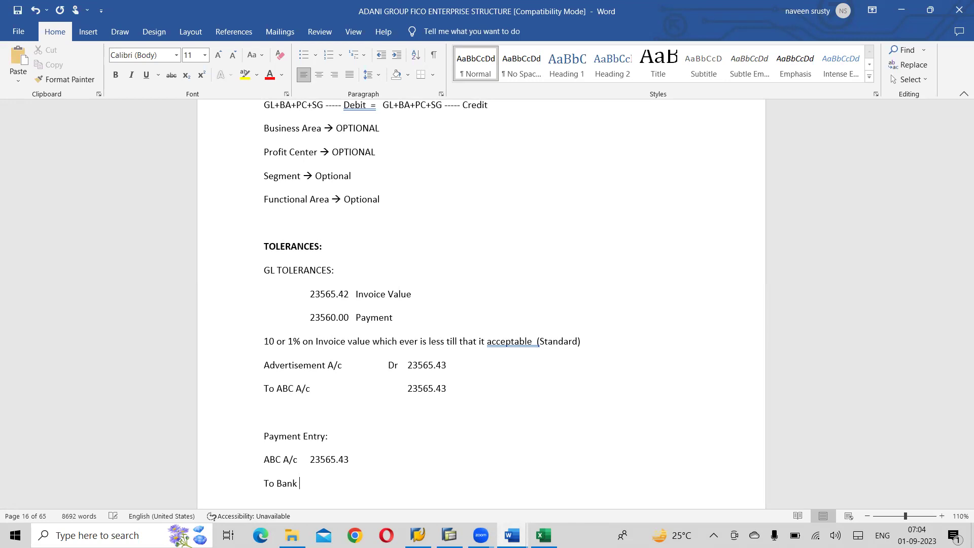
pyautogui.write('Outgoing A.c')
pyautogui.press('BackSpace')
pyautogui.press('BackSpace')
pyautogui.write('/c')
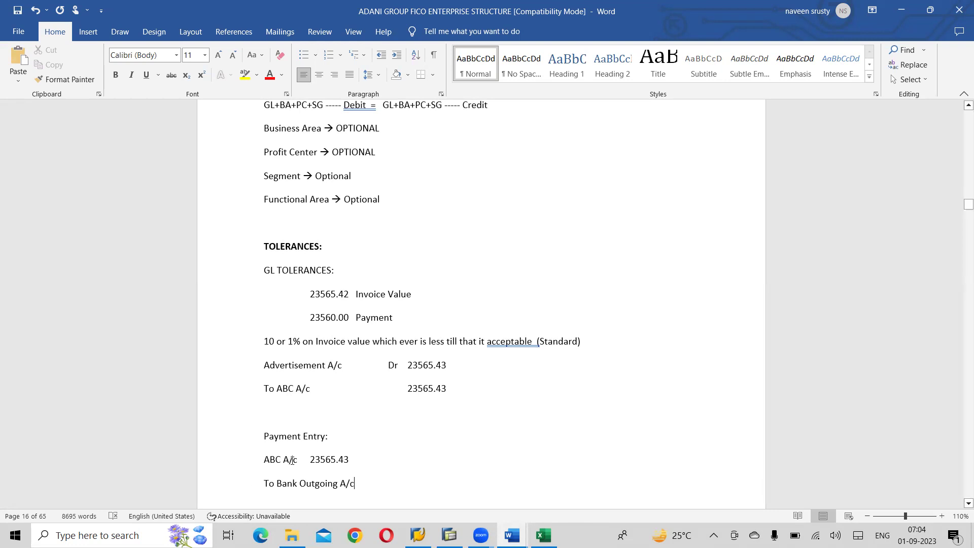
pyautogui.press('Tab')
pyautogui.press('Tab')
pyautogui.press('Tab')
pyautogui.press('Tab')
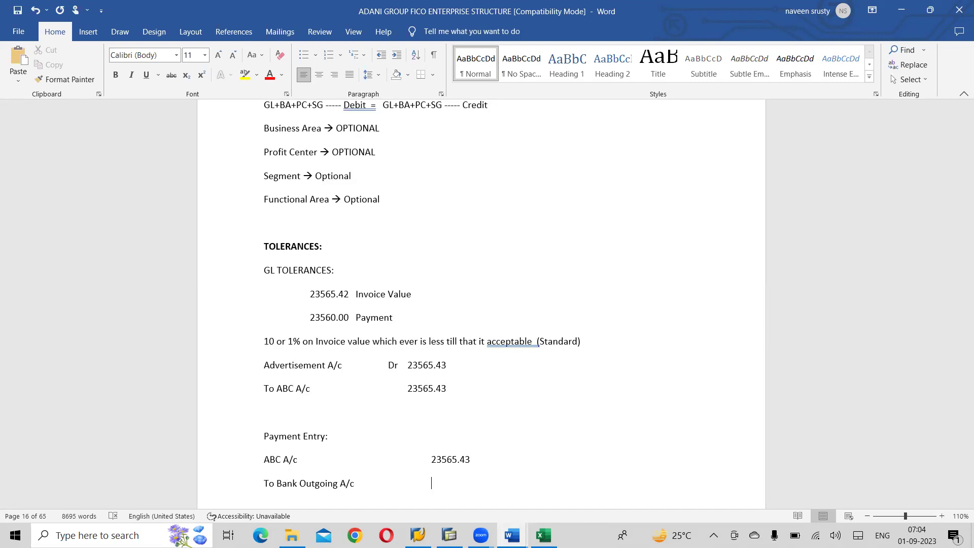
pyautogui.write('23560.00')
pyautogui.press('Return')
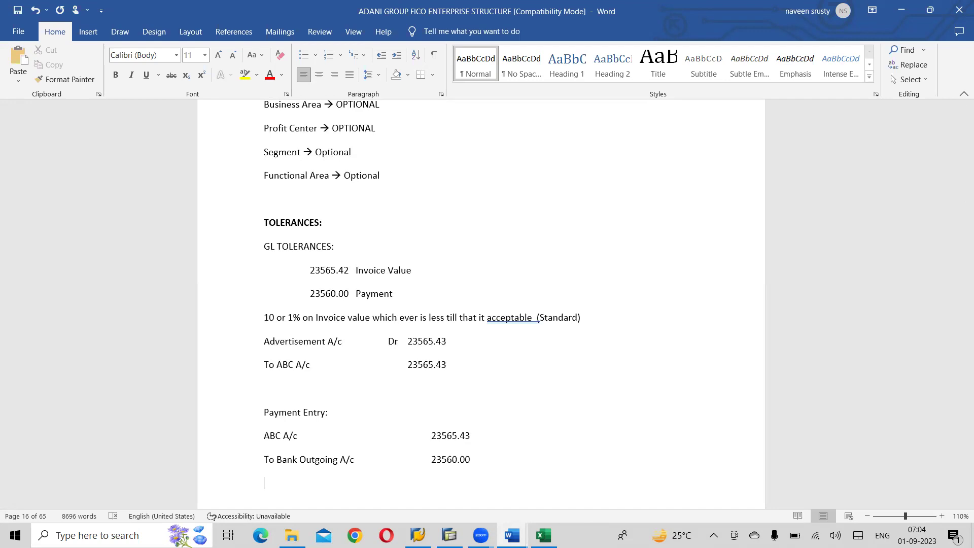
# Add the line "To Payment Difference" below the bank outgoing line
pyautogui.write('To')
pyautogui.write('Payment Difference')
pyautogui.press('Tab')
# Delete the blank line between the To ABC A/c line and the Payment Entry heading
pyautogui.scroll(5, 462, 479)
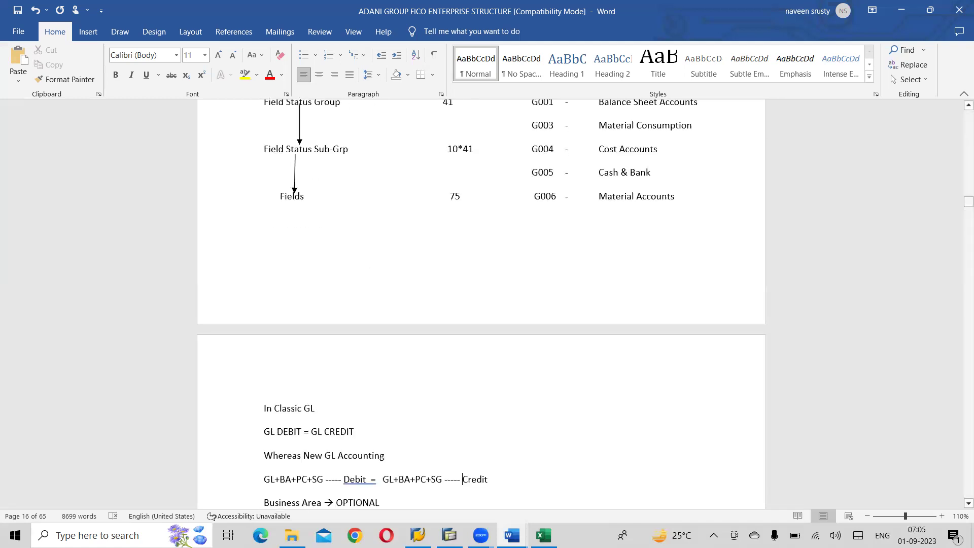
pyautogui.scroll(-5, 462, 479)
pyautogui.scroll(-2, 394, 494)
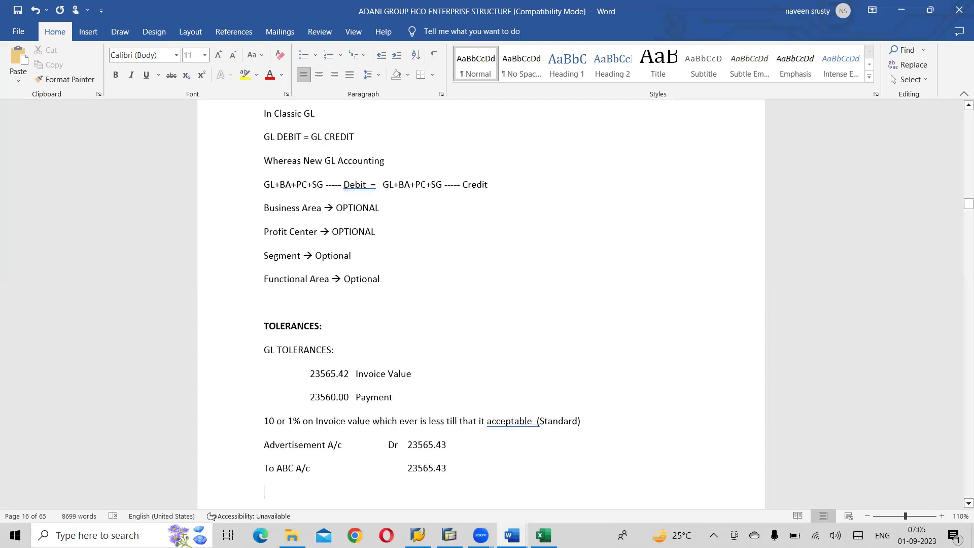
pyautogui.scroll(-1, 422, 304)
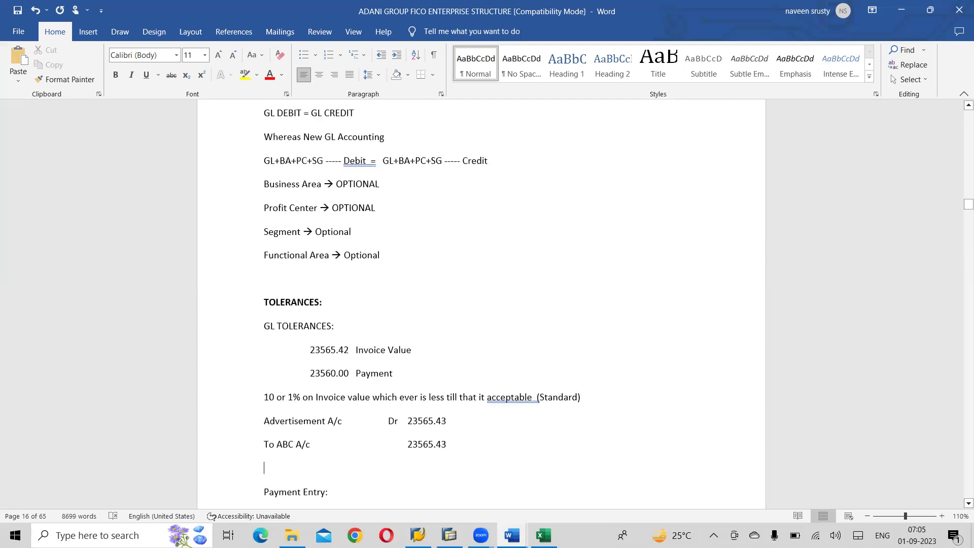
pyautogui.press('Delete')
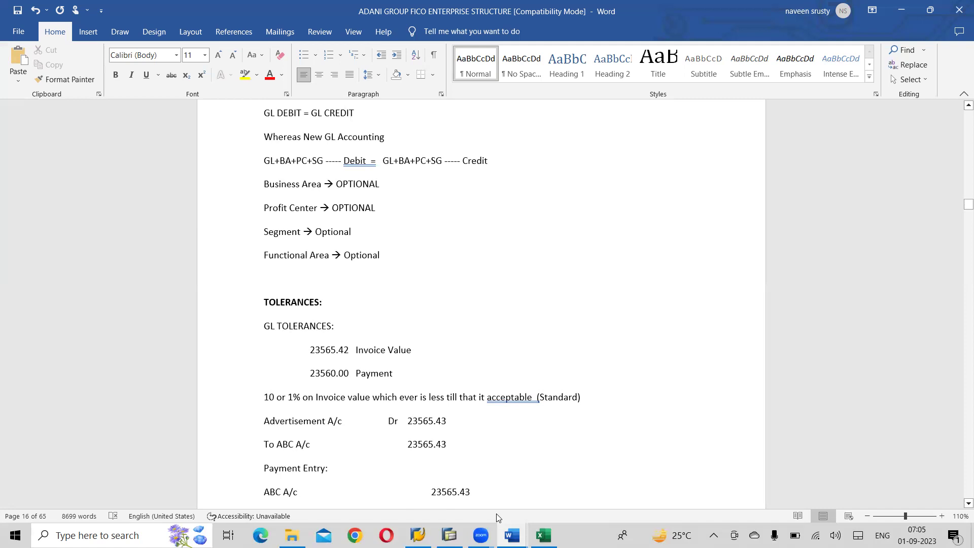
# Enter 5.43 as the amount on the To Payment Difference line, tabbed over to the amounts column
pyautogui.press('Down')
pyautogui.press('Down')
pyautogui.press('Down')
pyautogui.press('Down')
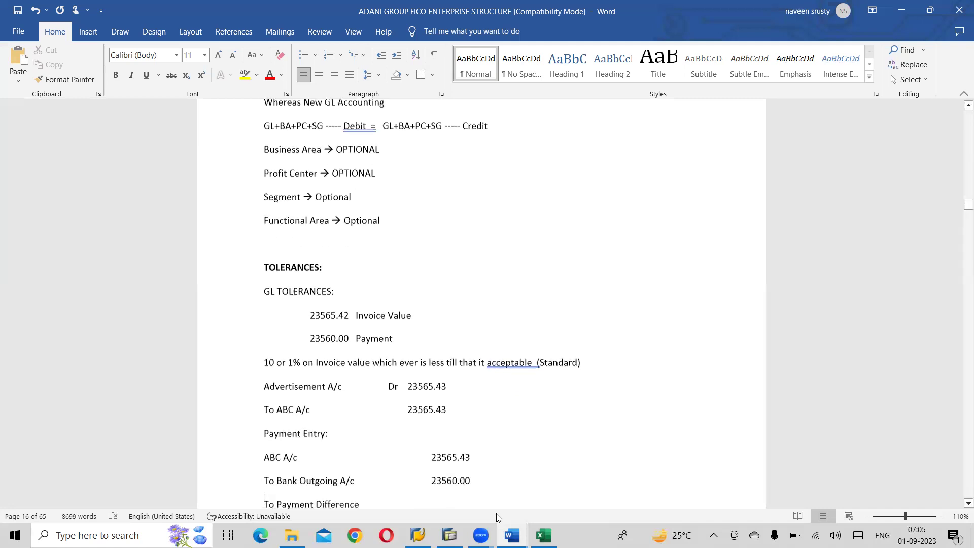
pyautogui.press('Right')
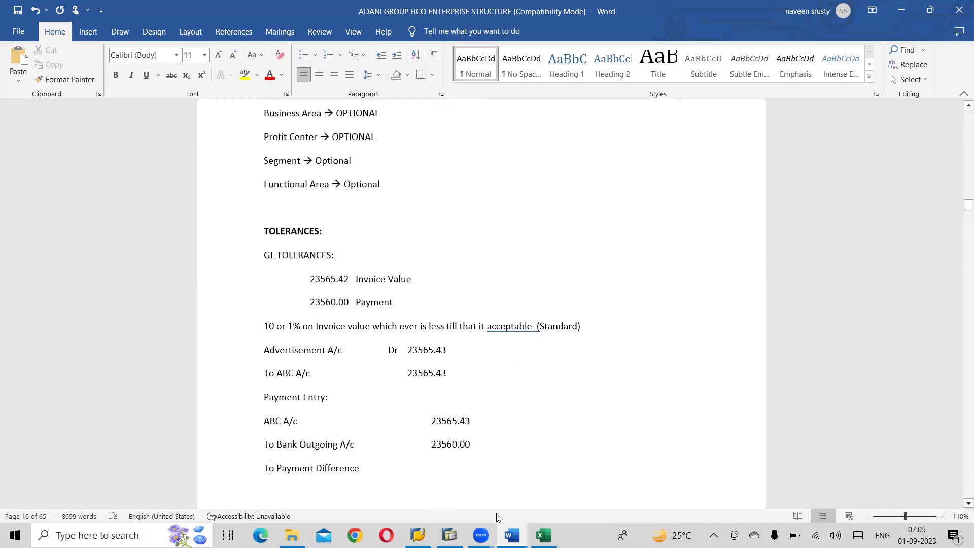
pyautogui.press('Right')
pyautogui.press('Tab')
pyautogui.press('Tab')
pyautogui.press('Tab')
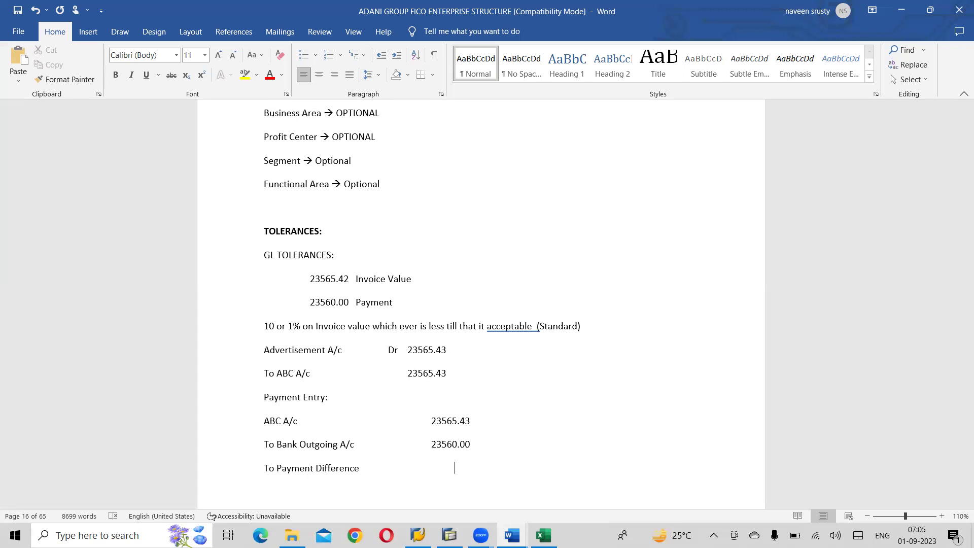
pyautogui.write('5.43')
pyautogui.moveTo(402, 523)
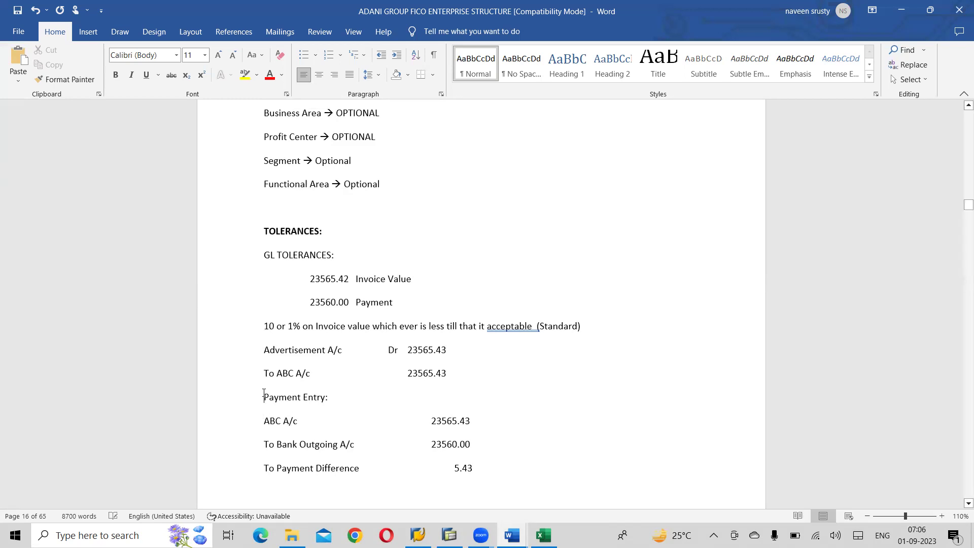
# Make the "Payment Entry:" heading bold
pyautogui.moveTo(264, 394); pyautogui.dragTo(328, 397)
pyautogui.hotkey('ctrl', 'b')
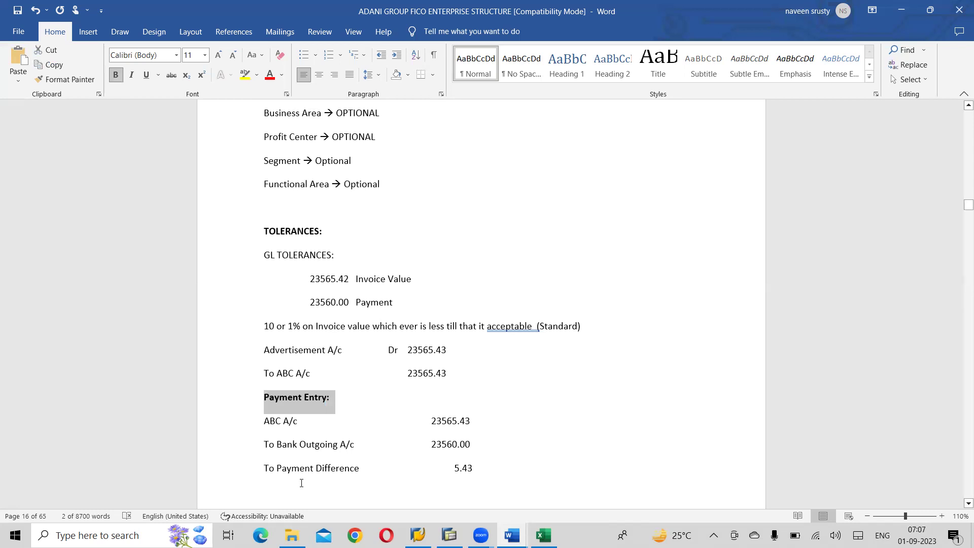
# Leave one blank line between the To Payment Difference line and the EMPLOYEE TOLERANCES heading, and make that heading bold
pyautogui.moveTo(367, 472); pyautogui.dragTo(274, 469)
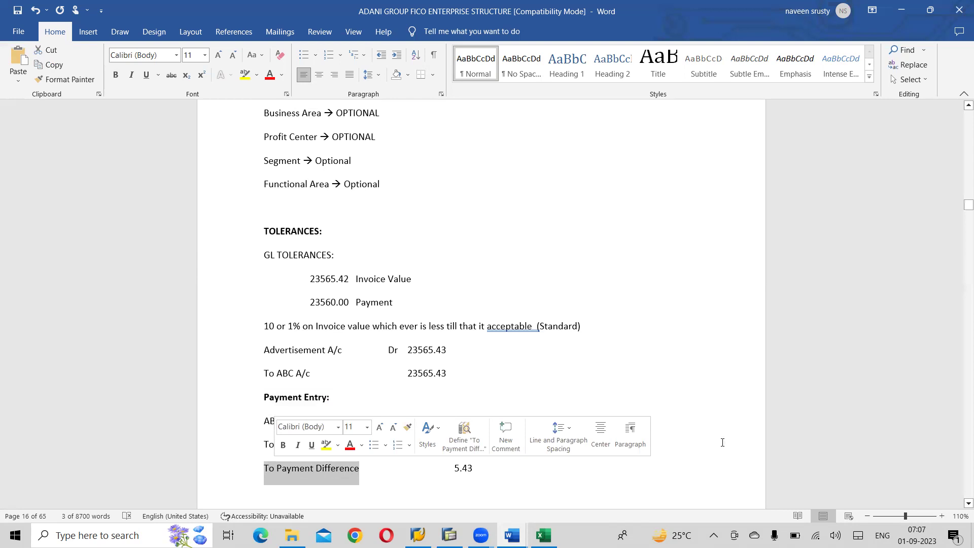
pyautogui.click(509, 470)
pyautogui.press('Return')
pyautogui.press('Return')
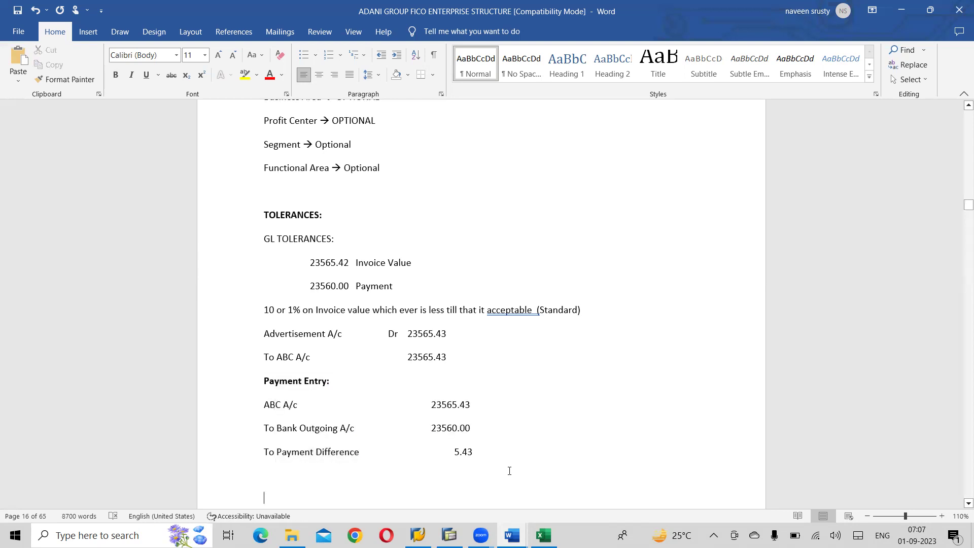
pyautogui.scroll(-1, 510, 471)
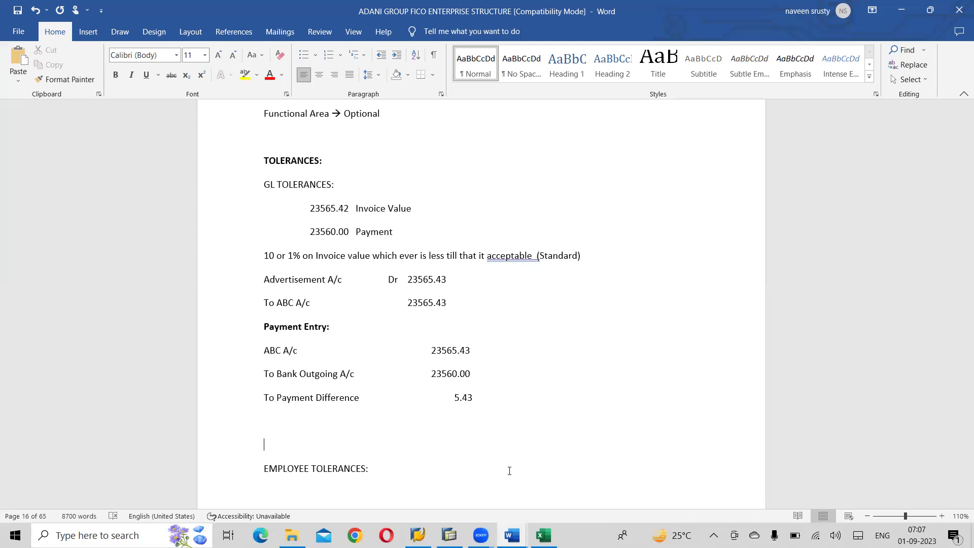
pyautogui.press('Delete')
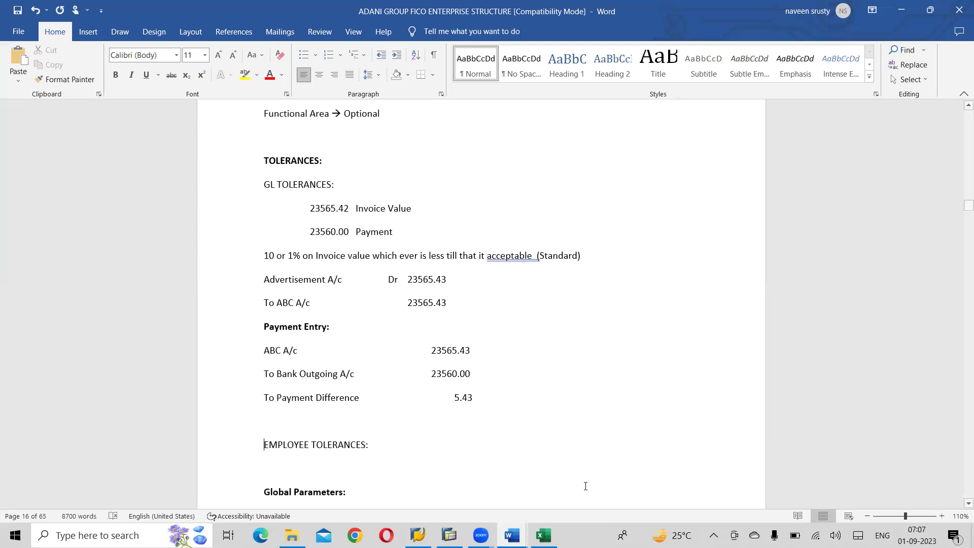
pyautogui.moveTo(374, 446); pyautogui.dragTo(277, 446)
pyautogui.hotkey('ctrl', 'b')
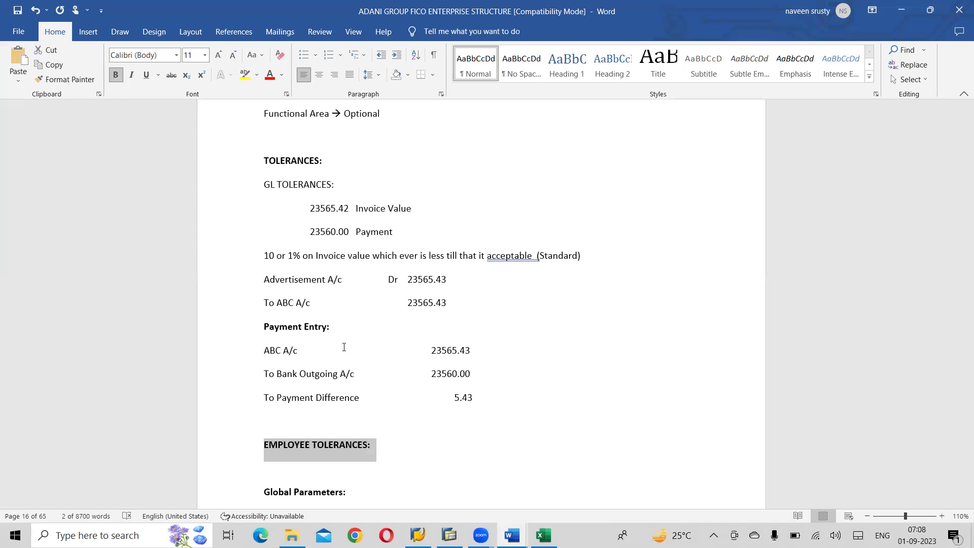
# Make "10 or 1%" in the tolerance rule bold, and highlight it and the "Payment Entry:" heading in yellow
pyautogui.moveTo(302, 255); pyautogui.dragTo(269, 253)
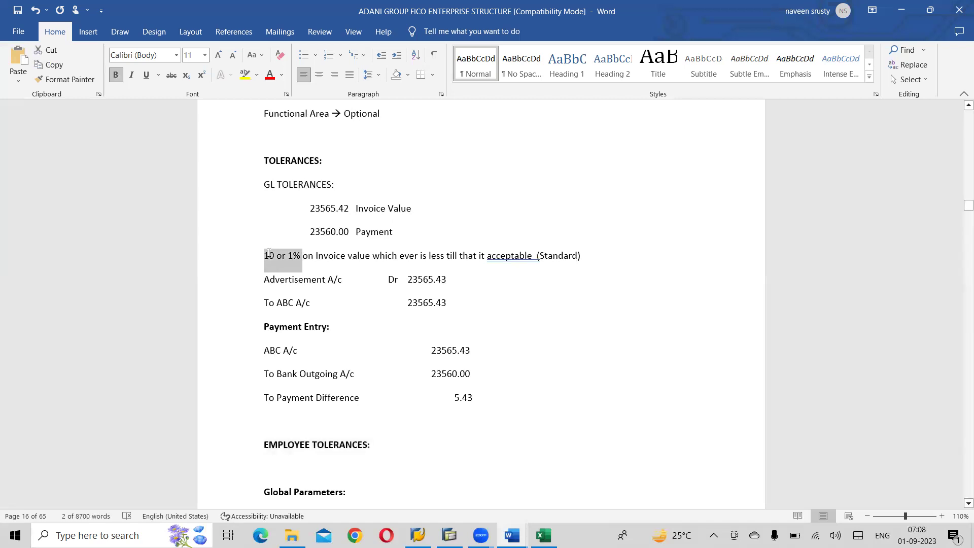
pyautogui.hotkey('ctrl', 'b')
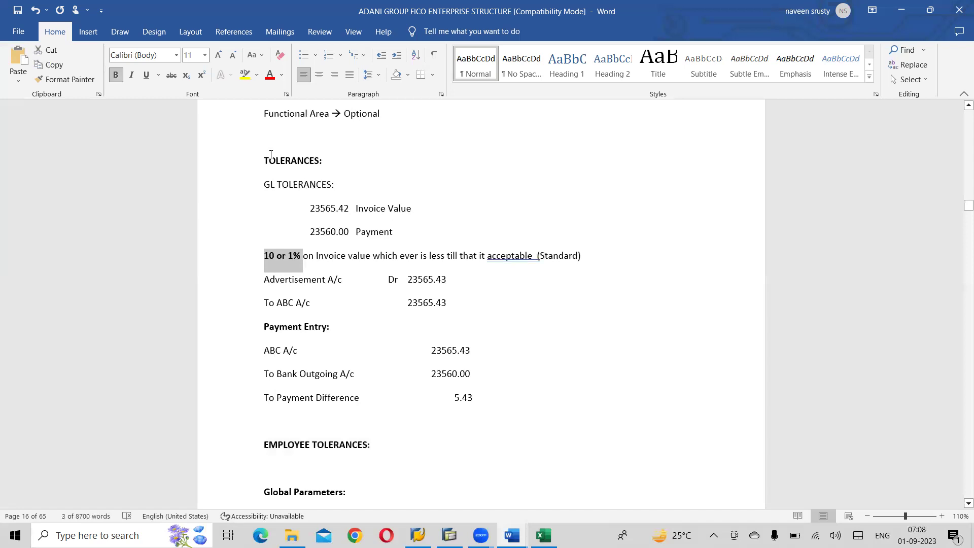
pyautogui.click(246, 76)
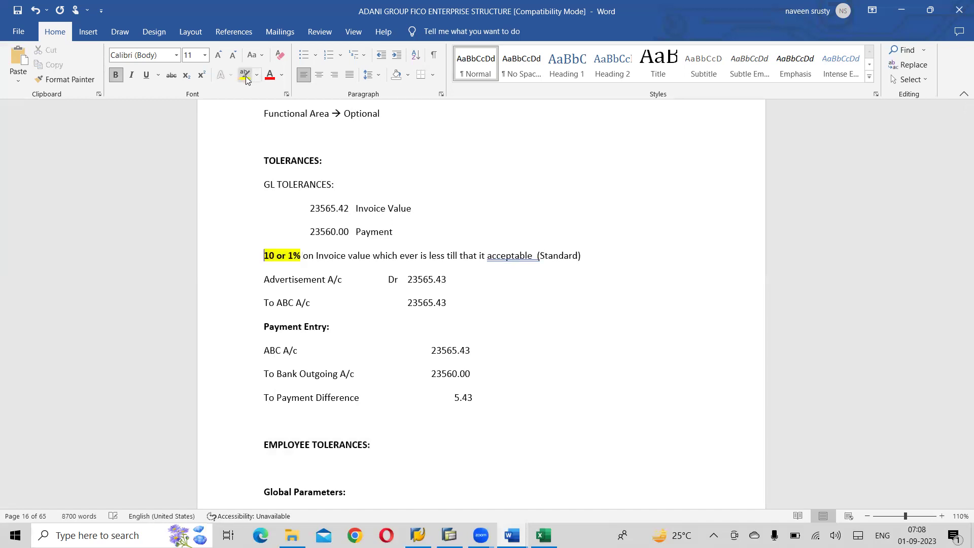
pyautogui.moveTo(336, 327); pyautogui.dragTo(263, 328)
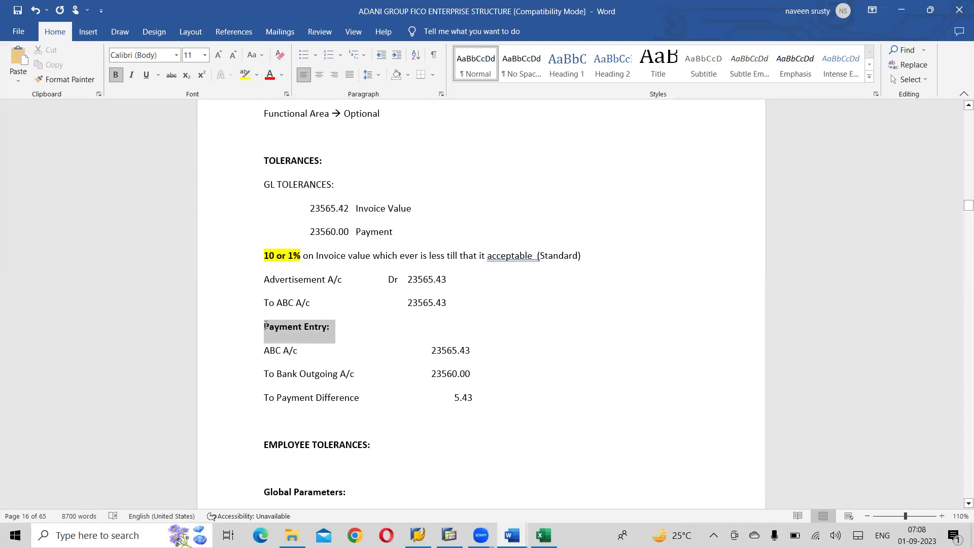
pyautogui.click(243, 76)
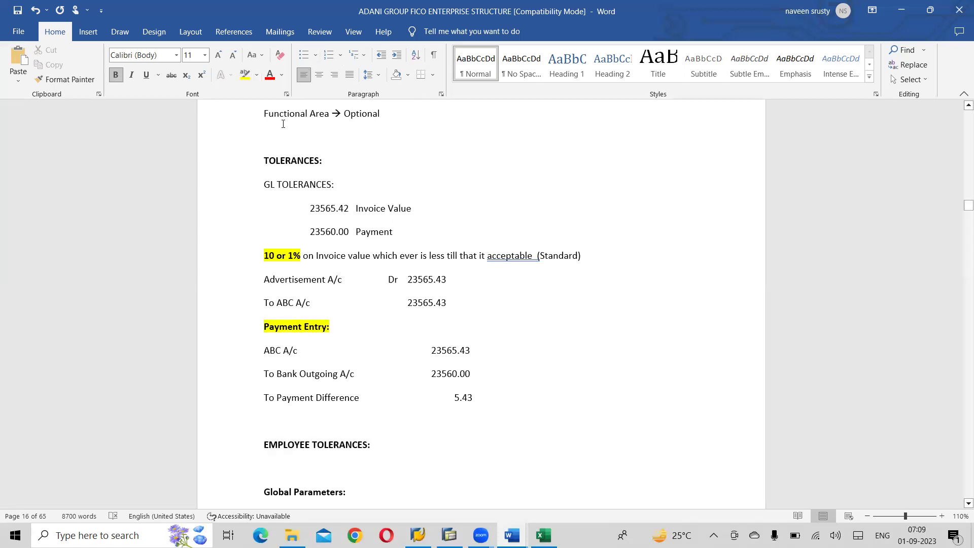
# Start a heading row below EMPLOYEE TOLERANCES with the tab-separated column titles "User ID" and "Tol.Grp"
pyautogui.click(381, 446)
pyautogui.press('Return')
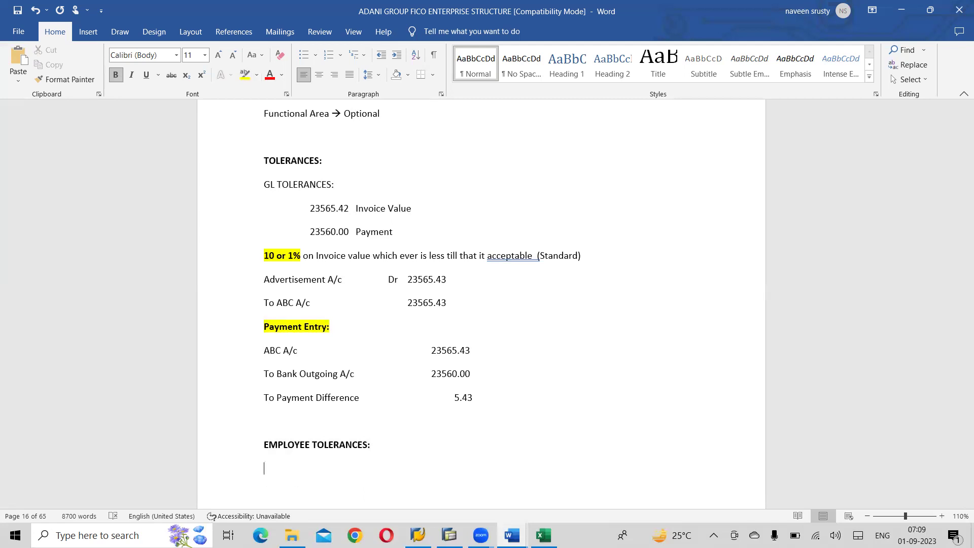
pyautogui.write('User ID')
pyautogui.press('Tab')
pyautogui.write('Tol.Grp')
pyautogui.press('Tab')
# Add the column title "Max.Doc.Amt" after Tol.Grp and adjust the tab spacing between them
pyautogui.write('Max')
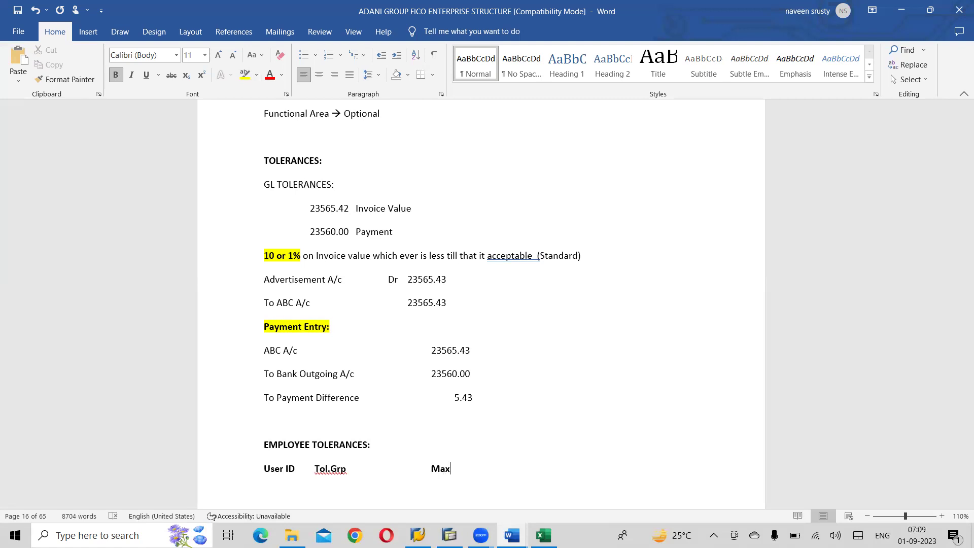
pyautogui.write('D')
pyautogui.press('BackSpace')
pyautogui.write('Doc.Amo')
pyautogui.press('BackSpace')
pyautogui.write('t')
pyautogui.press('Tab')
pyautogui.press('BackSpace')
pyautogui.press('BackSpace')
pyautogui.press('Delete')
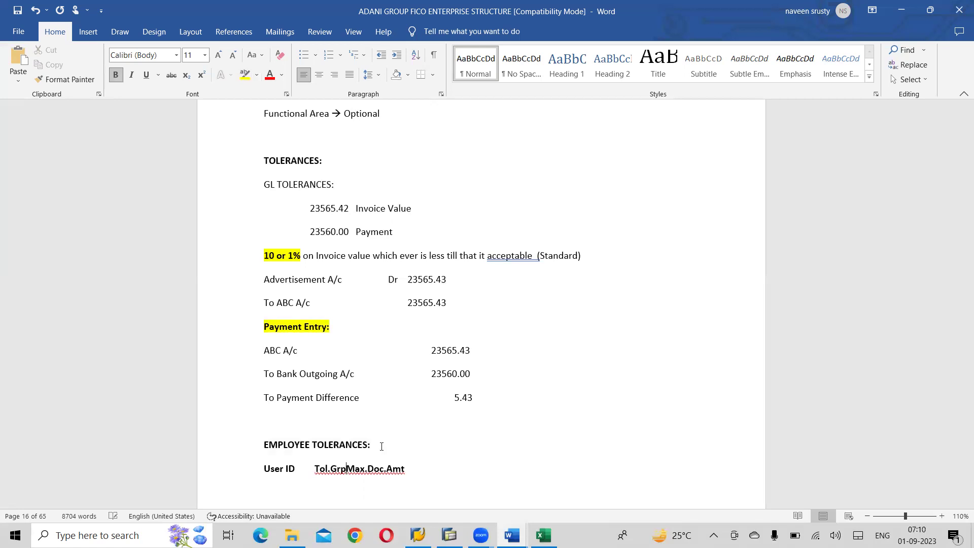
pyautogui.press('Tab')
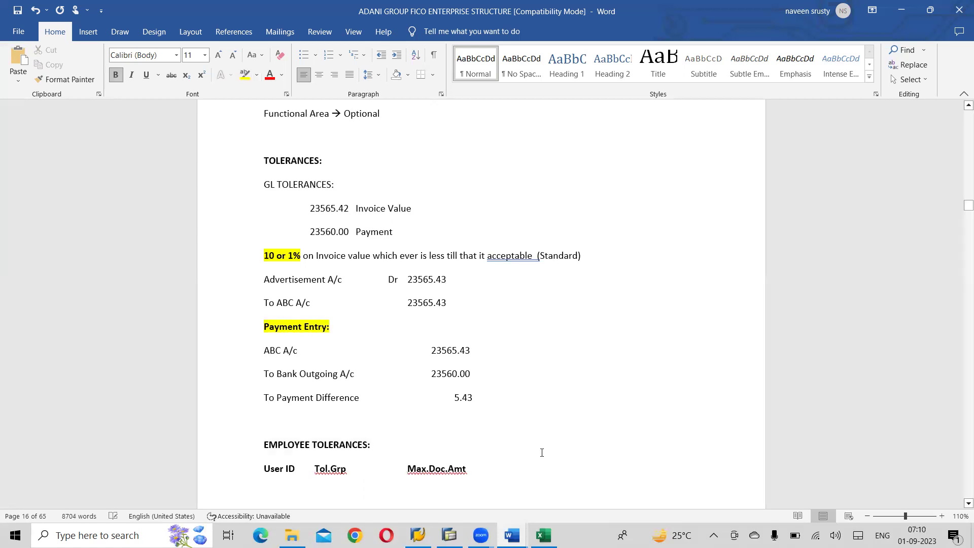
# Add the tab-separated column titles "Max.Paymnt Amot." and "Max.Dis" after Max.Doc.Amt
pyautogui.click(473, 469)
pyautogui.press('Tab')
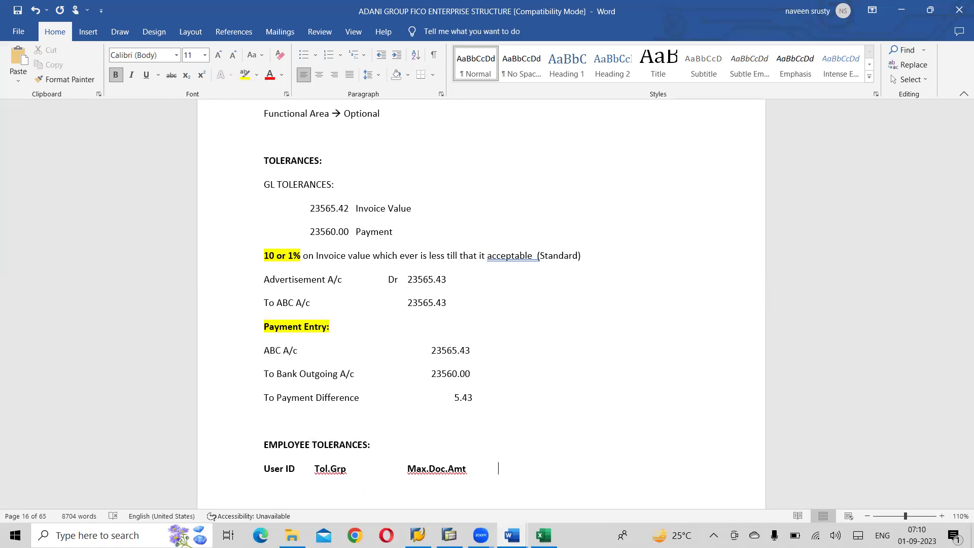
pyautogui.write('Max.Paymnt Amou')
pyautogui.press('BackSpace')
pyautogui.write('t')
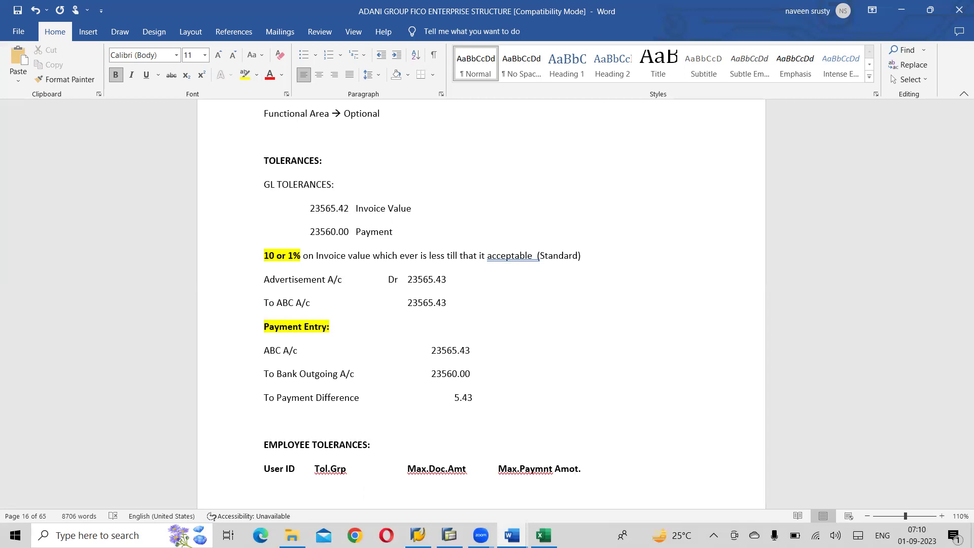
pyautogui.write('.')
pyautogui.press('Tab')
pyautogui.write('Max.Dis')
# Narrow the gap between the Tol.Grp and Max.Doc.Amt column titles
pyautogui.click(380, 467)
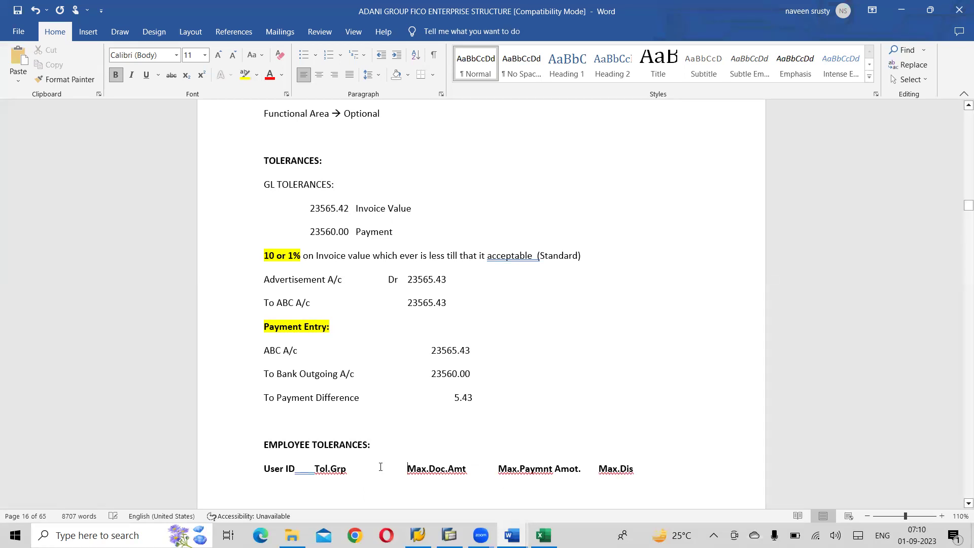
pyautogui.press('BackSpace')
pyautogui.press('Tab')
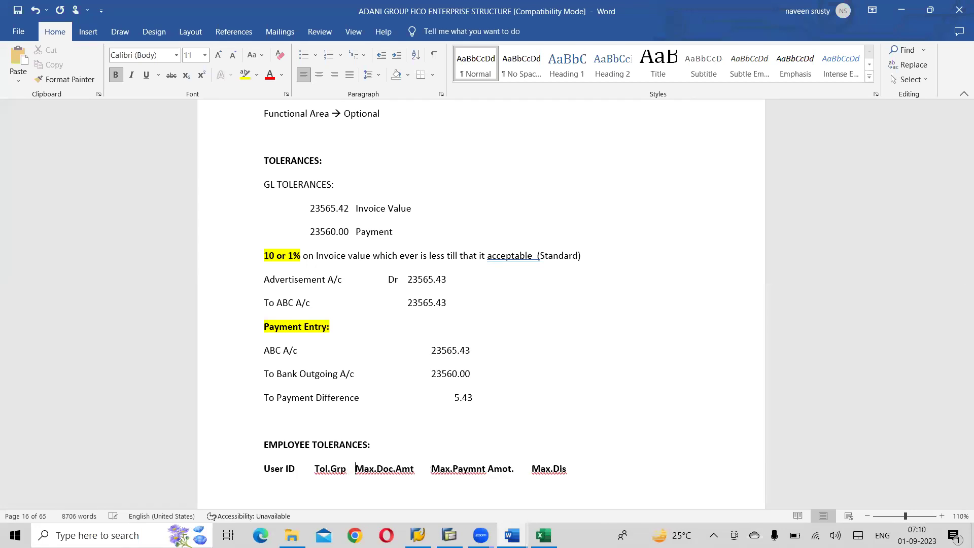
# Finish the employee tolerance heading row with the tab-separated titles "Tol.Dr" and "Tol.Cr" after Max.Dis
pyautogui.click(585, 468)
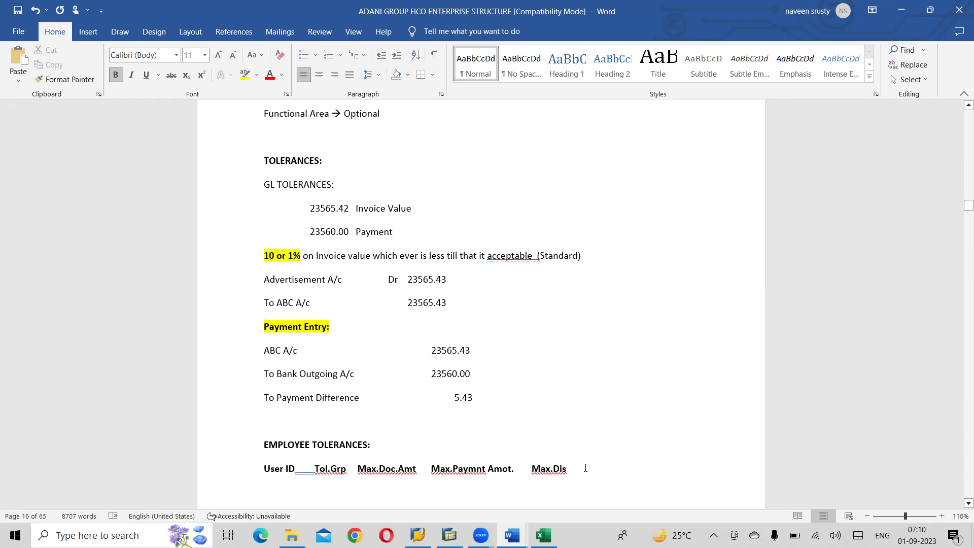
pyautogui.write('Tol.')
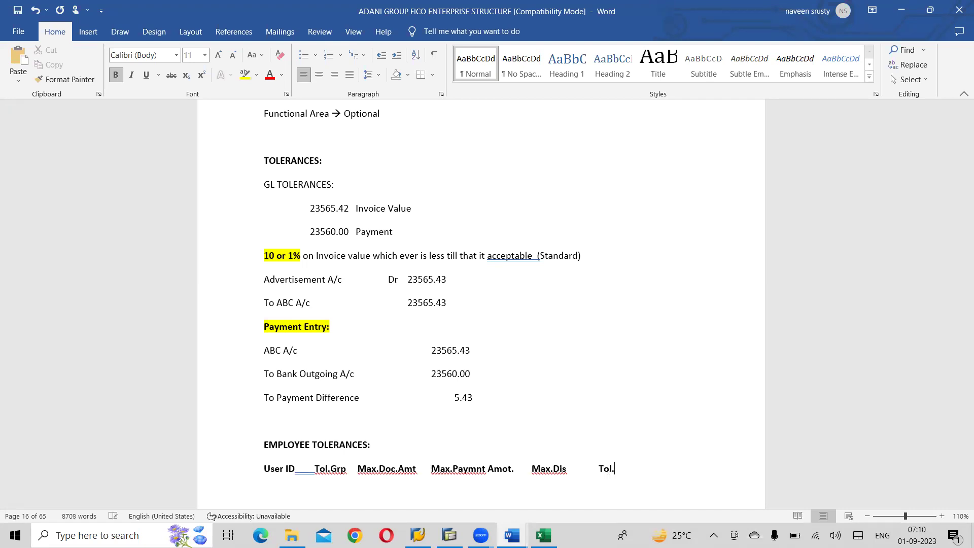
pyautogui.press('BackSpace')
pyautogui.press('BackSpace')
pyautogui.press('BackSpace')
pyautogui.press('BackSpace')
pyautogui.press('BackSpace')
pyautogui.press('Tab')
pyautogui.write('Tol.Dr')
pyautogui.press('Tab')
pyautogui.write('Tol.Cr')
# Create a new blank document and enter "Clerk" and "Account" on separate lines with a blank line between them
pyautogui.hotkey('ctrl', 'n')
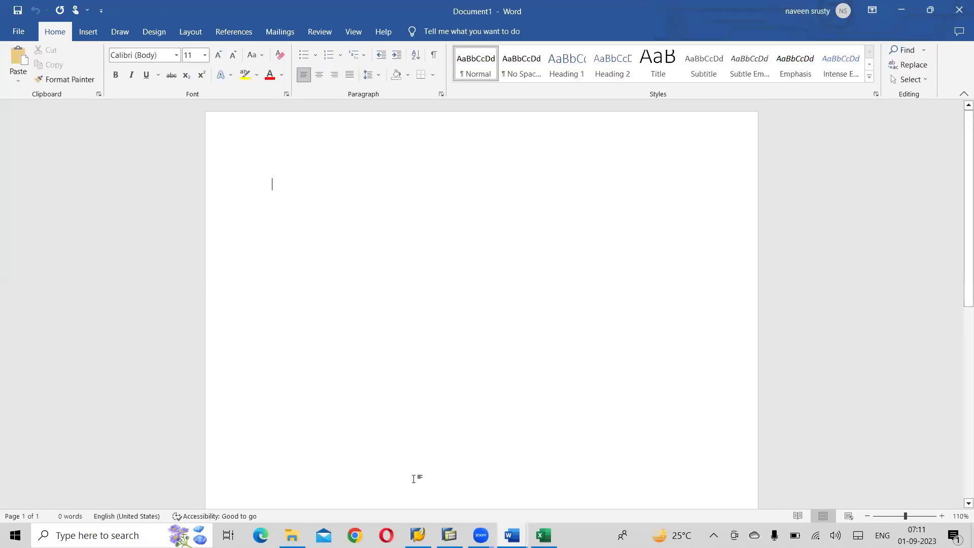
pyautogui.write('Account')
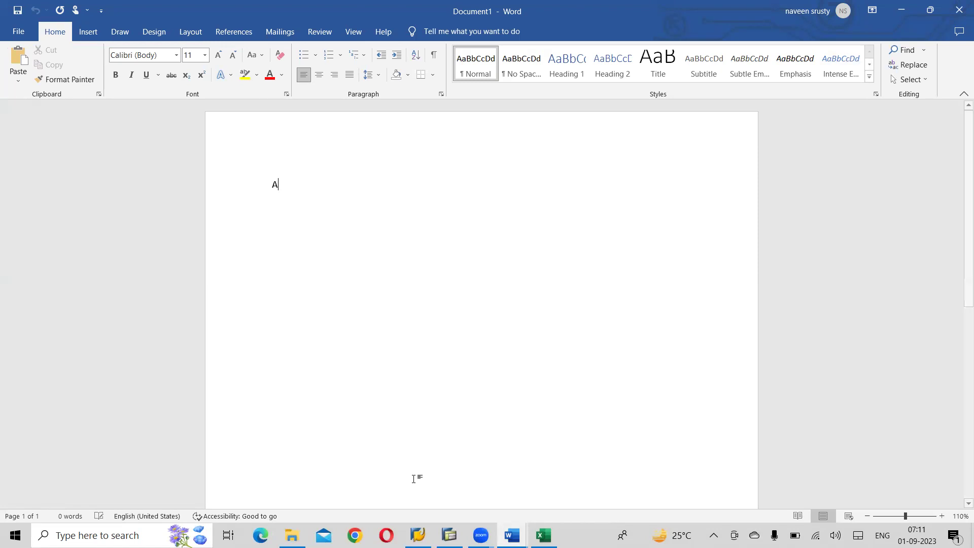
pyautogui.press('BackSpace')
pyautogui.press('BackSpace')
pyautogui.press('BackSpace')
pyautogui.press('BackSpace')
pyautogui.press('BackSpace')
pyautogui.press('BackSpace')
pyautogui.press('BackSpace')
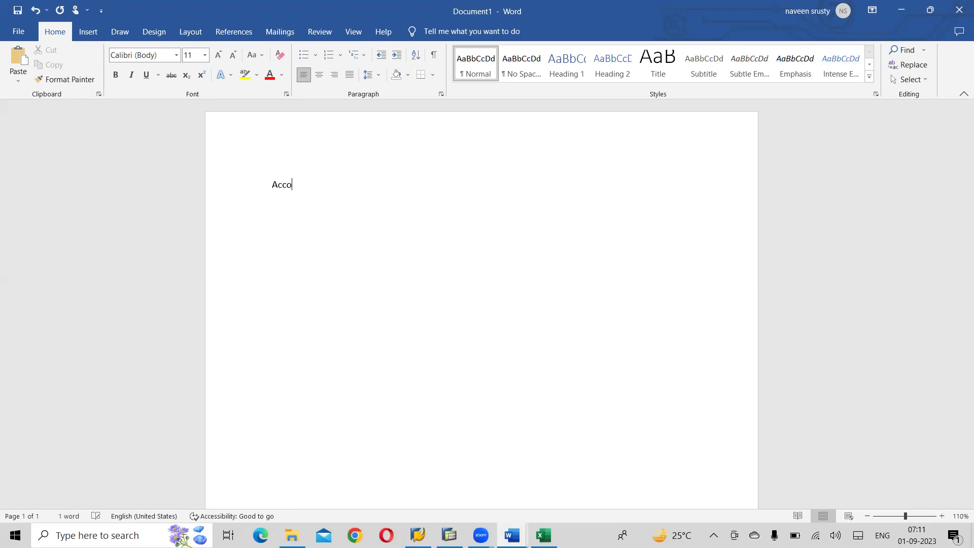
pyautogui.write('Cler')
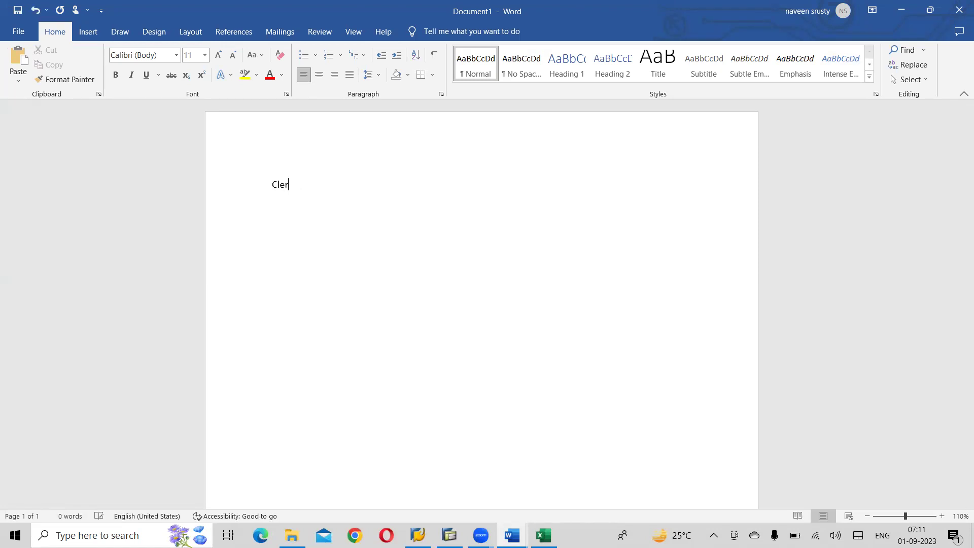
pyautogui.write('k  Account')
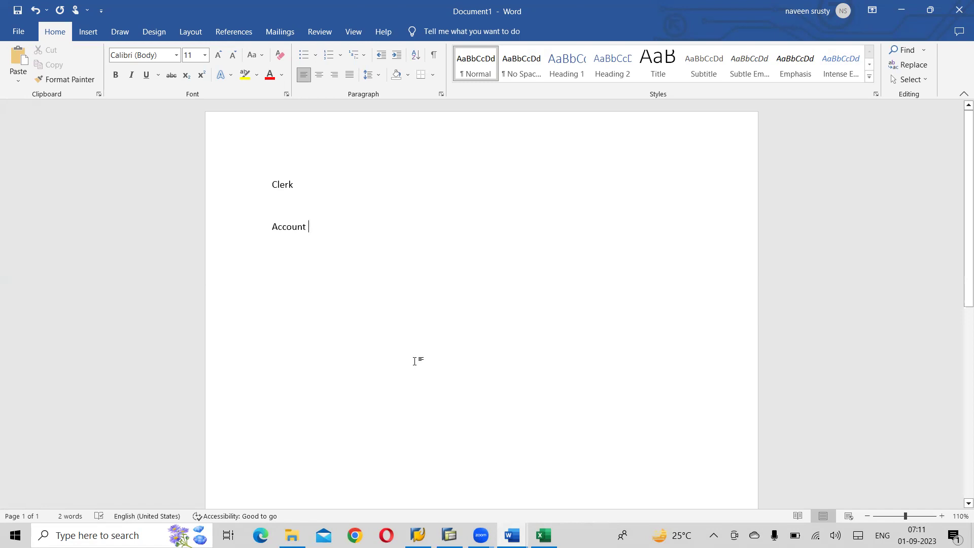
# Extend the Clerk line to read "Clerk (New Joiner):" followed by the limit "<= 500000"
pyautogui.click(302, 185)
pyautogui.write('(')
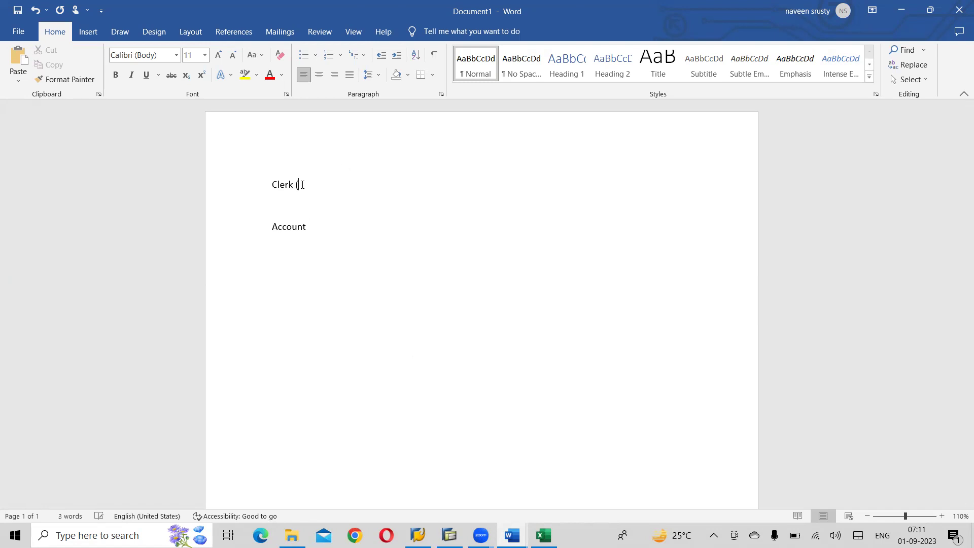
pyautogui.write('New Joiner)')
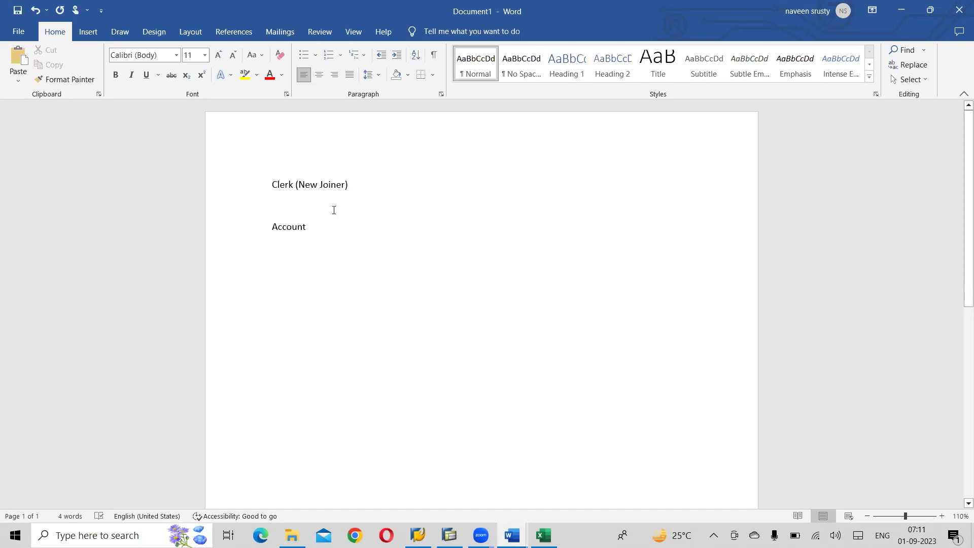
pyautogui.write(':')
pyautogui.moveTo(351, 187); pyautogui.dragTo(274, 185)
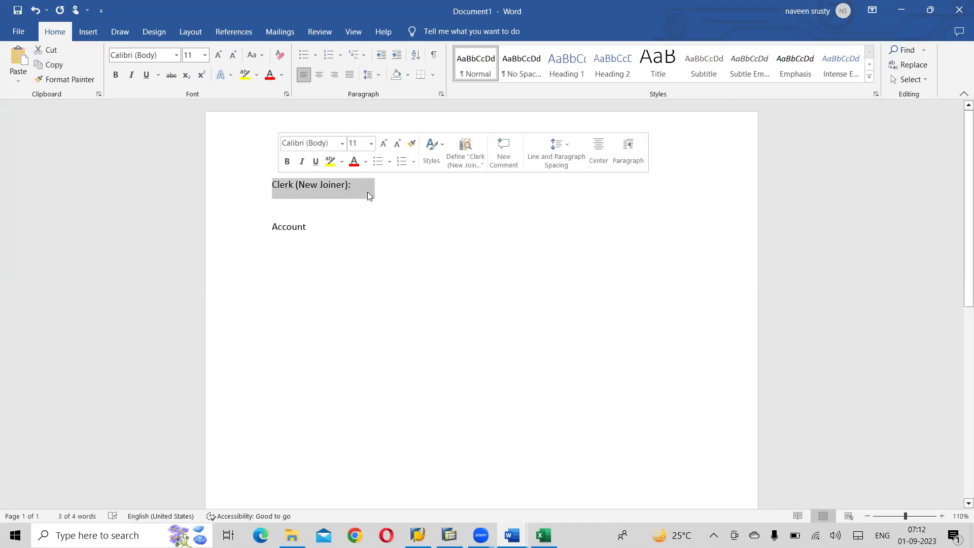
pyautogui.click(411, 188)
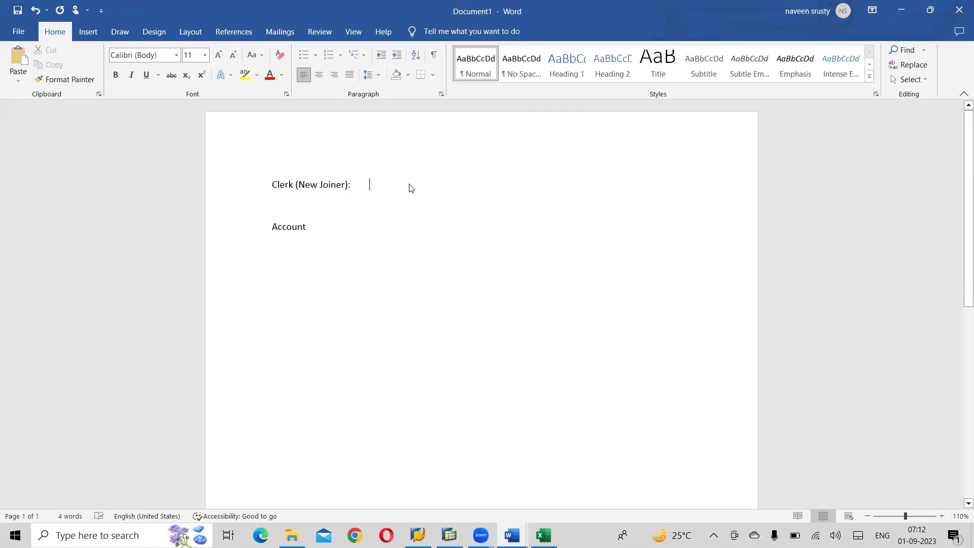
pyautogui.write('<=')
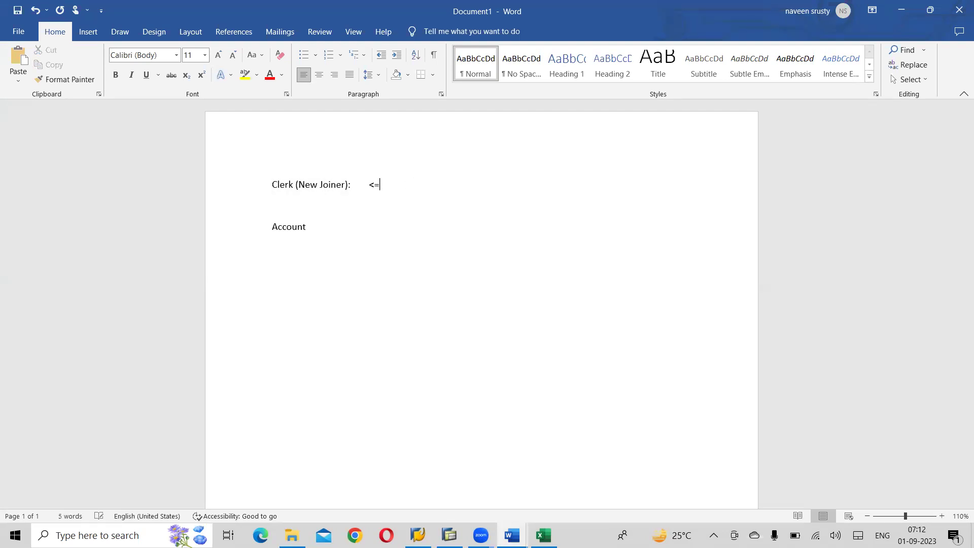
pyautogui.write(' 500000')
# Enter the limit ">500000" on the Account line and leave a blank line below it
pyautogui.write('>=500000')
pyautogui.click(399, 227)
pyautogui.press('BackSpace')
pyautogui.press('Return')
pyautogui.press('Return')
pyautogui.hotkey('alt', 'Tab')
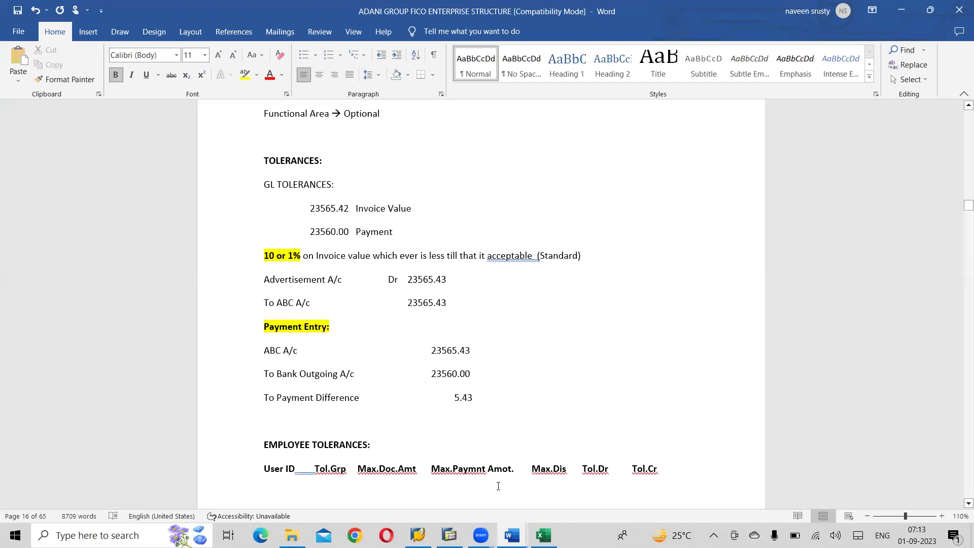
pyautogui.hotkey('alt', 'Tab')
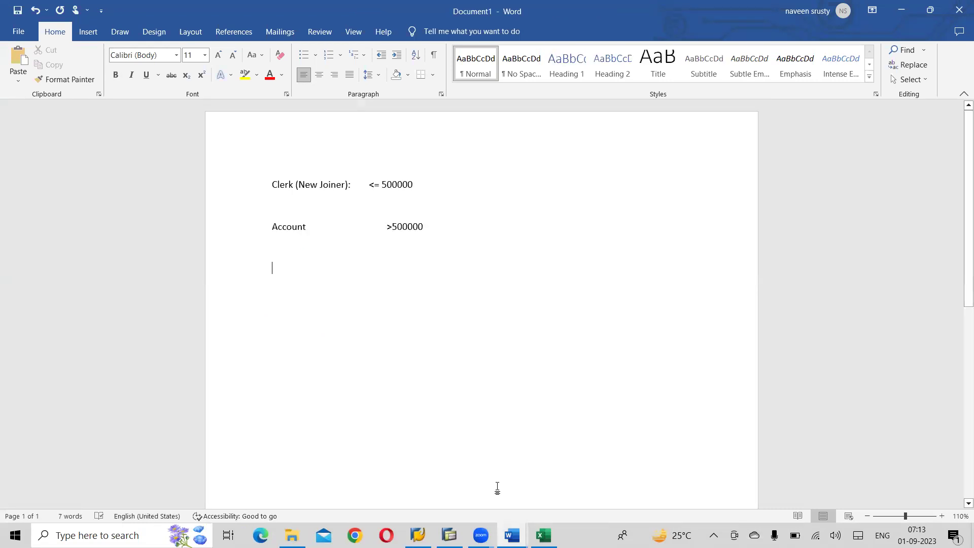
pyautogui.hotkey('alt', 'Tab')
pyautogui.hotkey('alt', 'Tab')
# Add the example line "1000000 = 5%" below the Account line and start a new line
pyautogui.write('100000')
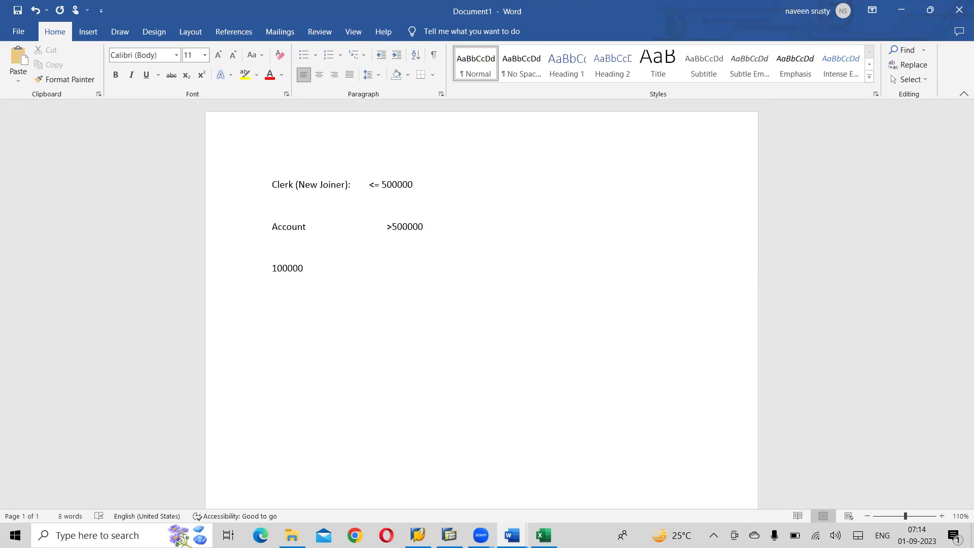
pyautogui.write('0')
pyautogui.write('= 5%')
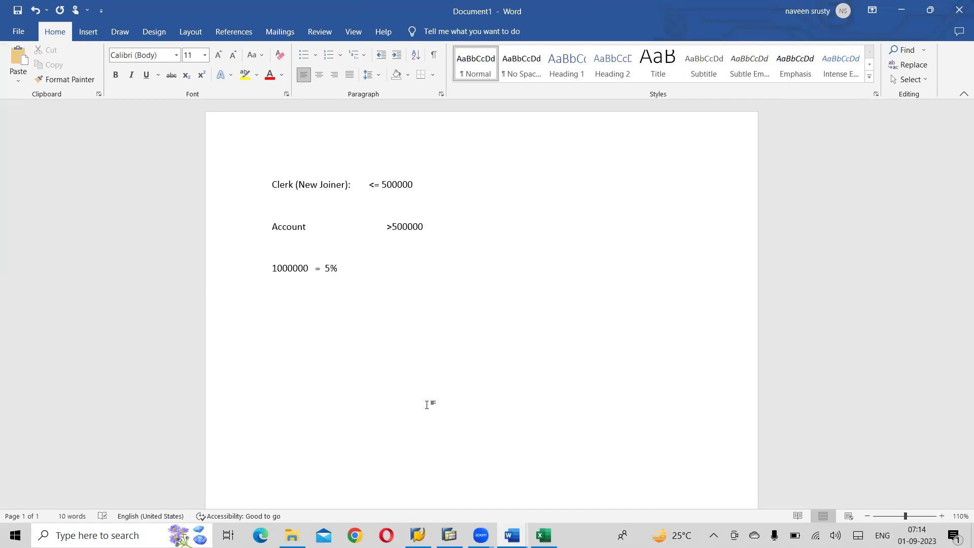
pyautogui.press('Return')
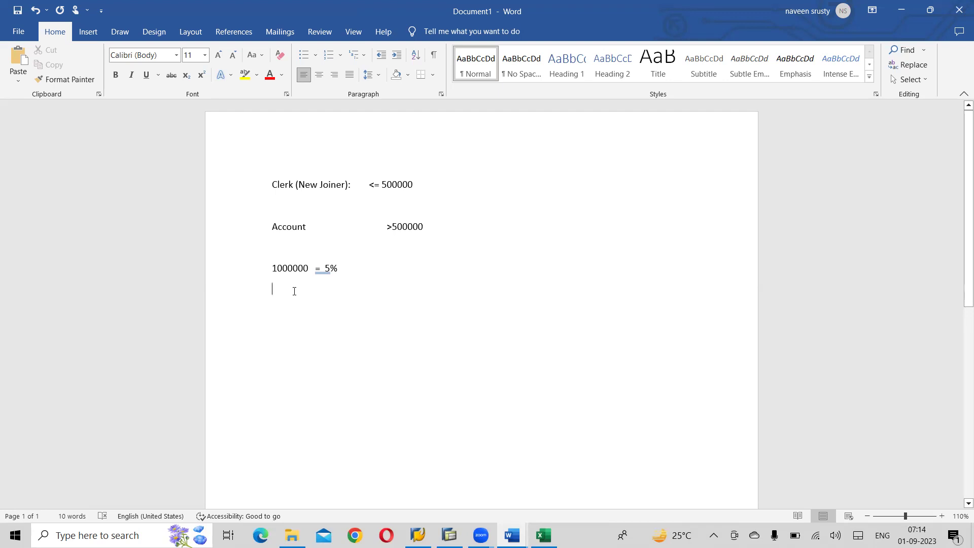
# Add 10% on the line below 1000000 = 5%, lined up beneath the percentage
pyautogui.press('Tab')
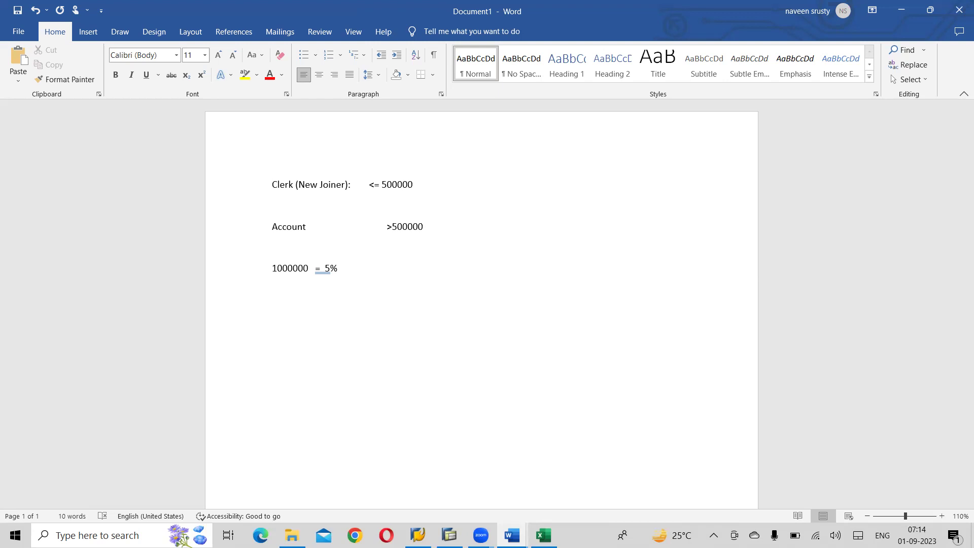
pyautogui.hotkey('ctrl', 'Home')
pyautogui.press('Return')
pyautogui.write('10%')
# Add 15% and 20% on separate lines under 10%, and adjust the spacing before 5% to align the column
pyautogui.press('BackSpace')
pyautogui.press('BackSpace')
pyautogui.press('BackSpace')
pyautogui.press('BackSpace')
pyautogui.press('BackSpace')
pyautogui.press('BackSpace')
pyautogui.press('BackSpace')
pyautogui.press('BackSpace')
pyautogui.press('BackSpace')
pyautogui.press('BackSpace')
pyautogui.press('BackSpace')
pyautogui.press('BackSpace')
pyautogui.press('BackSpace')
pyautogui.press('BackSpace')
pyautogui.press('BackSpace')
pyautogui.write('15%')
pyautogui.press('Return')
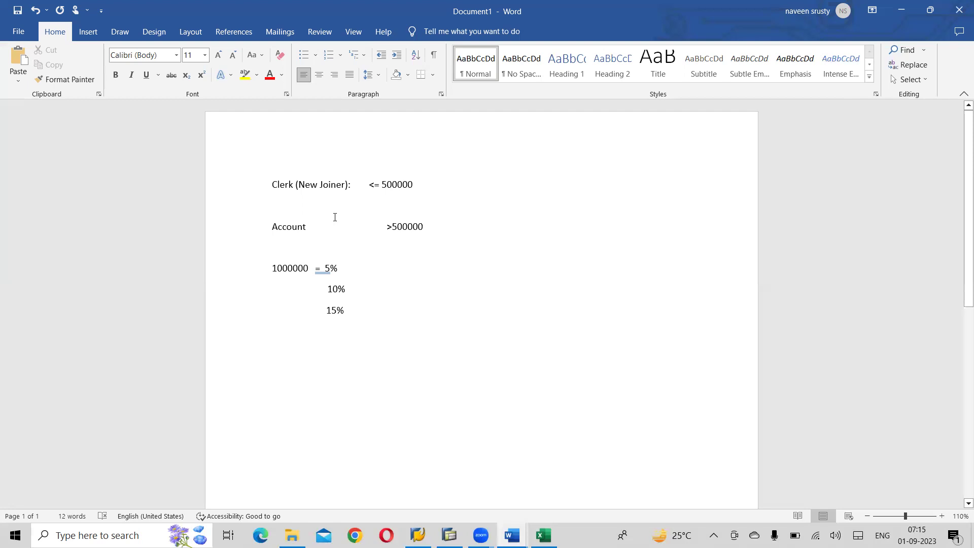
pyautogui.write('20%')
pyautogui.click(326, 268)
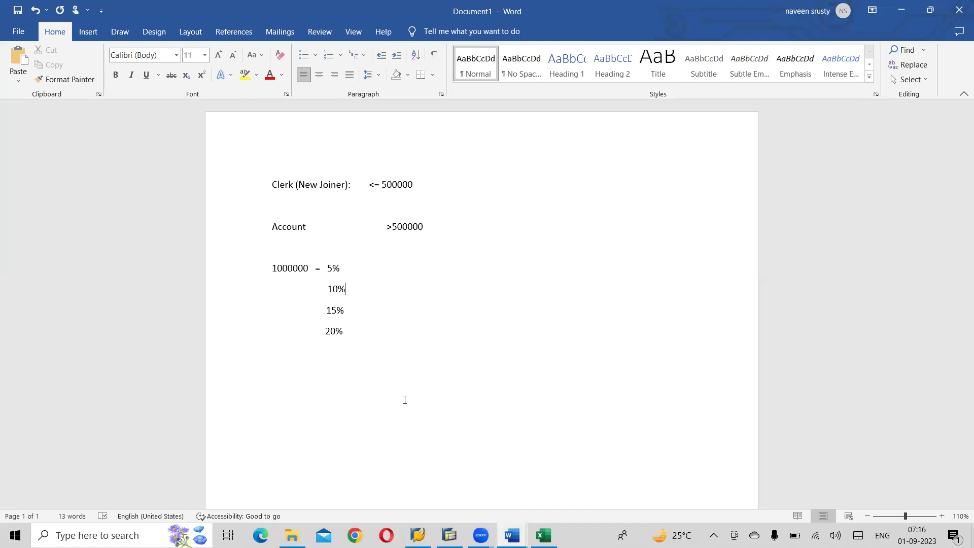
# Switch to the Adani Group FICO enterprise structure document and enter E1,E2,E3,E4 and E5,E6,E7,E8 on two lines under User ID
pyautogui.hotkey('alt', 'Tab')
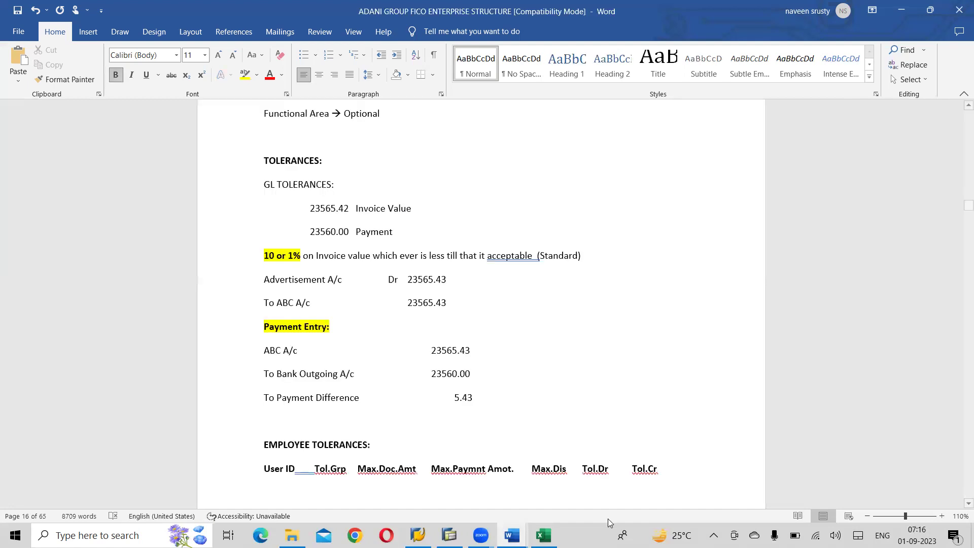
pyautogui.press('Return')
pyautogui.write('W')
pyautogui.press('BackSpace')
pyautogui.write('E1,E2,E3,')
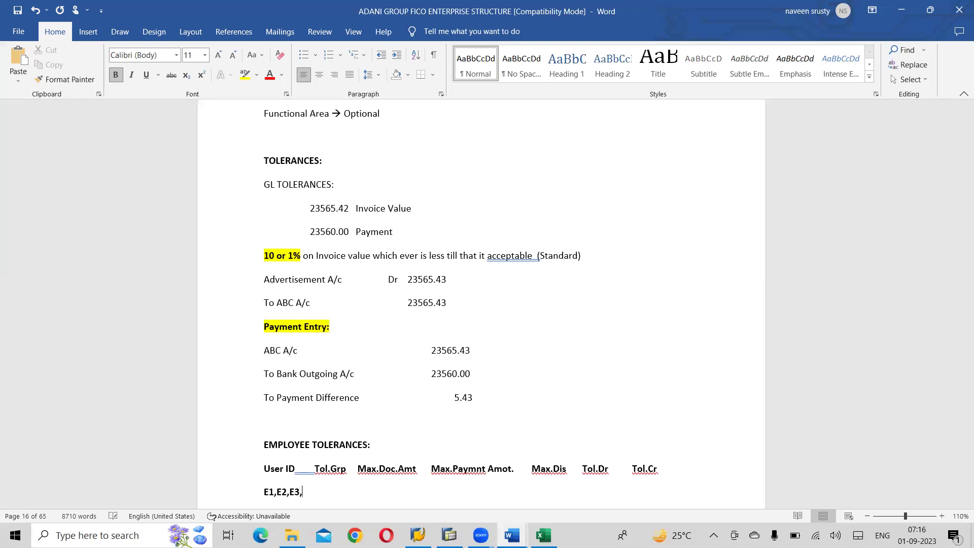
pyautogui.write('E4')
pyautogui.press('Return')
pyautogui.write('E5,')
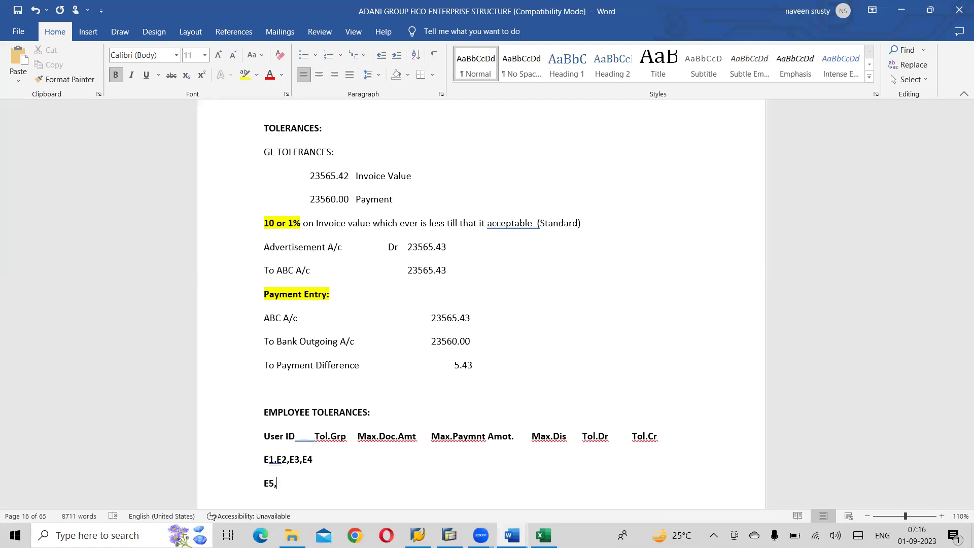
pyautogui.write('E6,E7,E8')
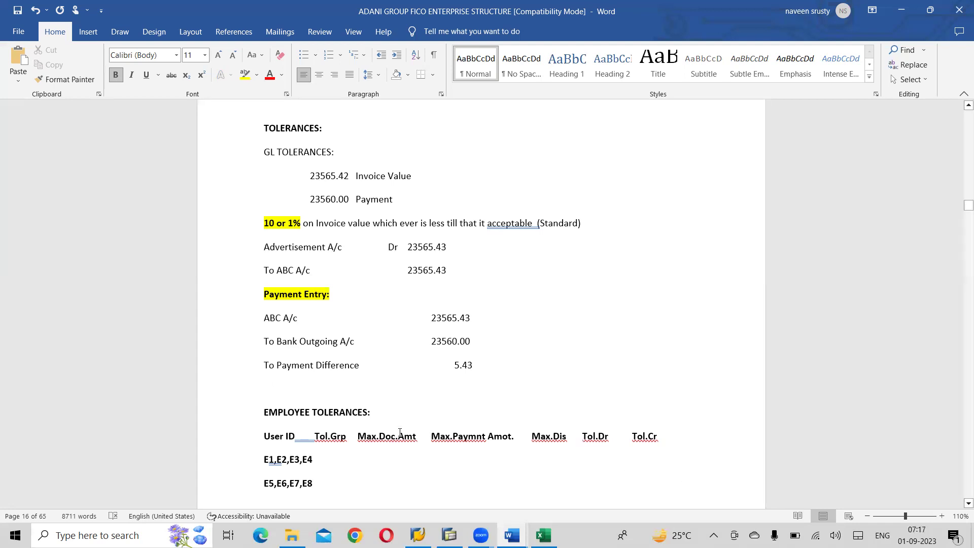
# Widen the spacing of the Tol.Grp and Max.Paymnt headings, and enter EXE and 500000 on the E1,E2,E3,E4 line
pyautogui.click(312, 433)
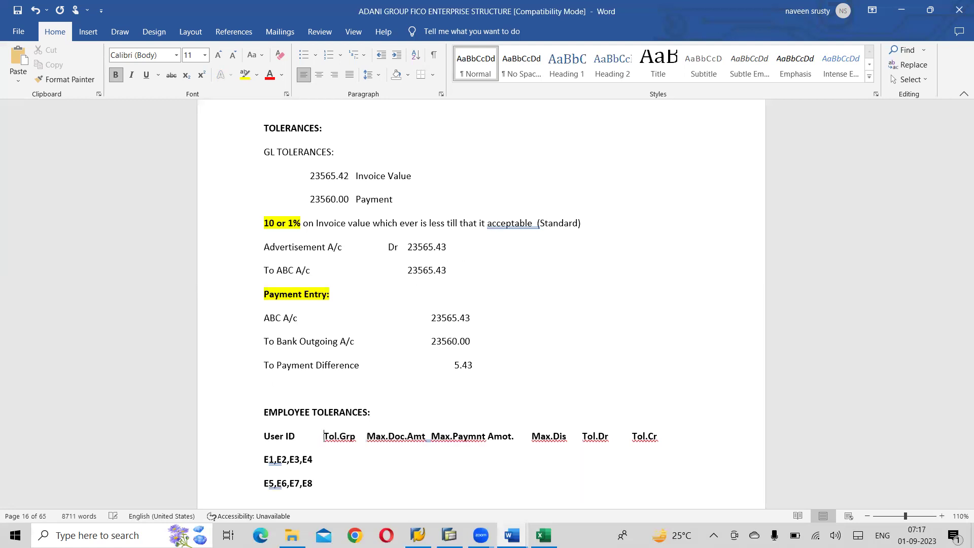
pyautogui.click(431, 435)
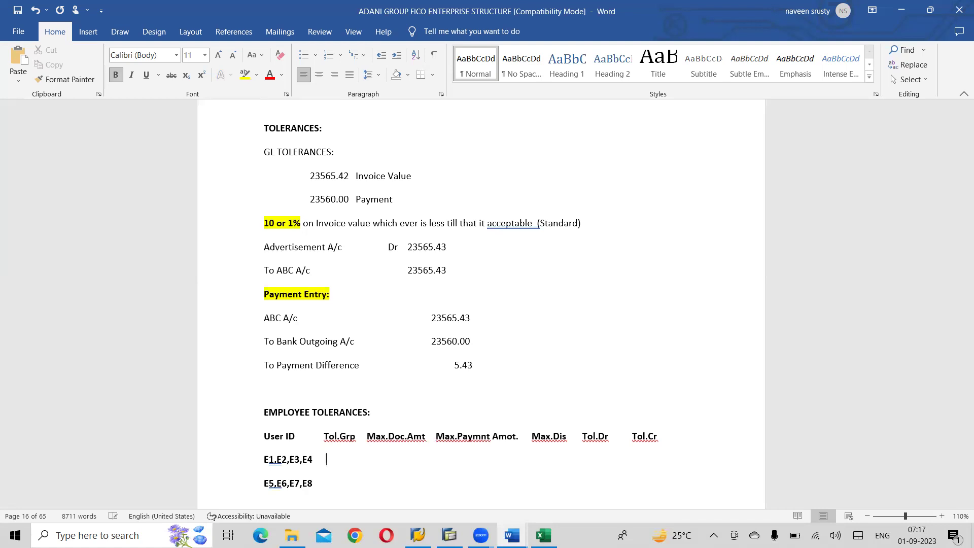
pyautogui.write('EXE')
pyautogui.press('Tab')
pyautogui.write('5')
pyautogui.press('BackSpace')
pyautogui.press('BackSpace')
pyautogui.write('500000')
# Enter 100000 as the EXE group's maximum payment amount and 2% as its maximum discount
pyautogui.press('Tab')
pyautogui.press('Tab')
pyautogui.press('BackSpace')
pyautogui.press('BackSpace')
pyautogui.press('BackSpace')
pyautogui.press('BackSpace')
pyautogui.press('BackSpace')
pyautogui.write('100000')
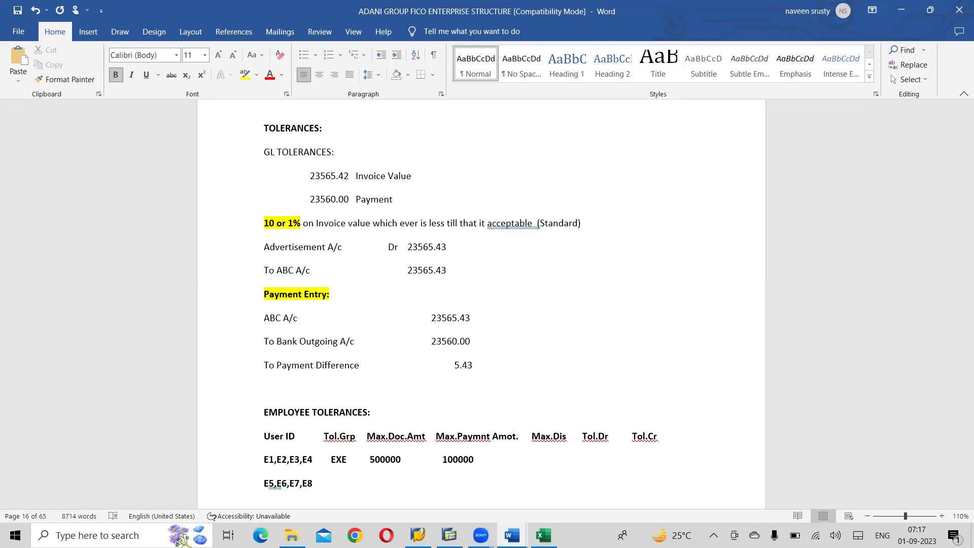
pyautogui.write('              2%')
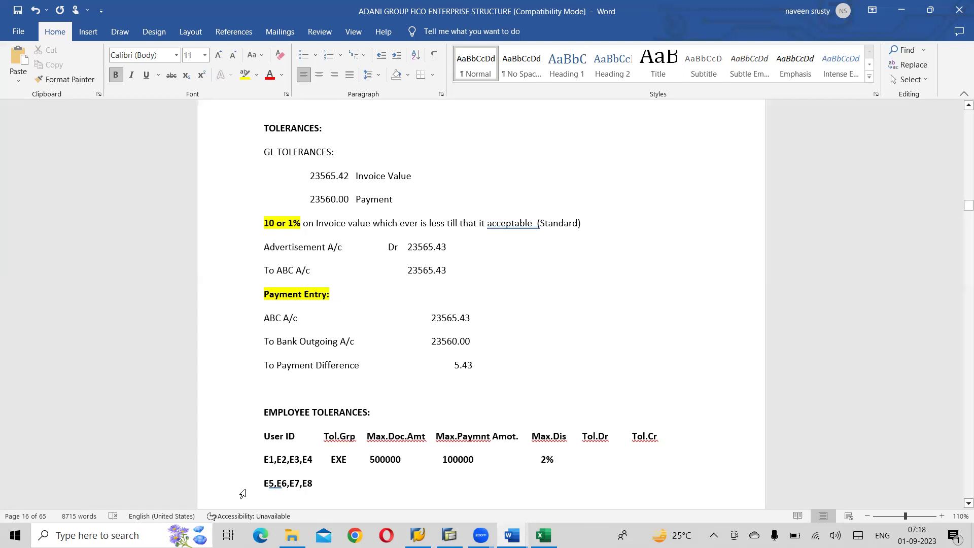
# Enter "2 or 0.2%" as the EXE group's debit tolerance under Tol.Dr
pyautogui.write('02')
pyautogui.press('BackSpace')
pyautogui.write('.2')
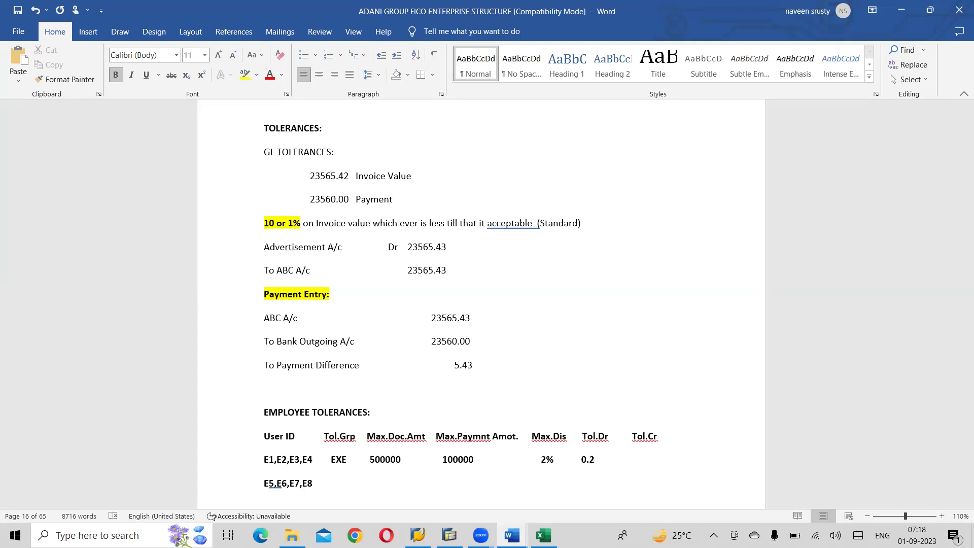
pyautogui.press('BackSpace')
pyautogui.press('BackSpace')
pyautogui.press('BackSpace')
pyautogui.write('2 OR')
pyautogui.press('BackSpace')
pyautogui.press('BackSpace')
pyautogui.write('or 0.2%')
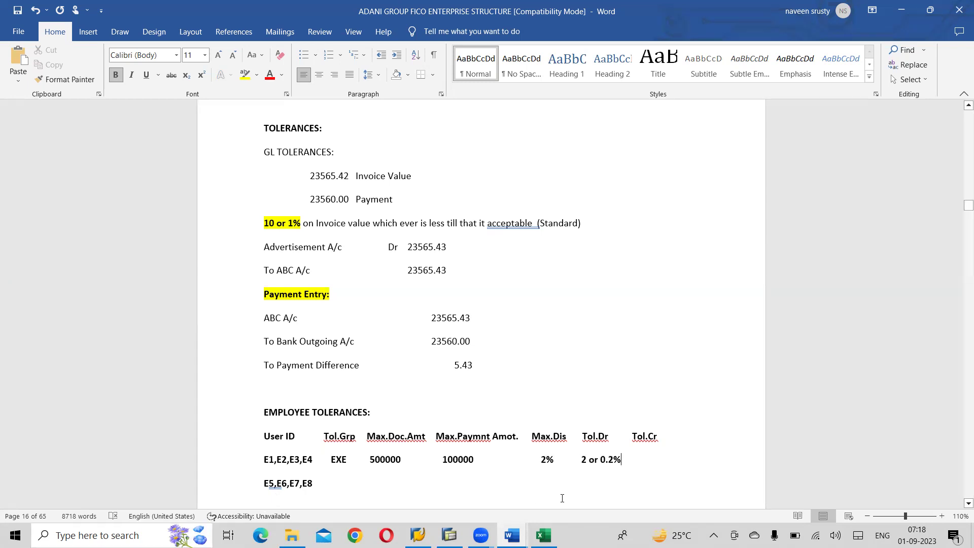
# Copy the EXE debit tolerance into the Tol.Cr column and set the group's maximum document amount to 5000000
pyautogui.moveTo(621, 459); pyautogui.dragTo(583, 462)
pyautogui.hotkey('ctrl', 'c')
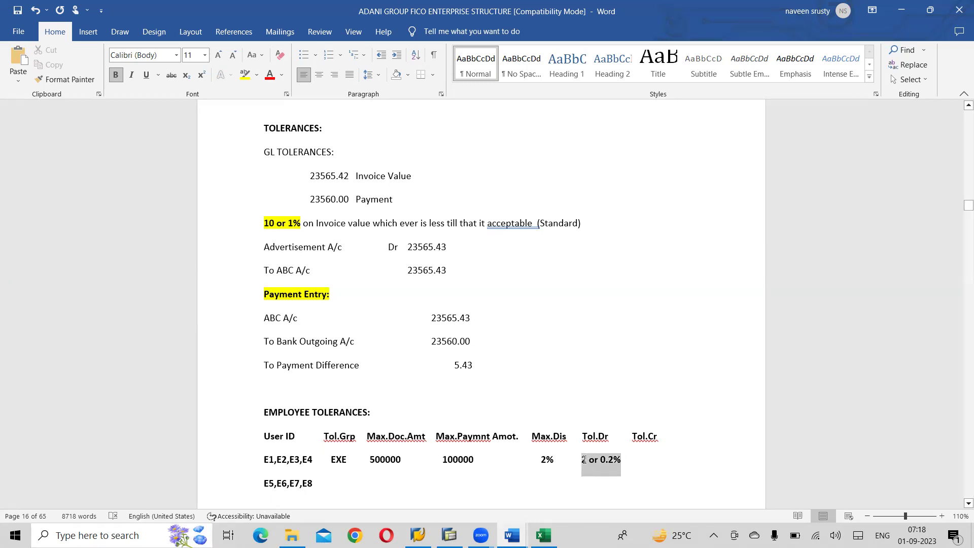
pyautogui.click(647, 461)
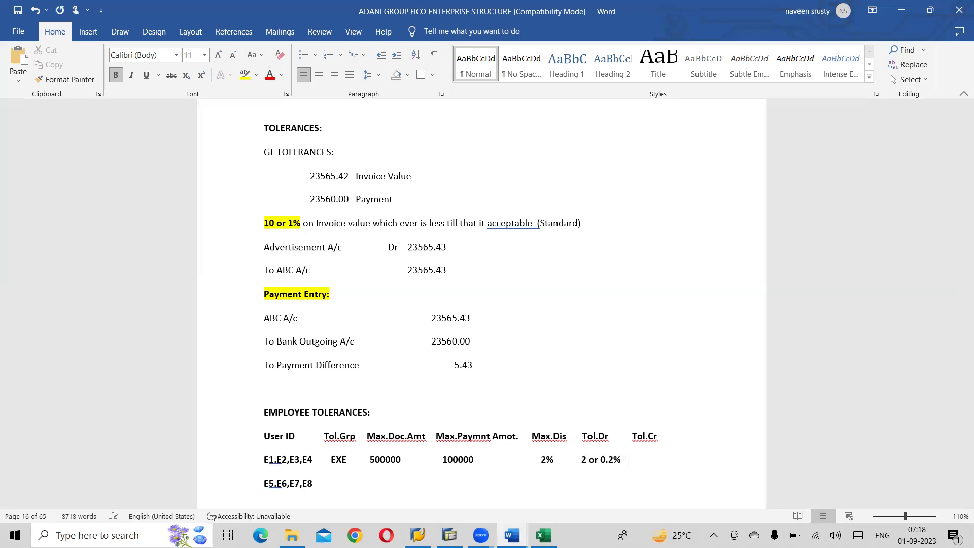
pyautogui.hotkey('ctrl', 'v')
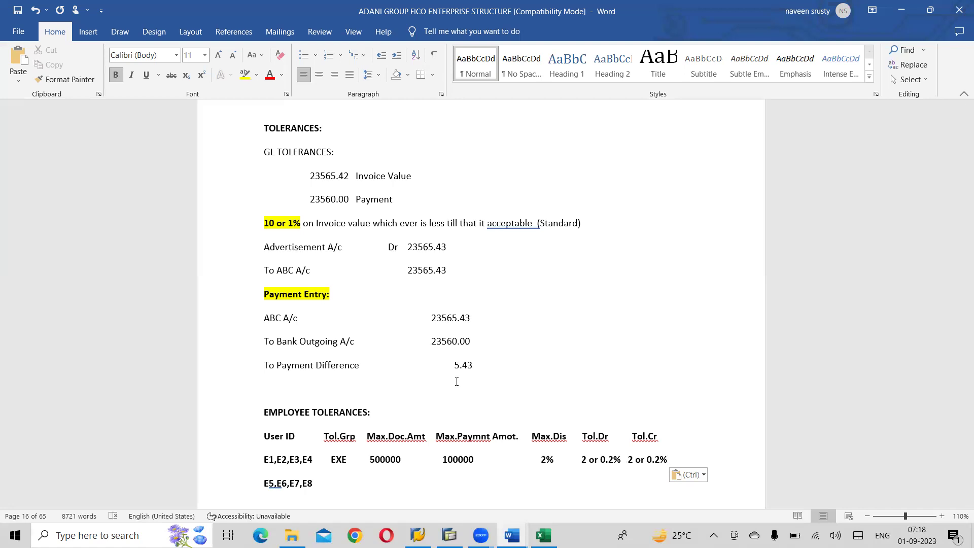
pyautogui.click(402, 459)
pyautogui.write('0')
pyautogui.press('Delete')
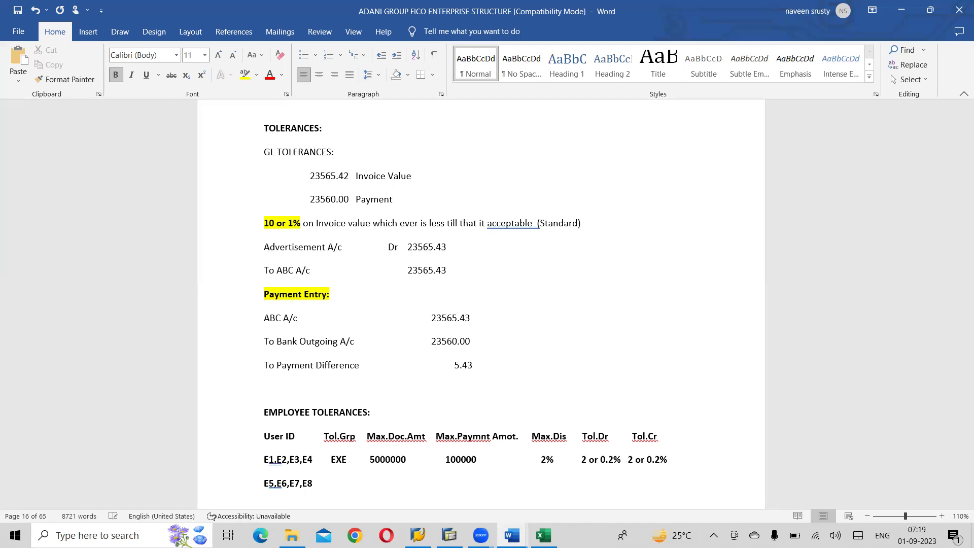
# Insert blank lines above the EMPLOYEE TOLERANCES heading to move the whole section onto the next page
pyautogui.scroll(-3, 335, 480)
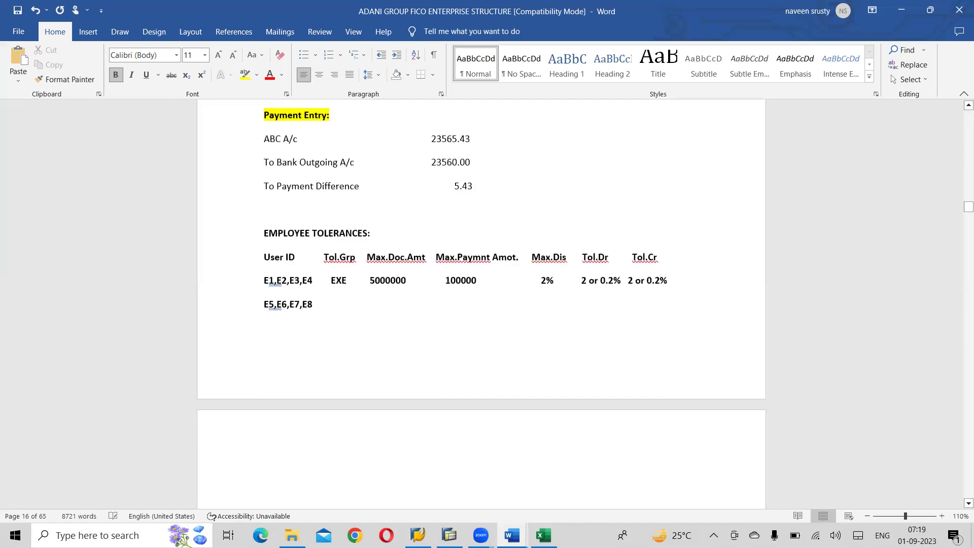
pyautogui.click(264, 235)
pyautogui.press('Return')
pyautogui.press('Return')
pyautogui.press('Return')
pyautogui.press('Return')
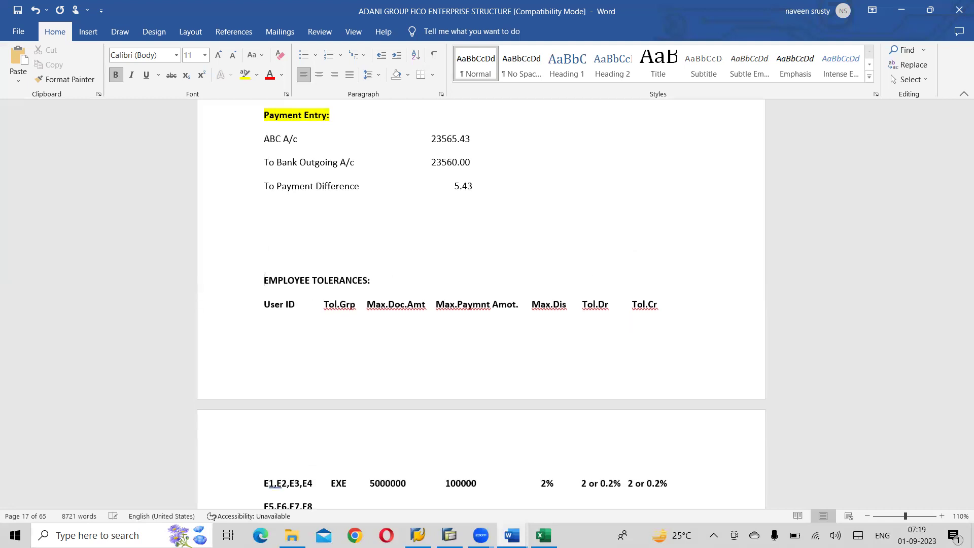
pyautogui.press('Down')
pyautogui.press('Down')
pyautogui.press('Down')
pyautogui.press('Down')
pyautogui.press('Down')
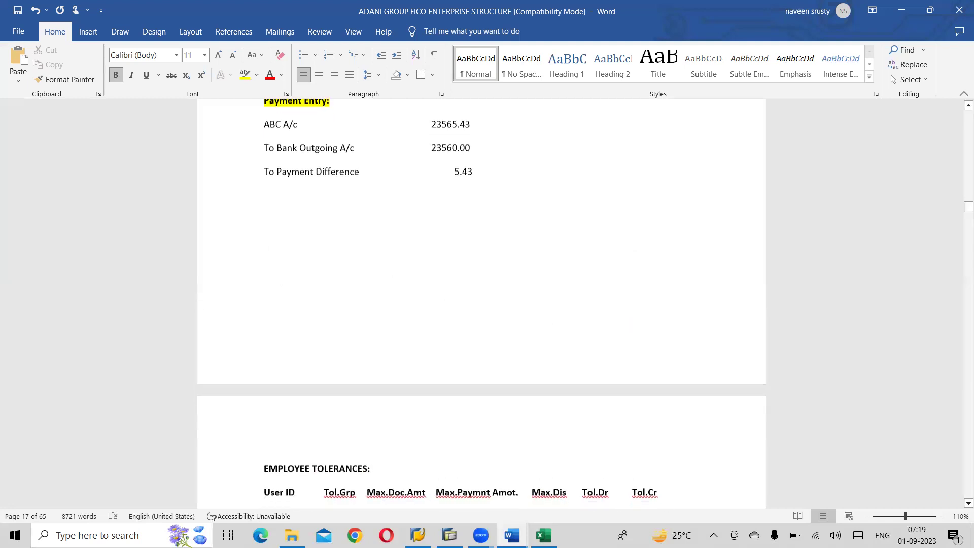
# Enter the user IDs "S1,S2,S3,S4," and "S5,S6" on two lines below E5,E6,E7,E8
pyautogui.press('Up')
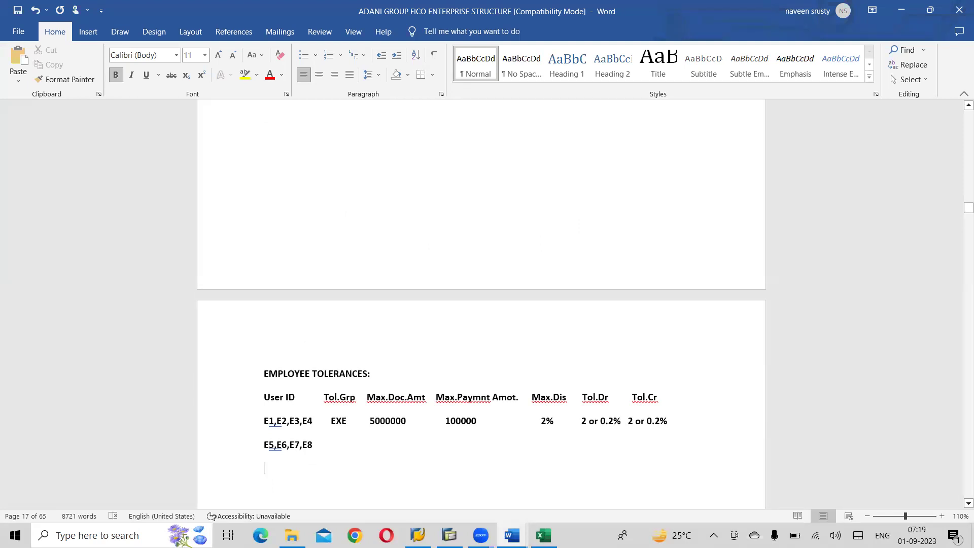
pyautogui.write('S')
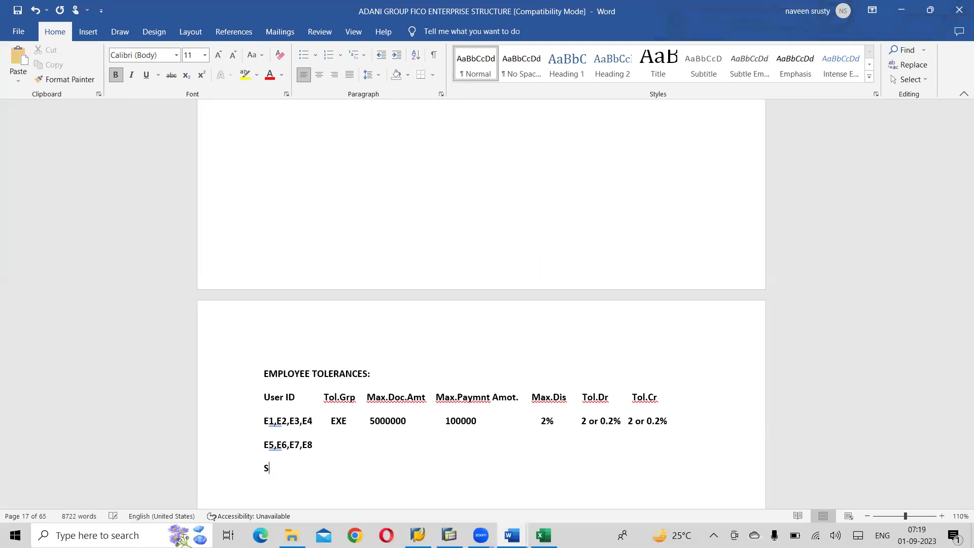
pyautogui.write('1,S2,S3,S4,')
pyautogui.press('Return')
pyautogui.write('S5,S6')
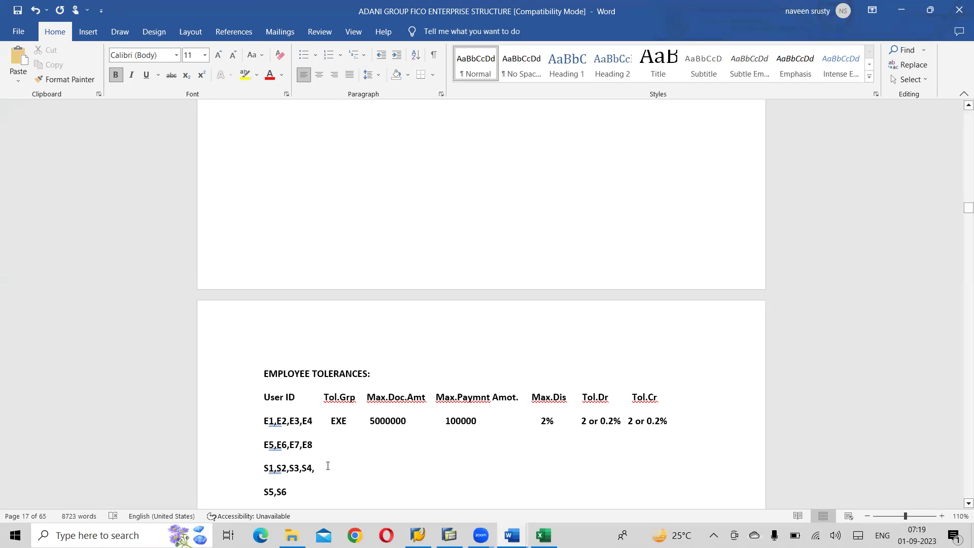
# Fill the S1,S2,S3,S4 line with group SUP, document limit 50000000, payment limit 1000000 and discount 5%
pyautogui.click(320, 468)
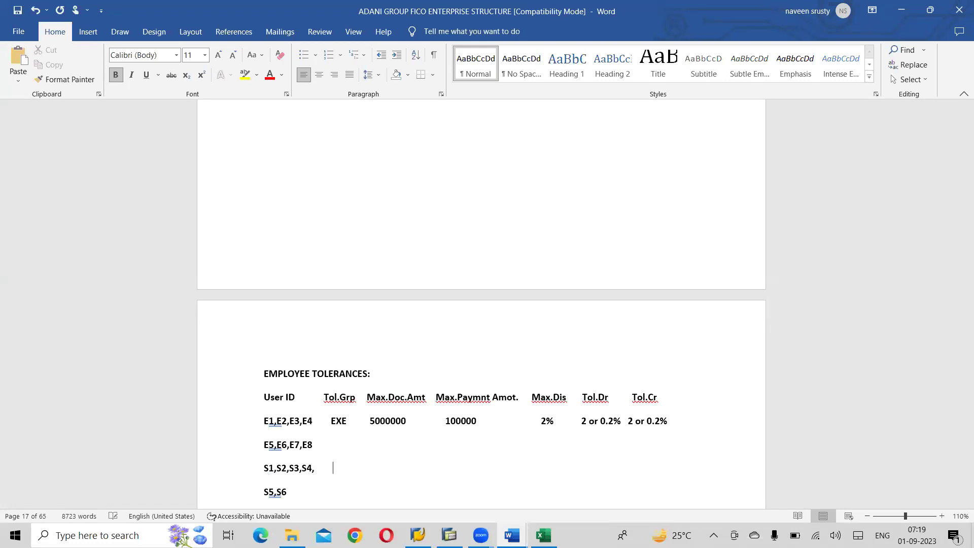
pyautogui.write('SUP        50000000')
pyautogui.write('100000')
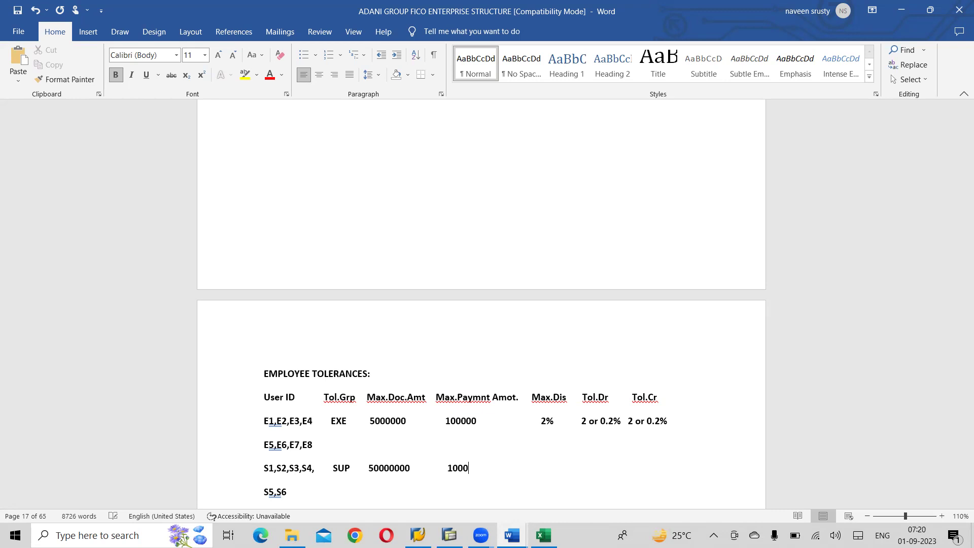
pyautogui.write('0')
pyautogui.write('5%')
# Enter "5 or 0.5%" as the SUP group's debit tolerance and copy it to the Tol.Cr column
pyautogui.write('5 OR')
pyautogui.press('BackSpace')
pyautogui.press('BackSpace')
pyautogui.write('or 0.5%')
pyautogui.moveTo(625, 468); pyautogui.dragTo(588, 471)
pyautogui.hotkey('ctrl', 'c')
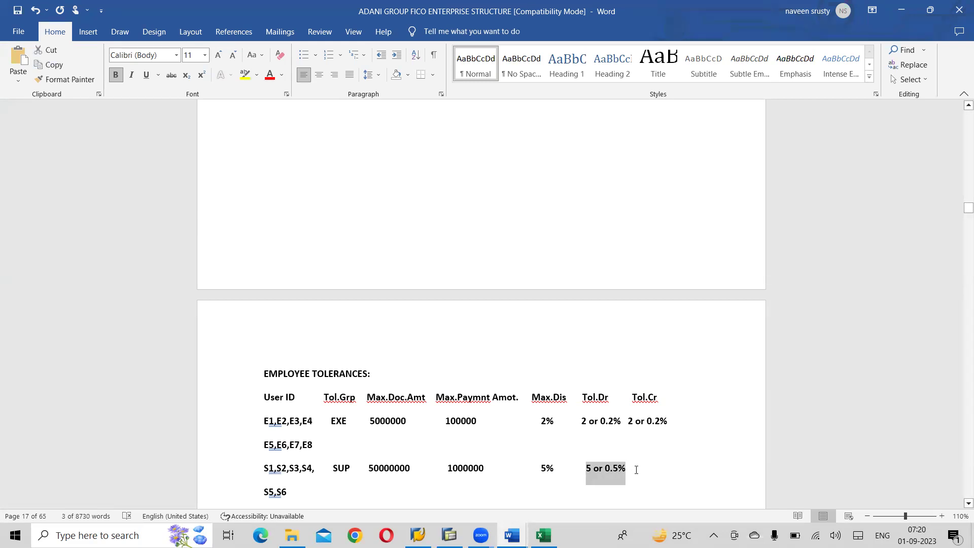
pyautogui.click(637, 469)
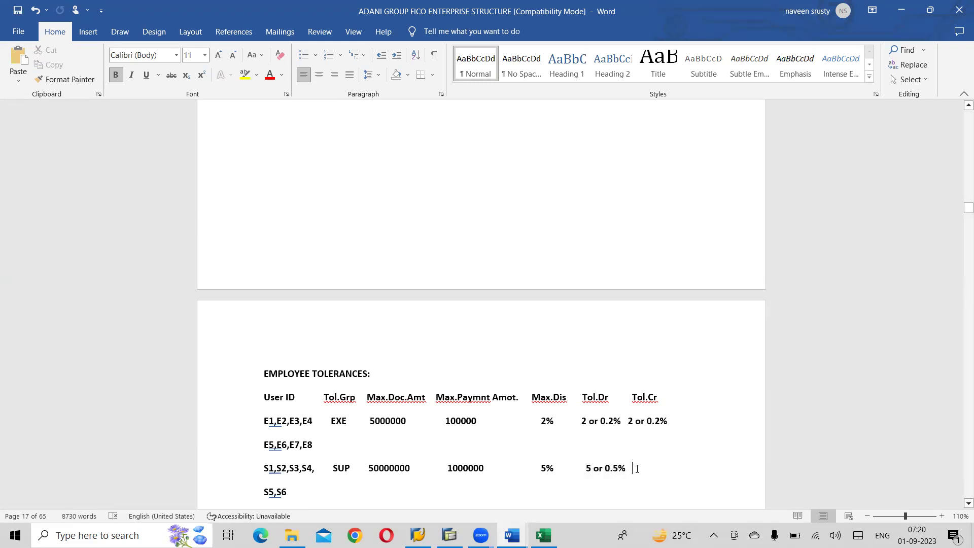
pyautogui.hotkey('ctrl', 'v')
# Add a line below S5,S6 with the user IDs M1,M2,M3 and the tolerance group MGR
pyautogui.press('Down')
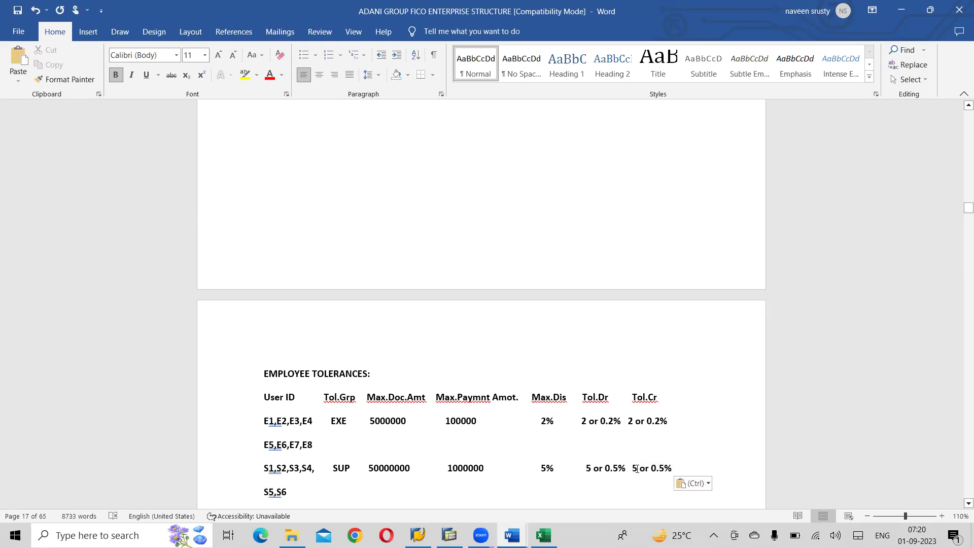
pyautogui.press('Return')
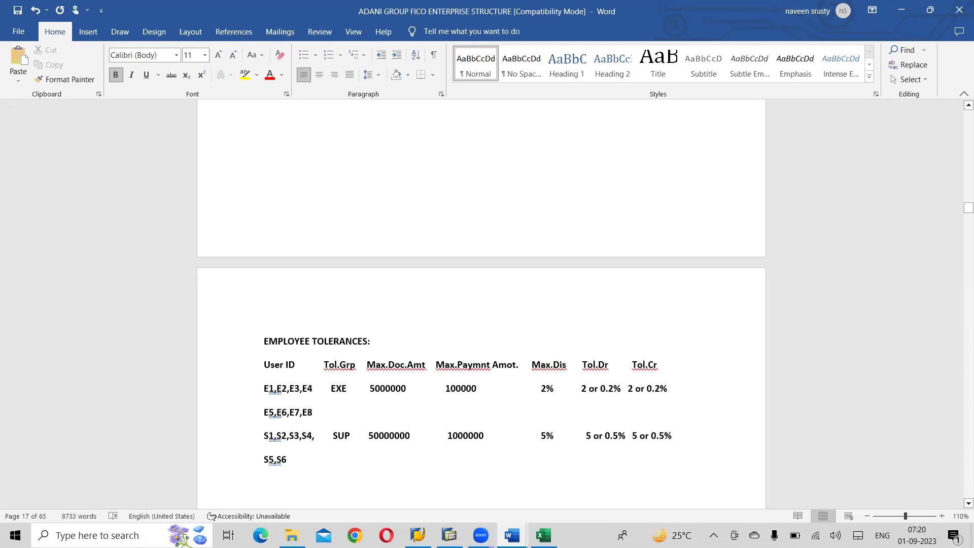
pyautogui.write('M1')
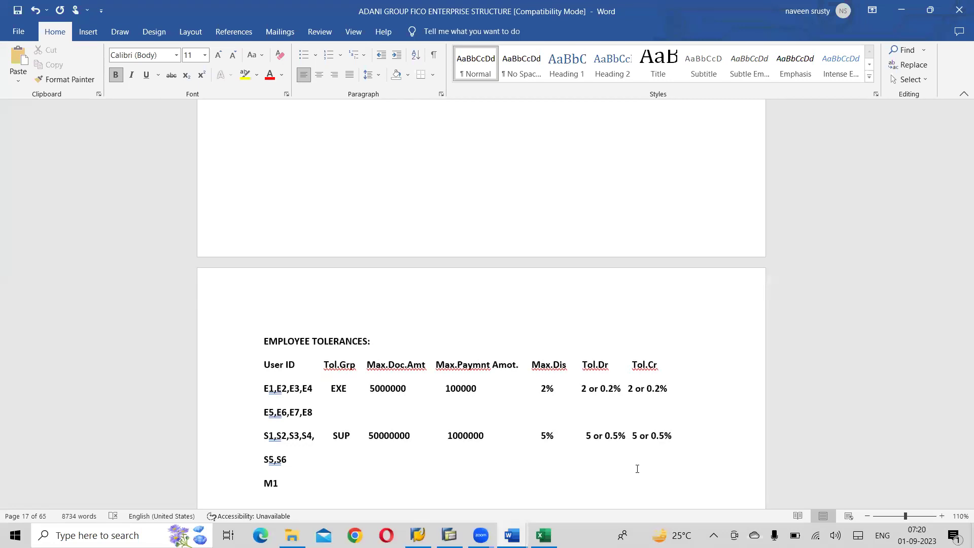
pyautogui.write(',M2,ME')
pyautogui.press('BackSpace')
pyautogui.write('3            MGR')
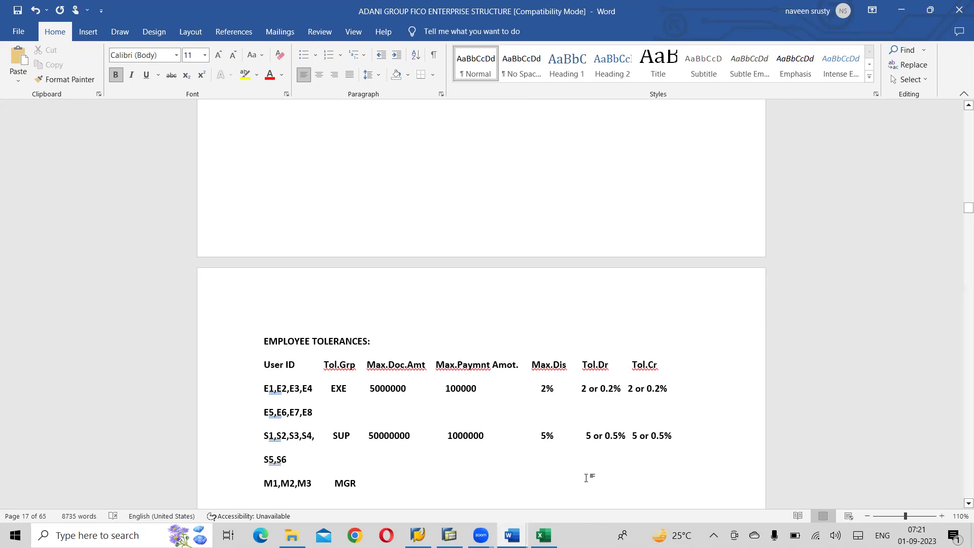
# Copy the SUP limits and tolerances to the MGR line, and raise its document limit to 500000000 and payment limit to 10000000
pyautogui.moveTo(370, 437); pyautogui.dragTo(673, 435)
pyautogui.hotkey('ctrl', 'c')
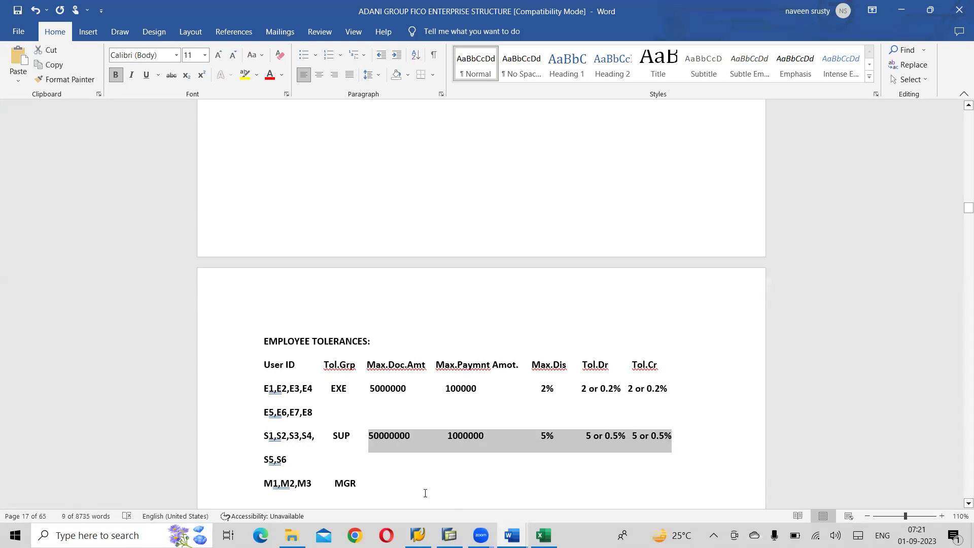
pyautogui.click(389, 485)
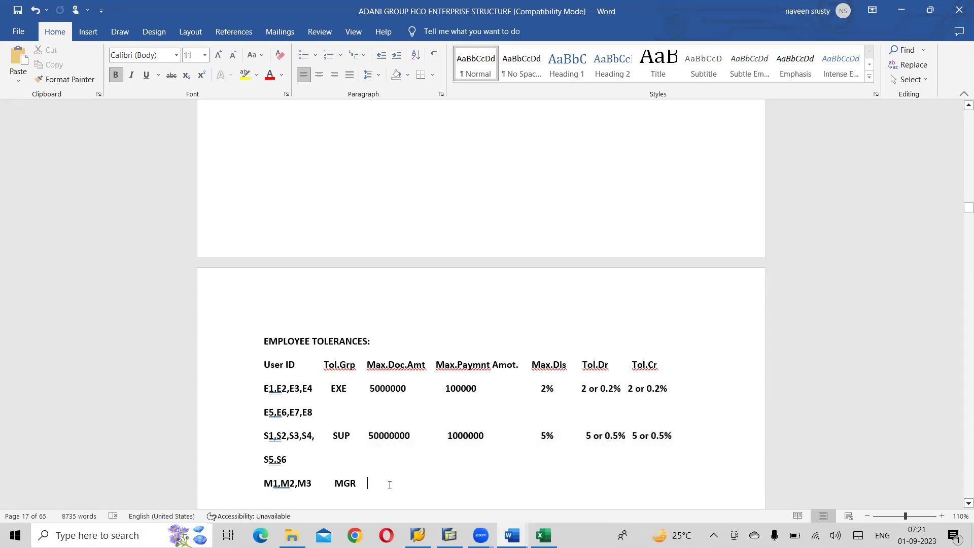
pyautogui.hotkey('ctrl', 'v')
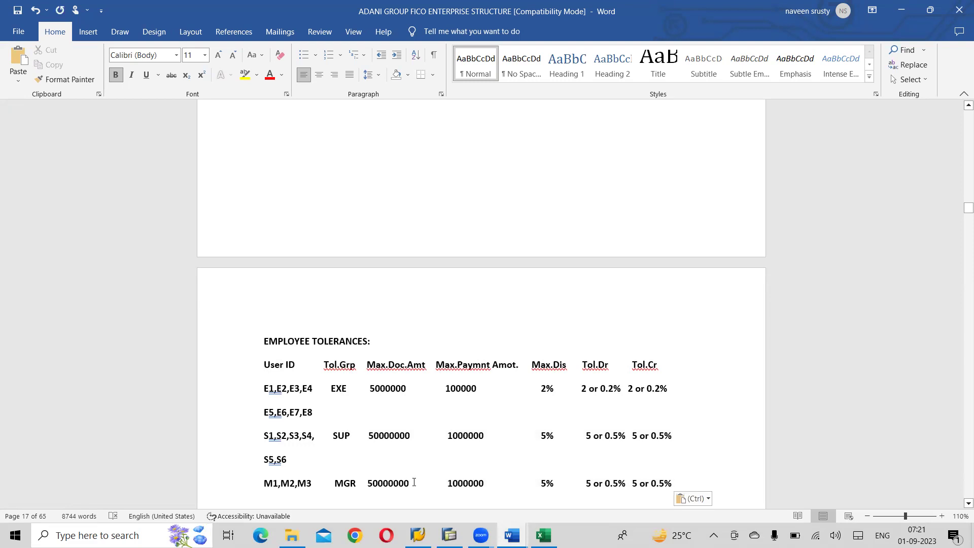
pyautogui.write('00')
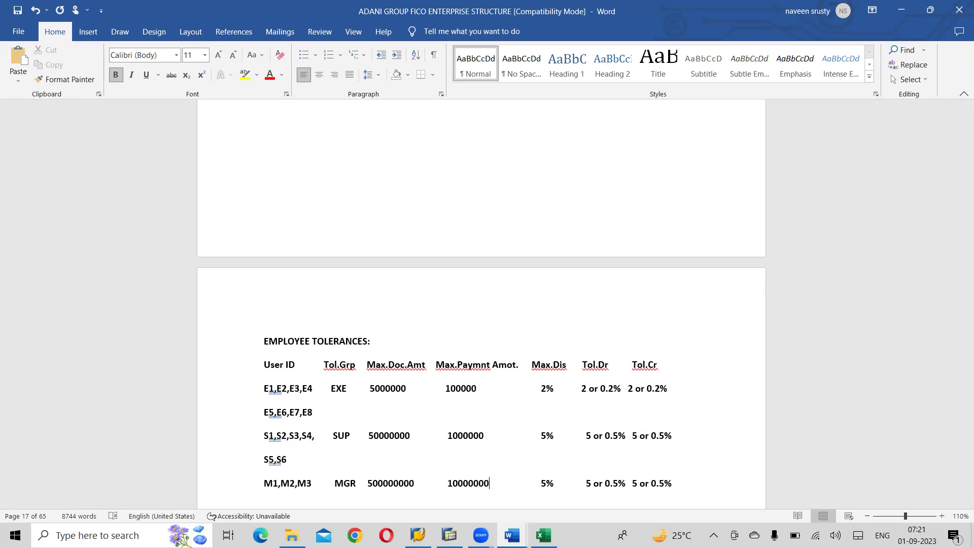
# Set the MGR group's maximum discount to 7%
pyautogui.press('Right')
pyautogui.press('Right')
pyautogui.press('Right')
pyautogui.press('BackSpace')
pyautogui.write('7')
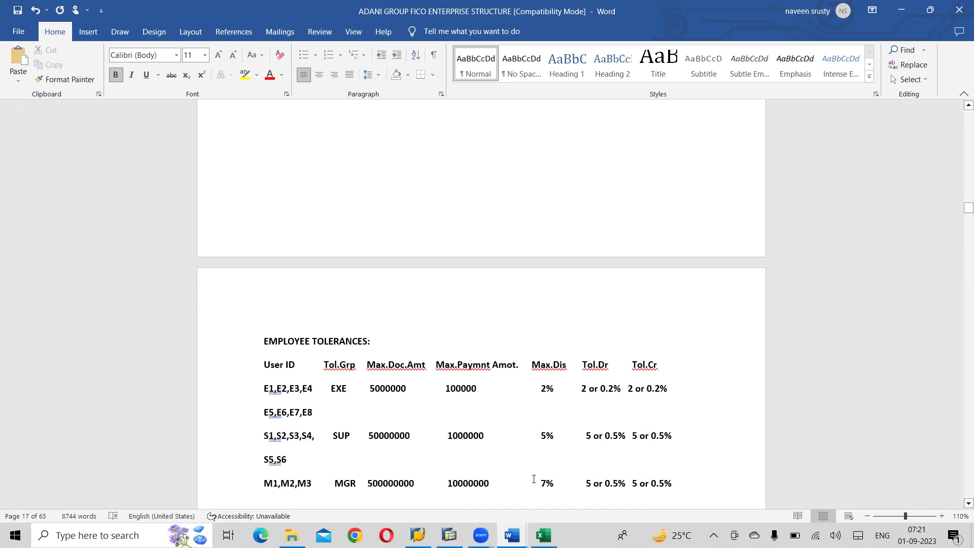
# Change the MGR group's debit tolerance in the Tol.Dr column to "7 or 0.7%"
pyautogui.click(590, 483)
pyautogui.press('BackSpace')
pyautogui.write('7')
pyautogui.click(615, 483)
pyautogui.press('BackSpace')
pyautogui.write('7')
# Change the MGR group's credit tolerance in the Tol.Cr column to "7 or 0.7%"
pyautogui.click(640, 484)
pyautogui.press('BackSpace')
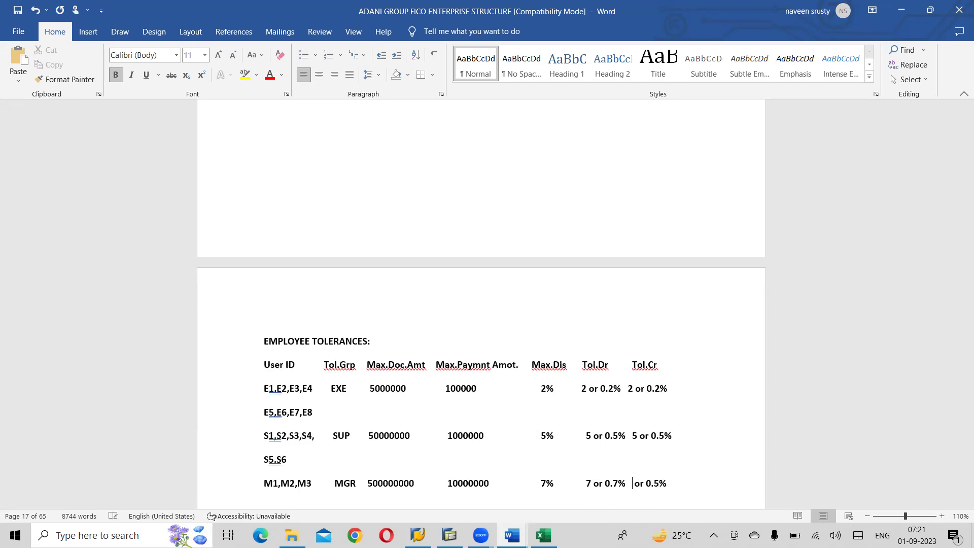
pyautogui.write('7')
pyautogui.press('Right')
pyautogui.press('Right')
pyautogui.press('Right')
pyautogui.press('Delete')
pyautogui.write('7')
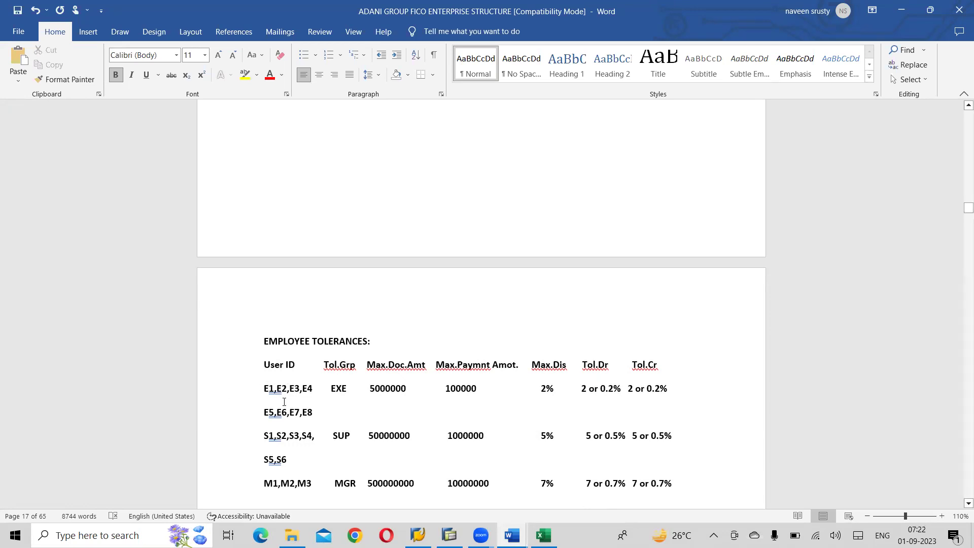
pyautogui.click(275, 459)
pyautogui.press('Return')
pyautogui.write('C1       ')
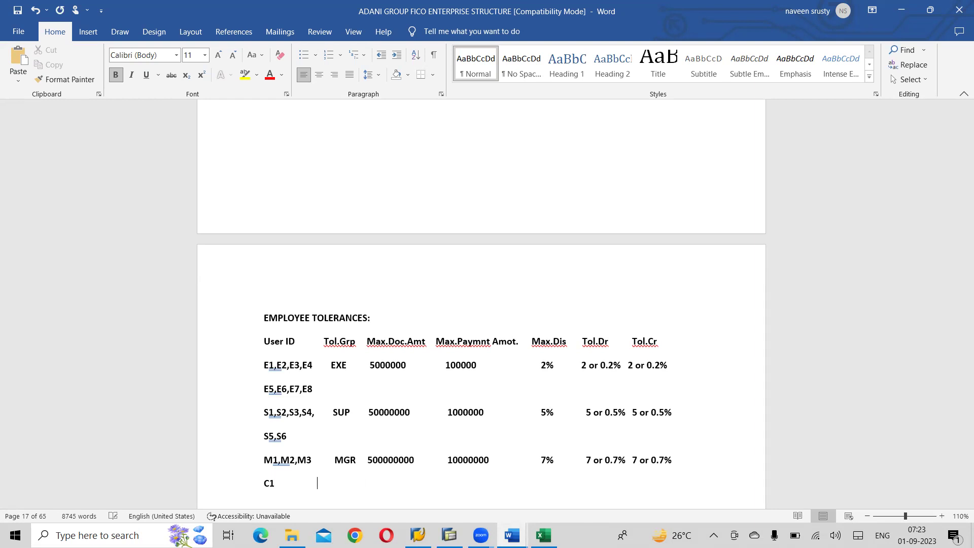
pyautogui.write(' CEO  999999999.99 ')
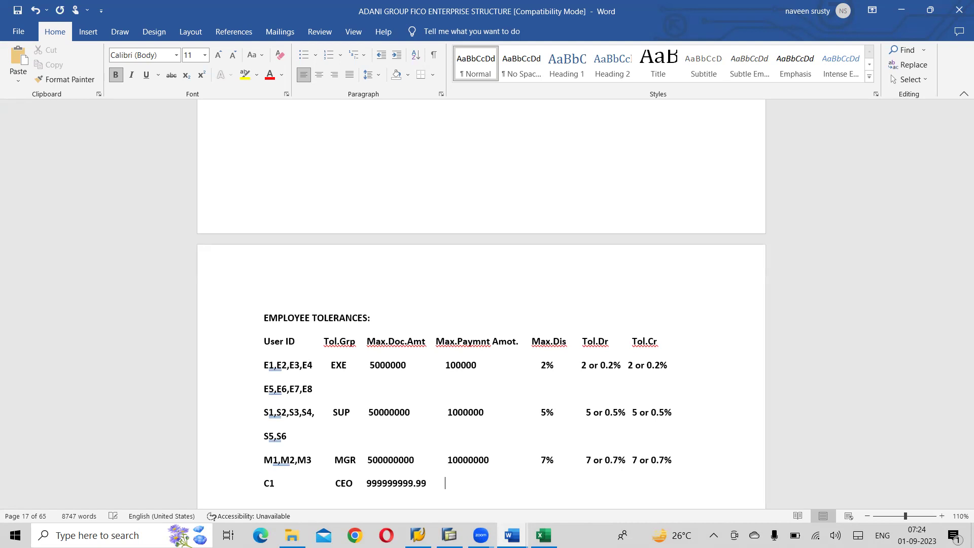
pyautogui.write('  9999999999               10%10')
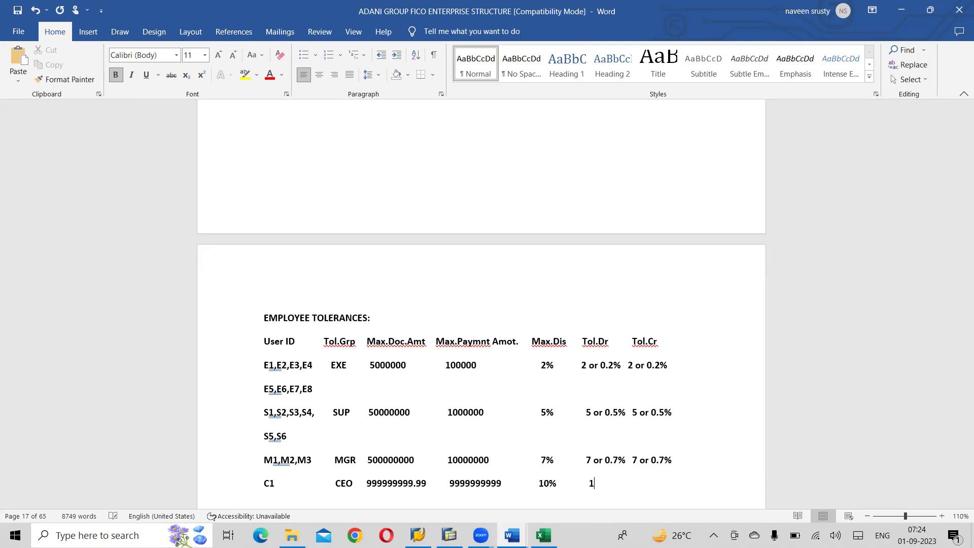
# Enter "10 or 1%" as the CEO group's debit tolerance in the Tol.Dr column
pyautogui.write(' or')
pyautogui.press('BackSpace')
pyautogui.press('BackSpace')
pyautogui.press('BackSpace')
pyautogui.write('or')
pyautogui.press('BackSpace')
pyautogui.press('BackSpace')
pyautogui.press('BackSpace')
pyautogui.press('BackSpace')
pyautogui.press('BackSpace')
pyautogui.write('10 or 1%')
pyautogui.press('Down')
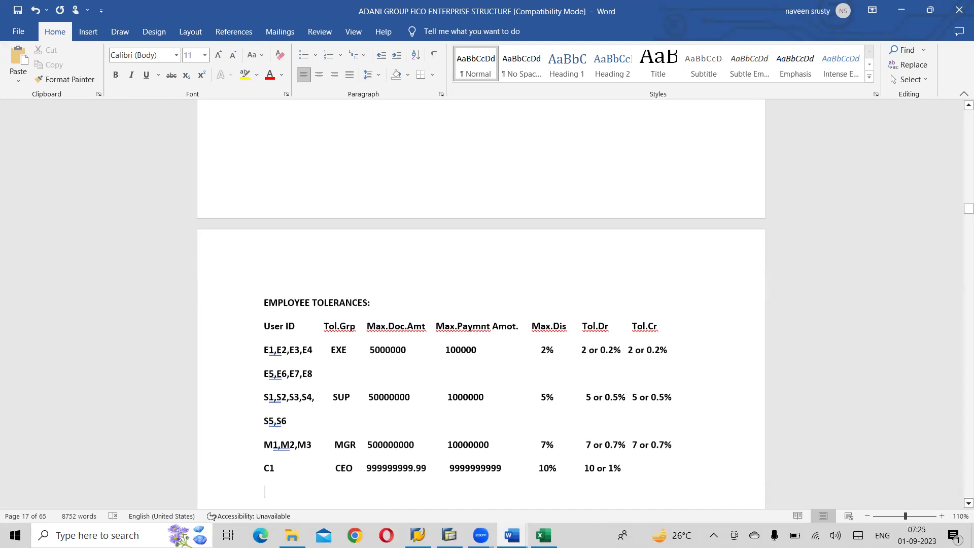
# Enter "10 or 1%" as the CEO group's credit tolerance in the Tol.Cr column and save the document
pyautogui.click(631, 464)
pyautogui.write('10')
pyautogui.moveTo(264, 465); pyautogui.dragTo(658, 474)
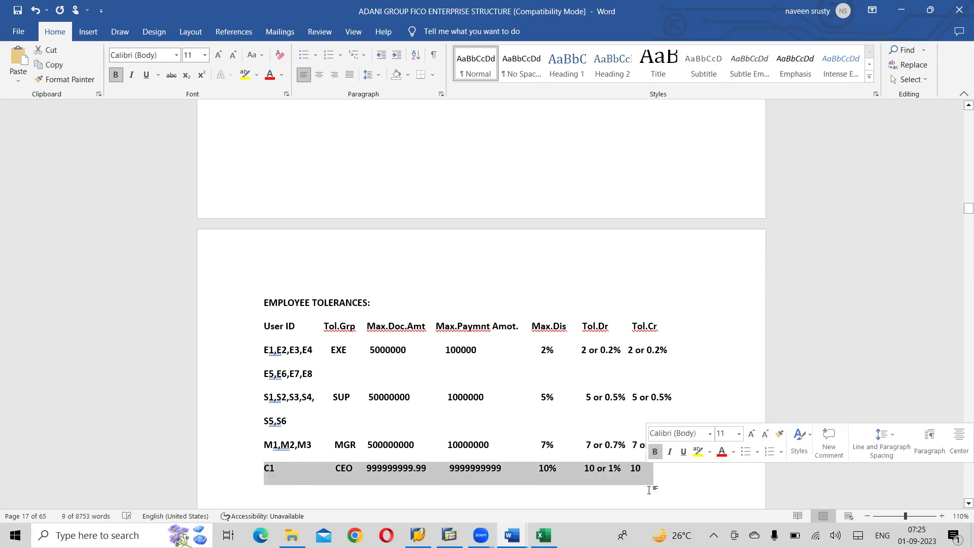
pyautogui.click(655, 478)
pyautogui.click(645, 467)
pyautogui.write('or')
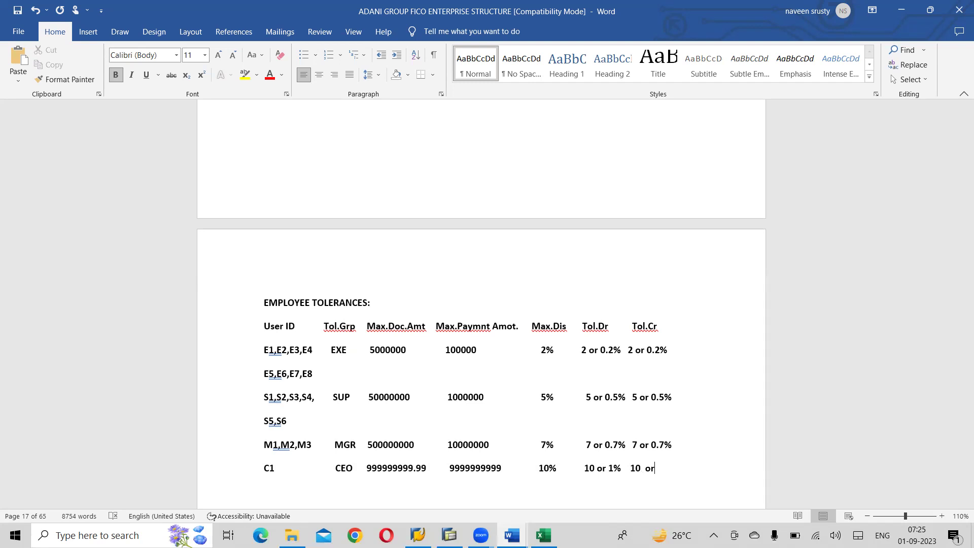
pyautogui.write(' 1%')
pyautogui.hotkey('ctrl', 's')
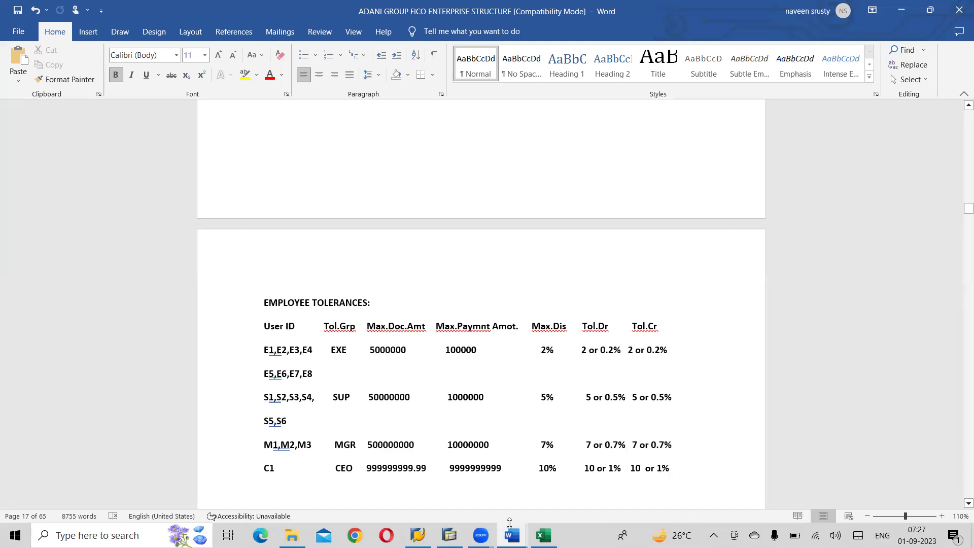
# Switch to the SAP FI CO on S4 HANA material notes and read the configuration paths in section 6, Tolerance Group
pyautogui.moveTo(512, 535)
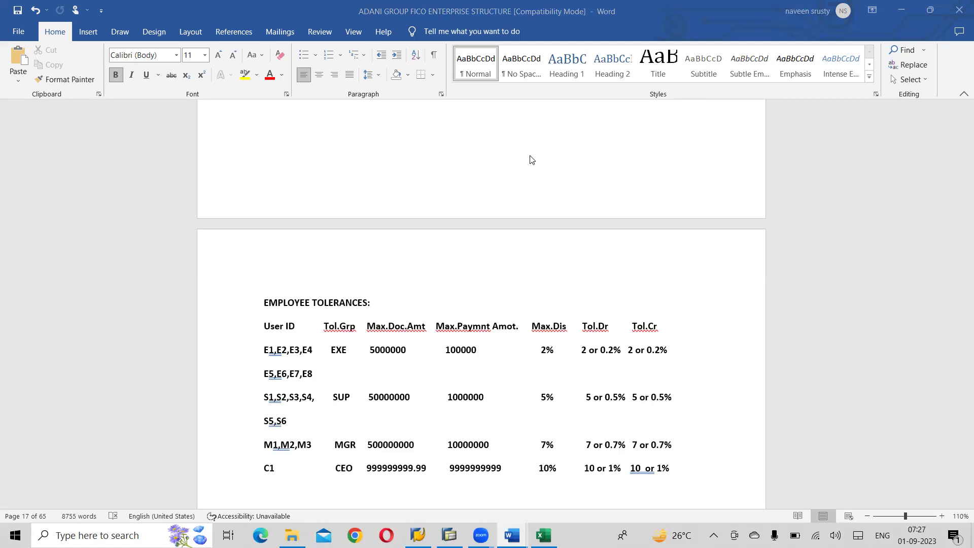
pyautogui.hotkey('alt', 'Tab')
pyautogui.hotkey('alt', 'Tab')
pyautogui.hotkey('alt', 'Tab')
pyautogui.hotkey('alt', 'Tab')
pyautogui.hotkey('alt', 'Tab')
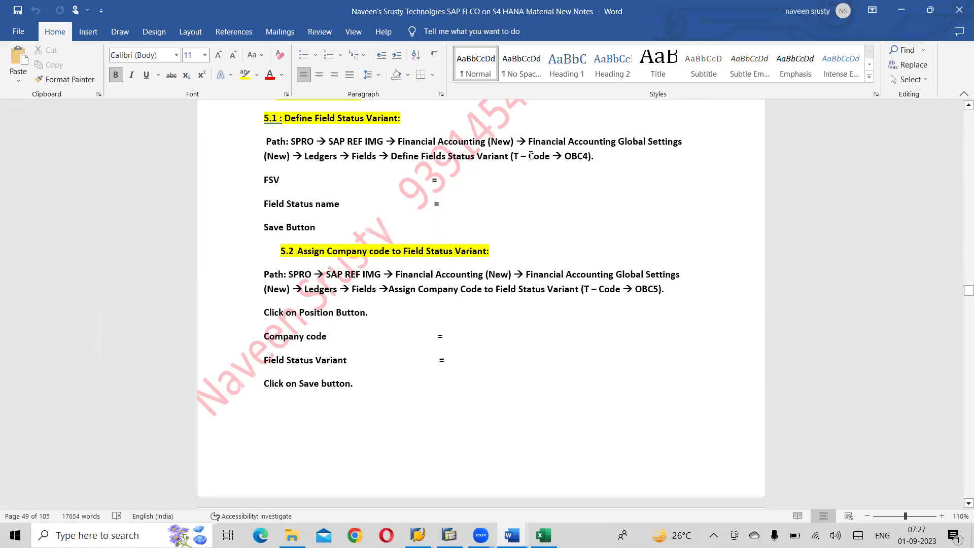
pyautogui.scroll(-8, 531, 155)
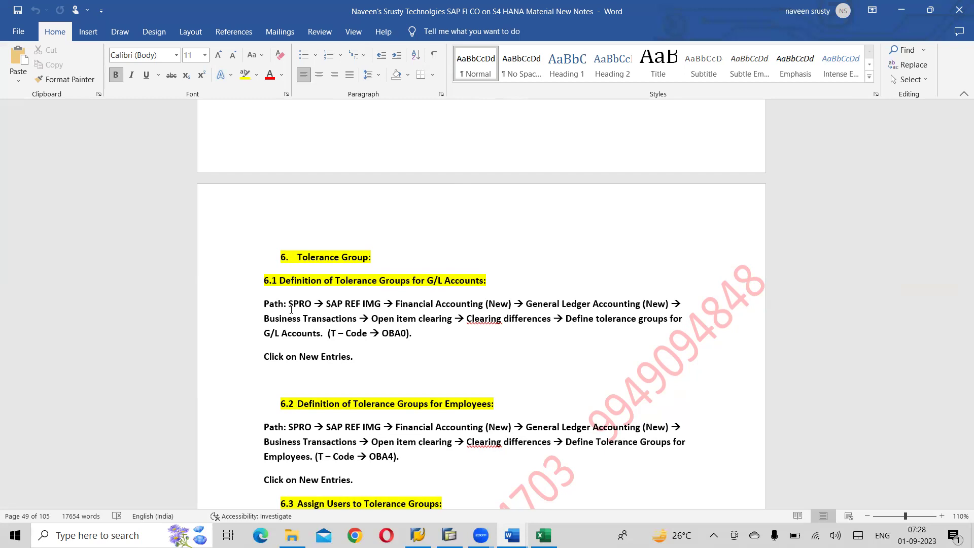
pyautogui.scroll(-3, 291, 310)
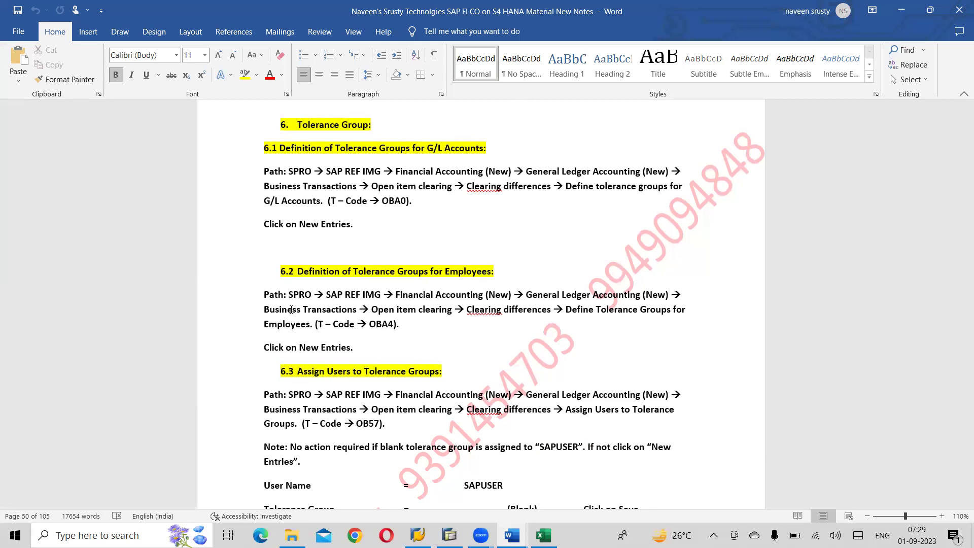
# Switch to SAP and open the SAP Reference IMG through transaction SPRO
pyautogui.hotkey('alt', 'Tab')
pyautogui.hotkey('alt', 'Tab')
pyautogui.hotkey('alt', 'Tab')
pyautogui.hotkey('alt', 'Tab')
pyautogui.hotkey('alt', 'Tab')
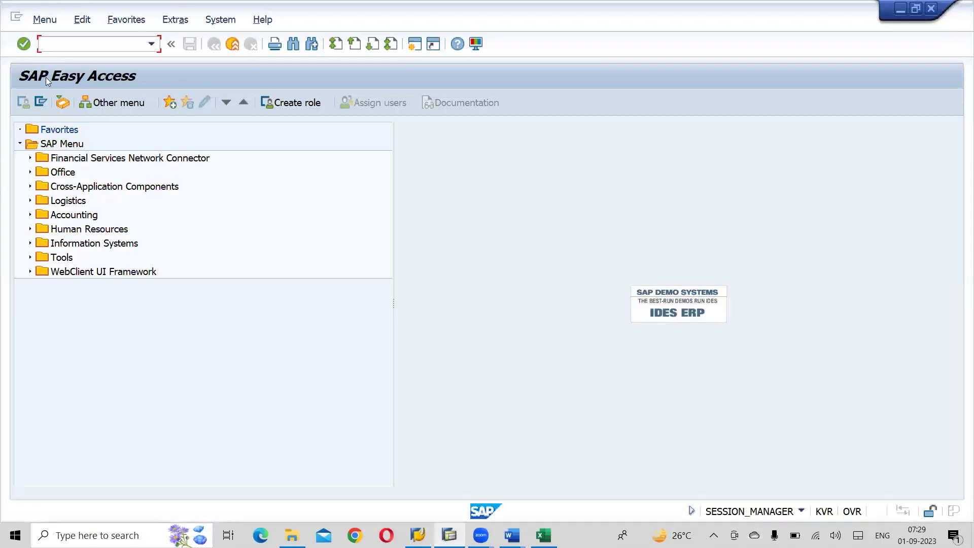
pyautogui.write('spro')
pyautogui.press('Return')
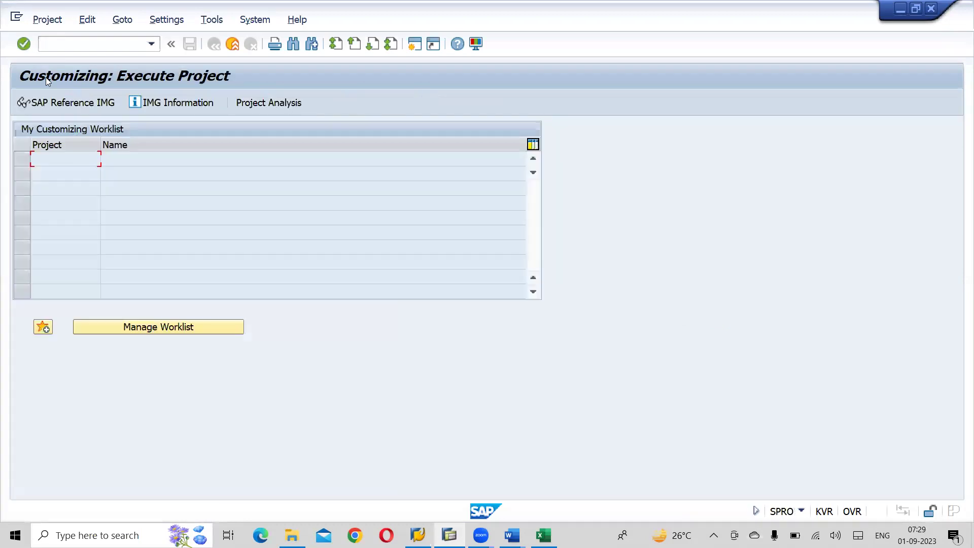
pyautogui.click(79, 105)
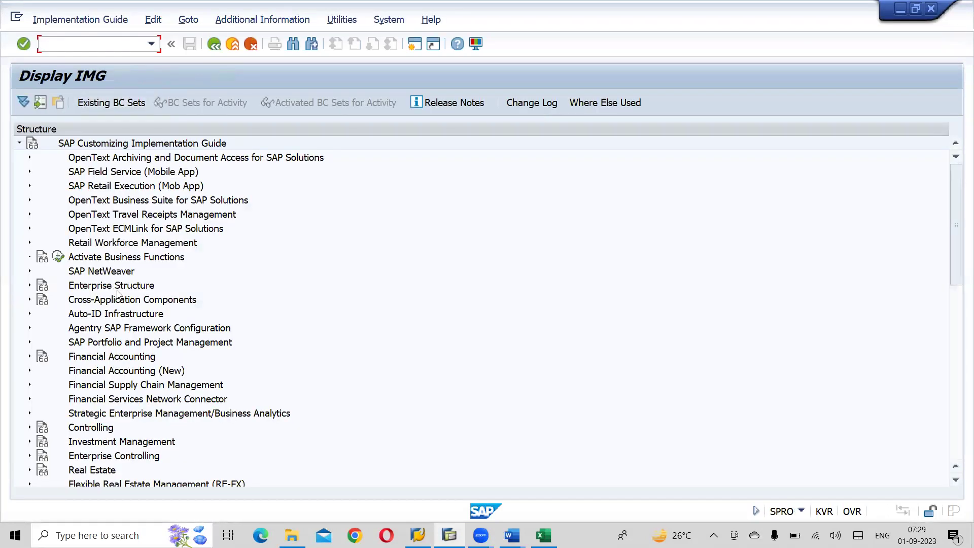
# Expand Financial Accounting (New), General Ledger Accounting (New), Business Transactions, Open Item Clearing and Clearing Differences in the IMG structure
pyautogui.click(29, 370)
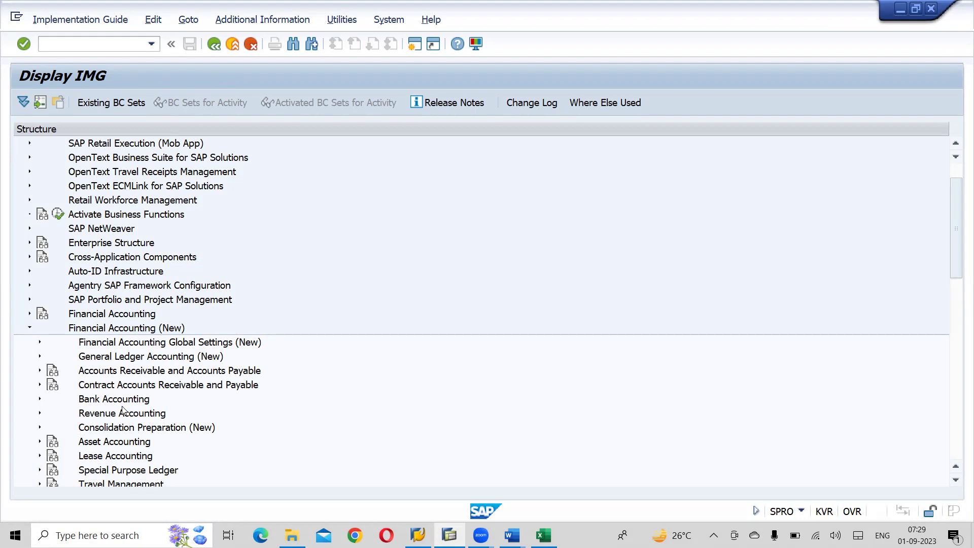
pyautogui.click(40, 357)
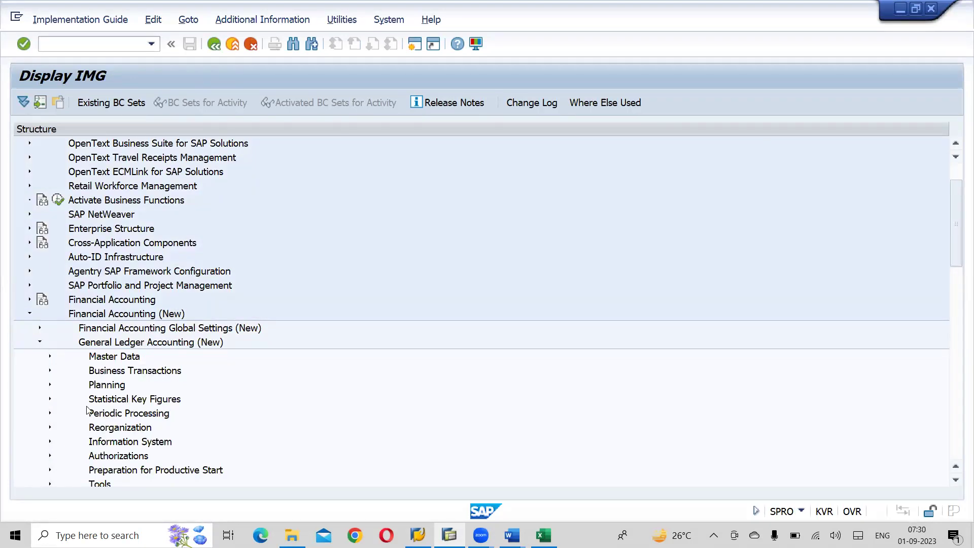
pyautogui.click(131, 370)
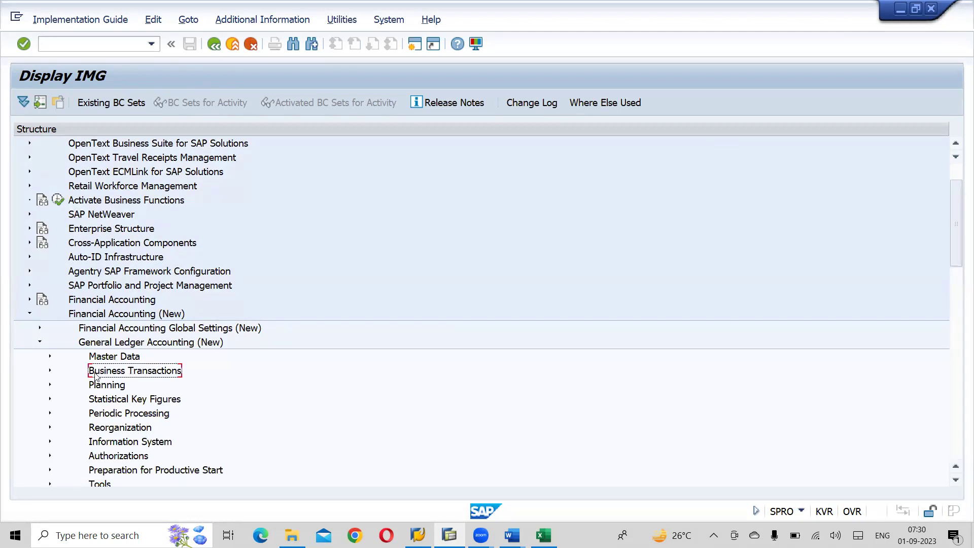
pyautogui.click(50, 371)
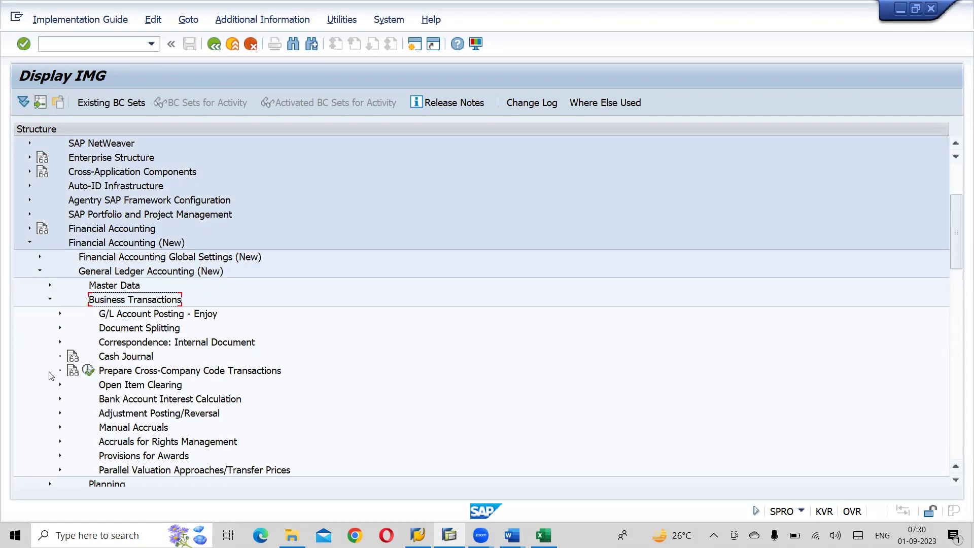
pyautogui.click(162, 387)
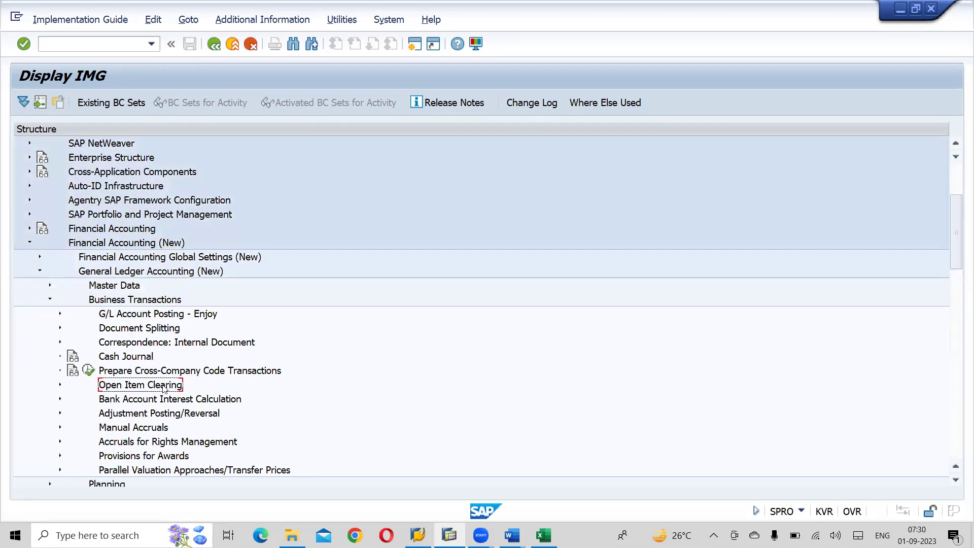
pyautogui.click(60, 386)
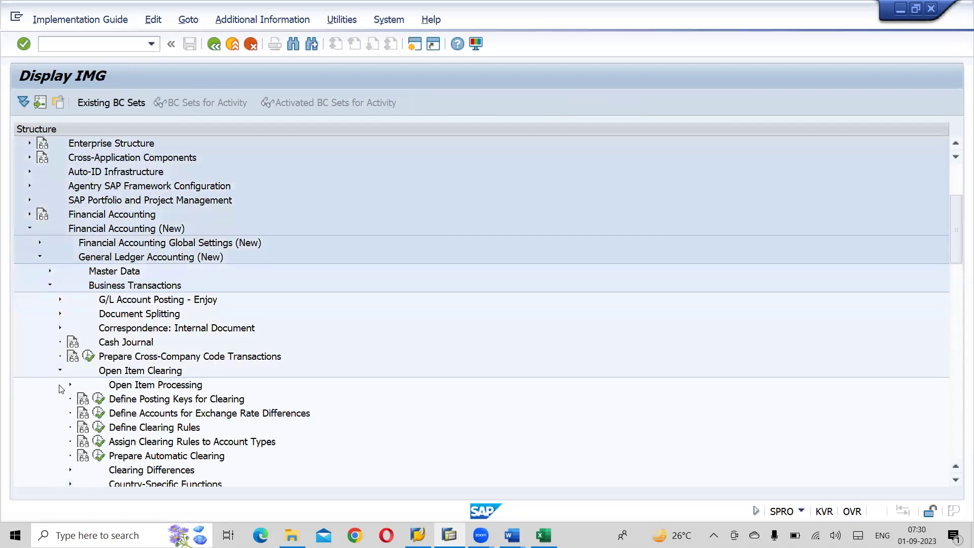
pyautogui.scroll(-3, 60, 389)
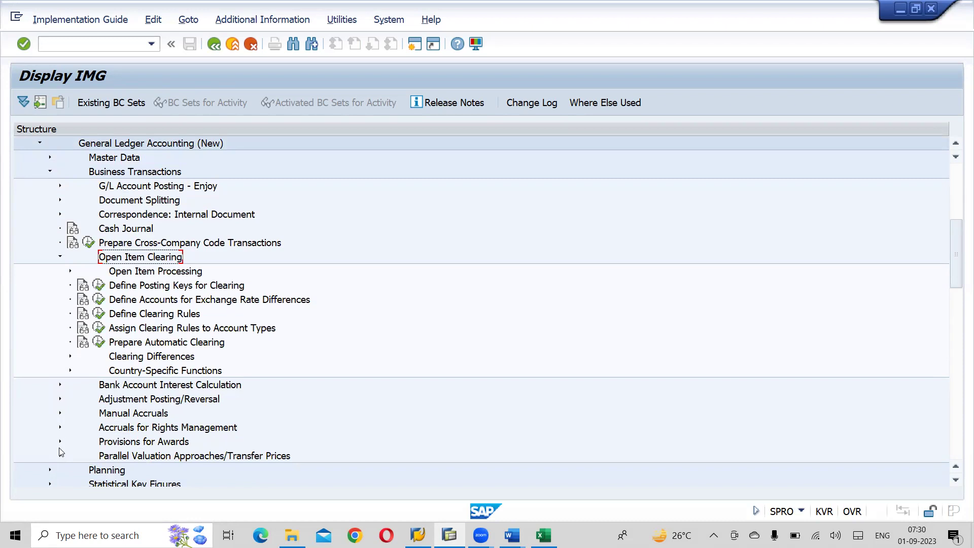
pyautogui.click(151, 358)
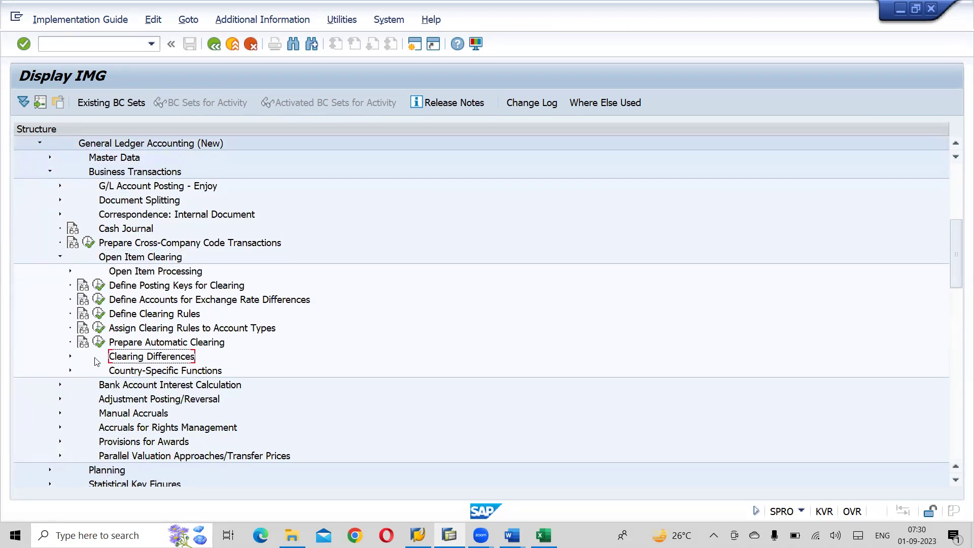
pyautogui.click(70, 357)
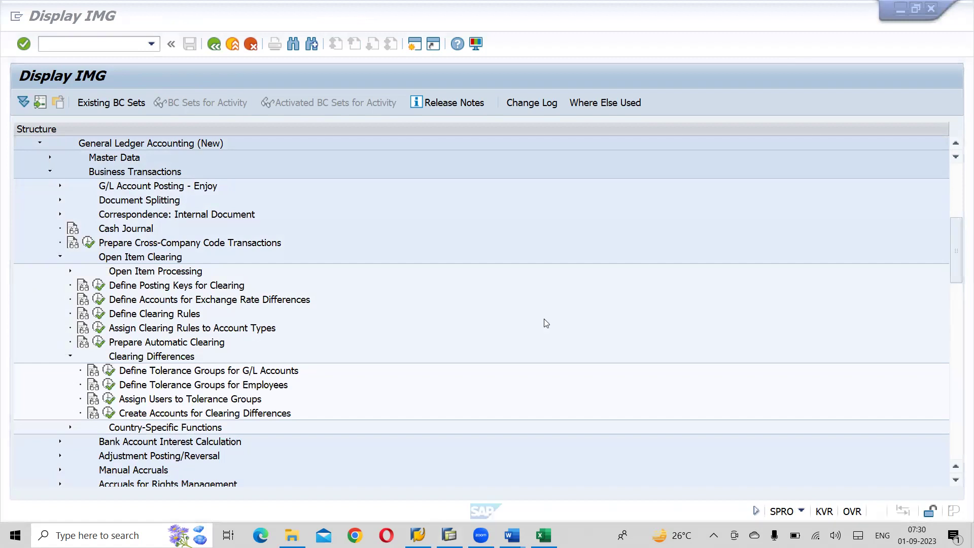
pyautogui.click(516, 268)
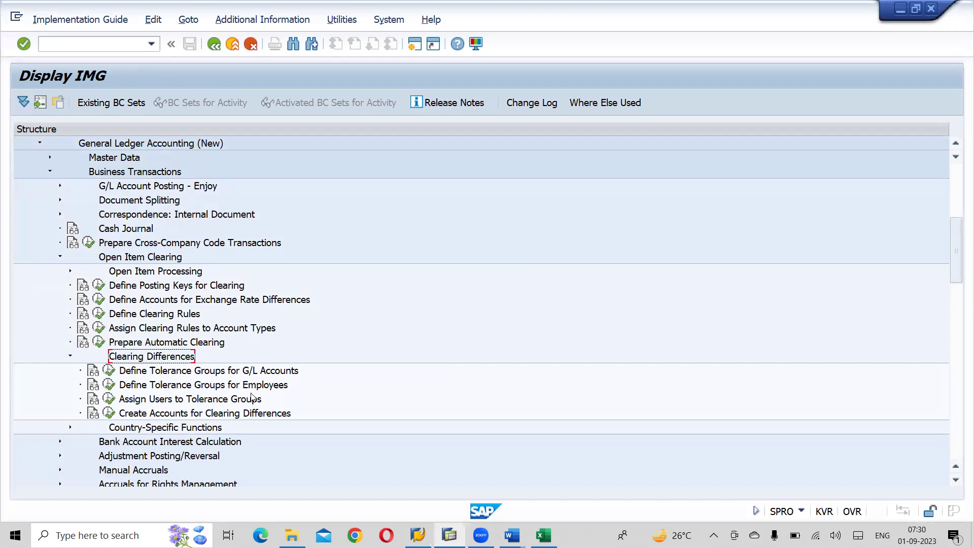
# Display the IMG activity keys beside the structure and widen the Additional information column to fit them
pyautogui.click(202, 371)
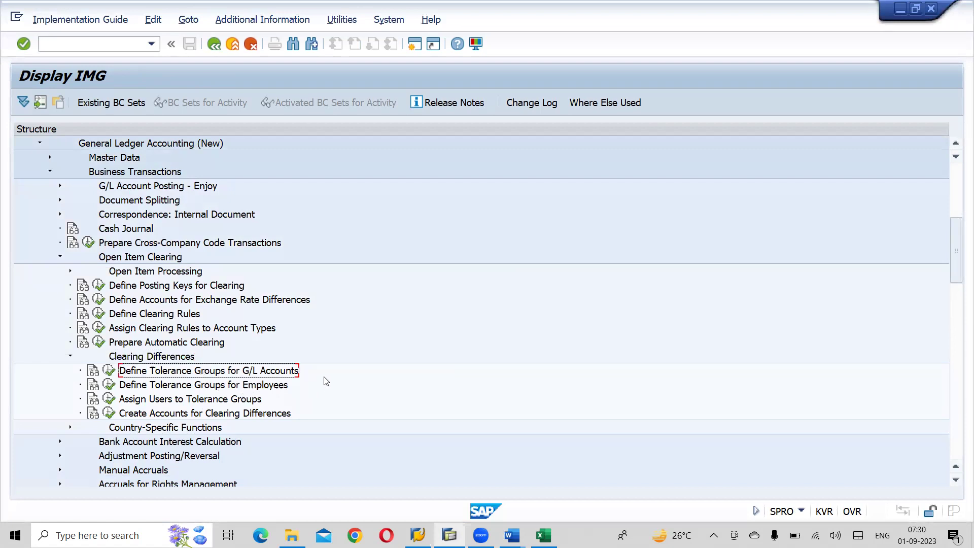
pyautogui.click(274, 21)
pyautogui.moveTo(349, 38)
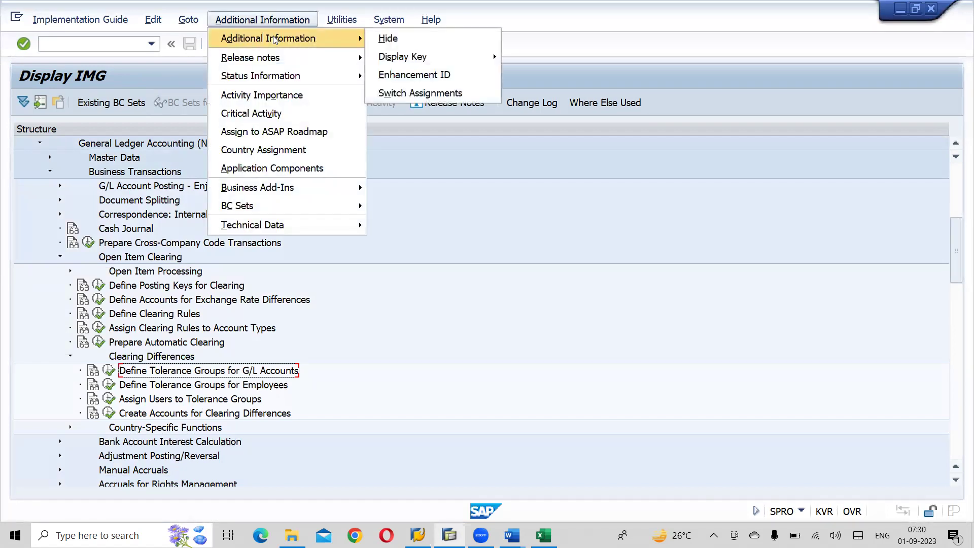
pyautogui.moveTo(384, 57)
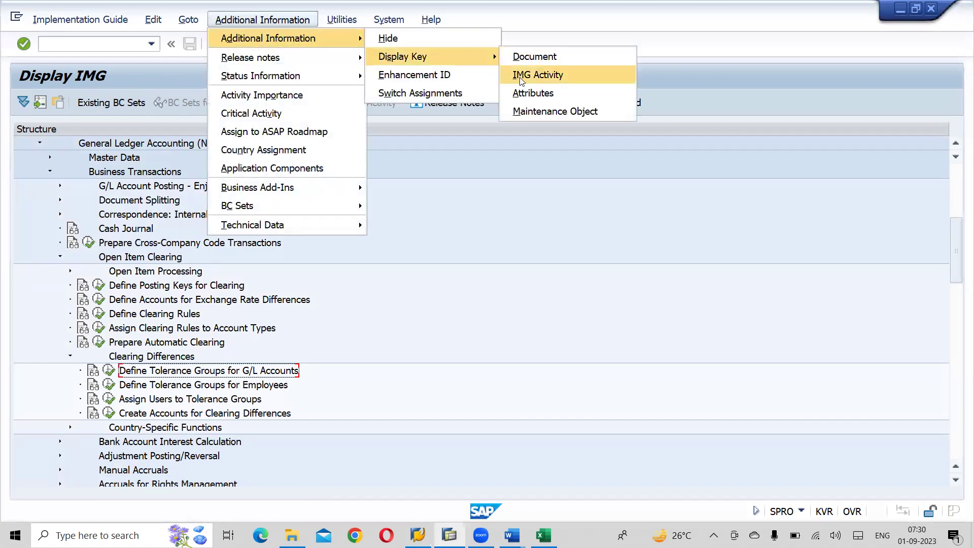
pyautogui.click(519, 75)
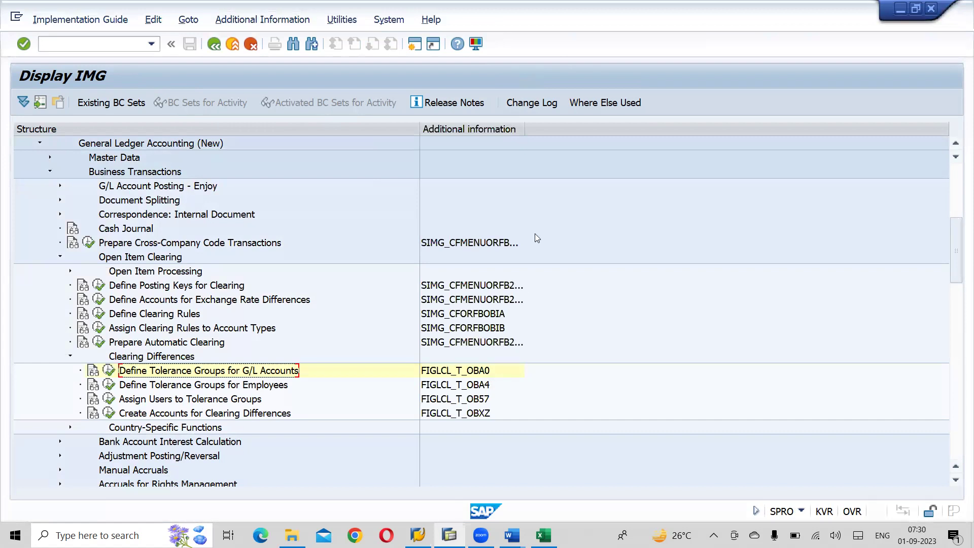
pyautogui.moveTo(525, 128); pyautogui.dragTo(545, 129)
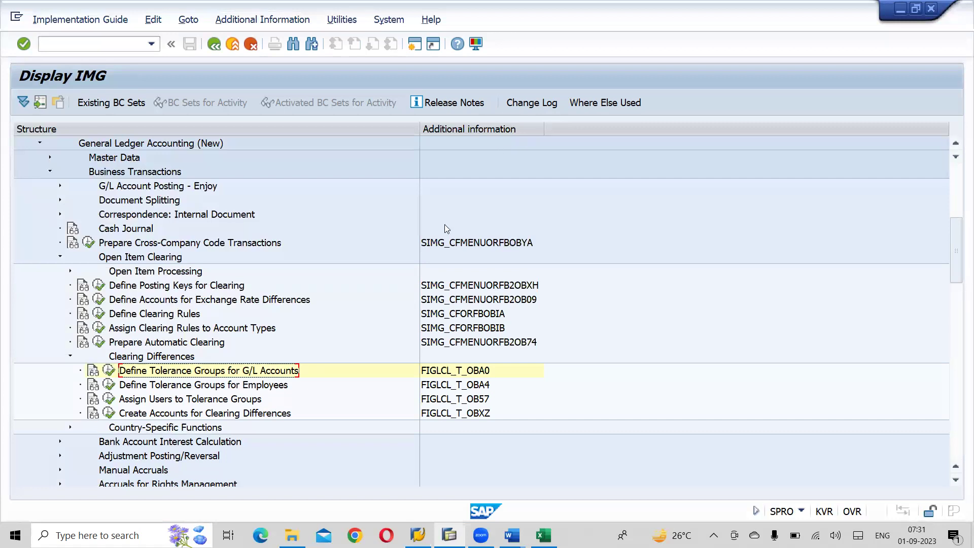
# Open Define Tolerance Groups for G/L Accounts and start a new entry for company code AI01
pyautogui.click(108, 370)
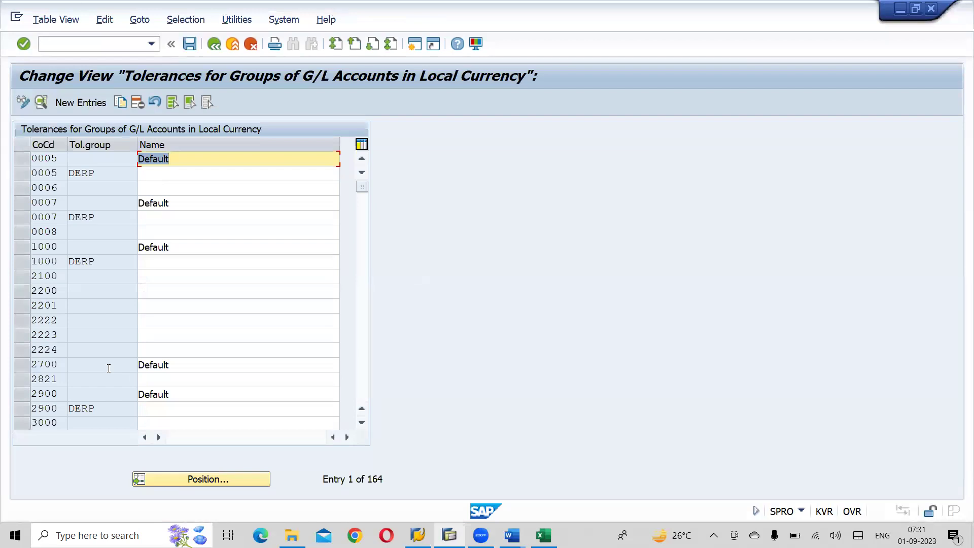
pyautogui.click(81, 104)
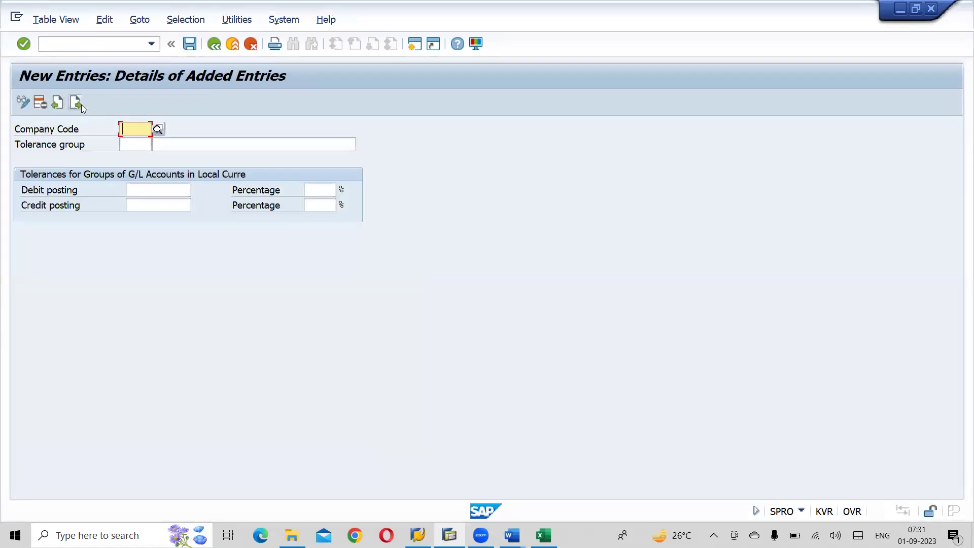
pyautogui.write('A')
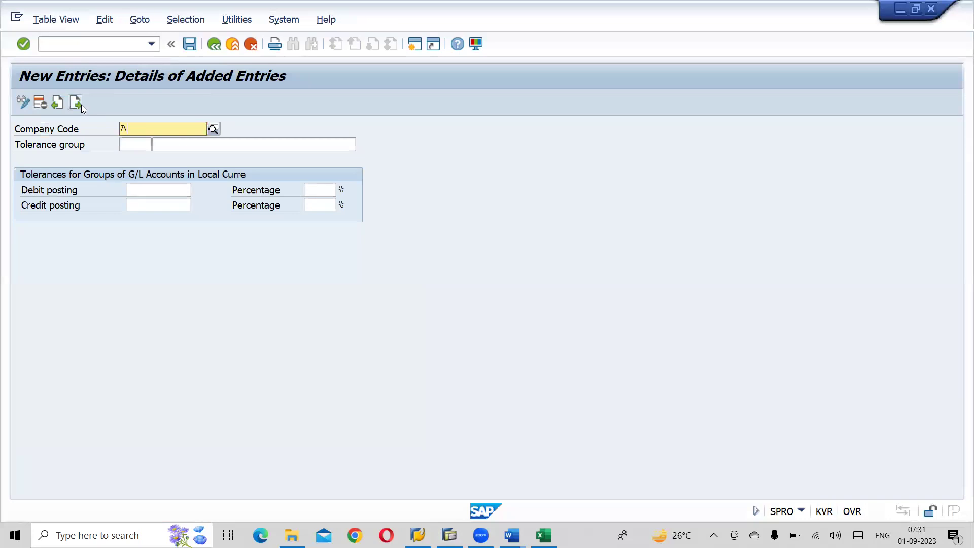
pyautogui.write('I01')
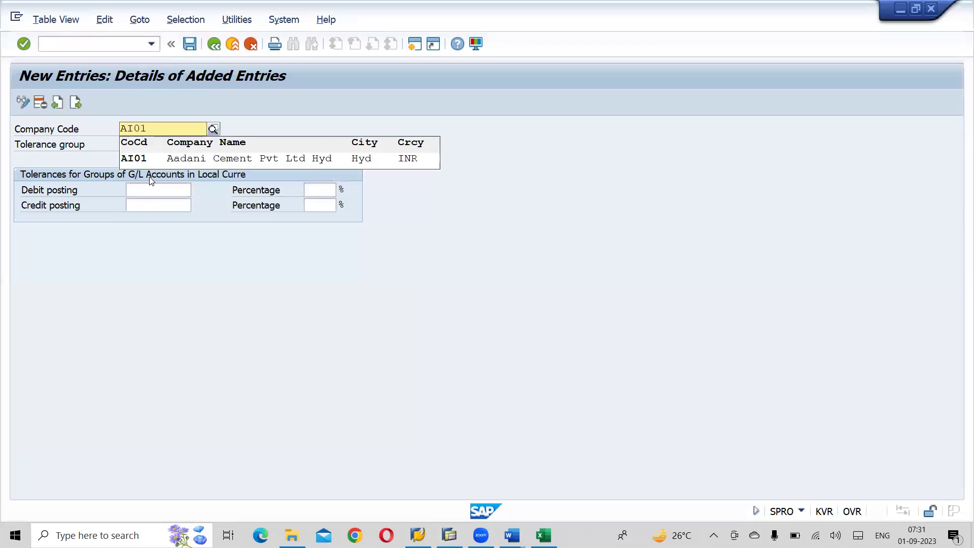
pyautogui.click(165, 160)
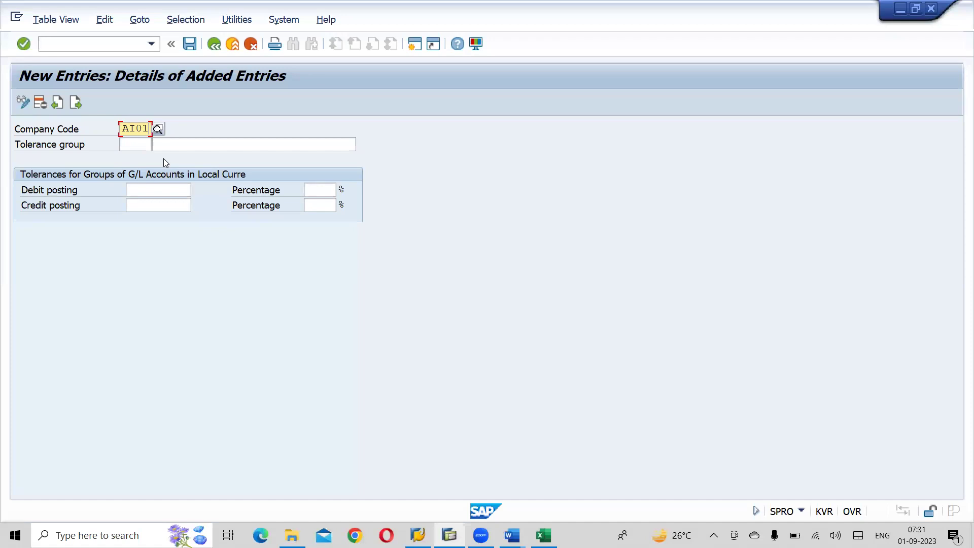
pyautogui.click(136, 144)
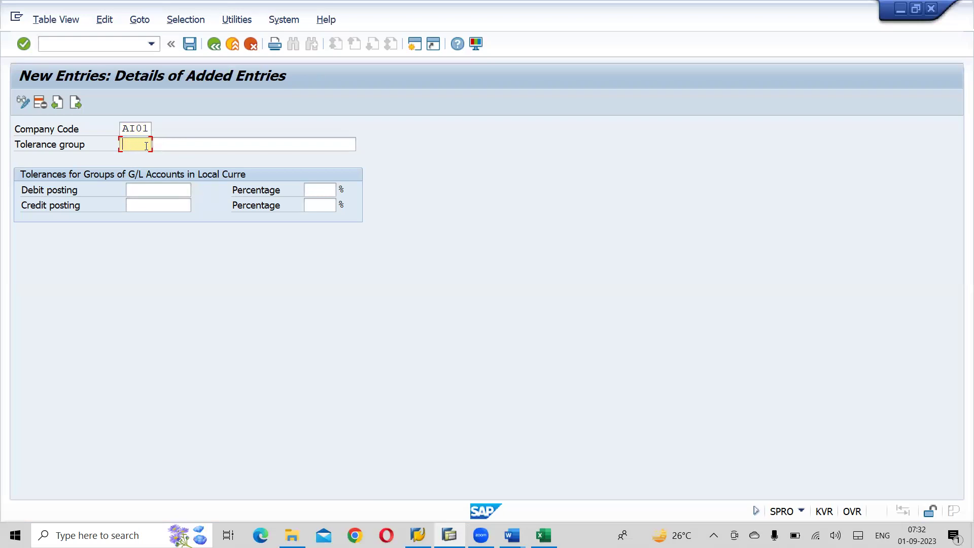
# Compare the EMPLOYEE TOLERANCES table in the ADANI GROUP FICO ENTERPRISE STRUCTURE Word document with the tolerance fields of the SAP entry
pyautogui.hotkey('alt', 'Tab')
pyautogui.hotkey('alt', 'Tab')
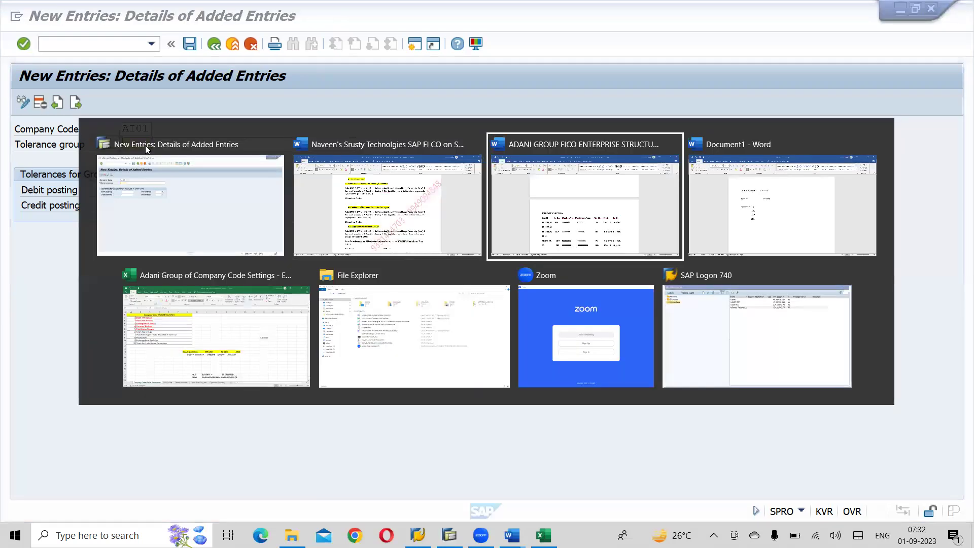
pyautogui.hotkey('alt', 'Tab')
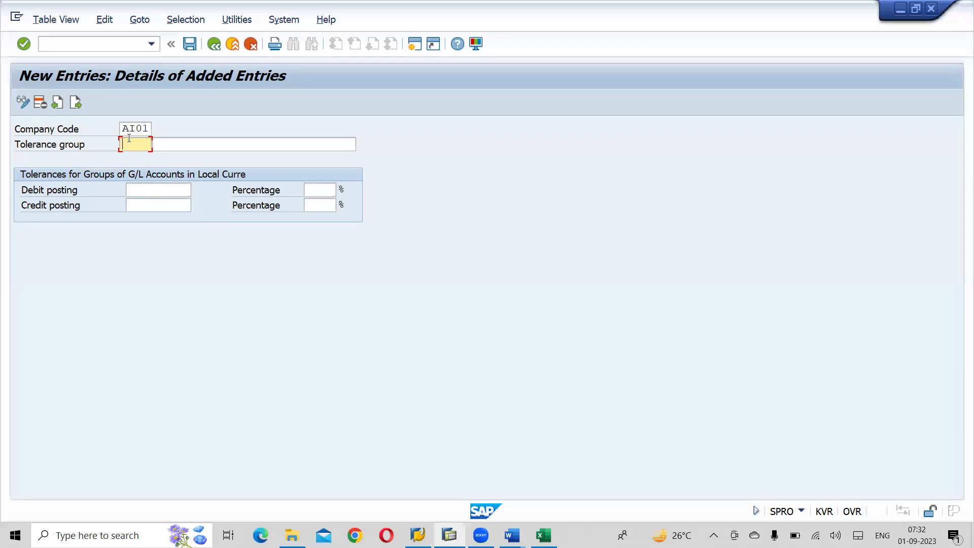
pyautogui.hotkey('alt', 'Tab')
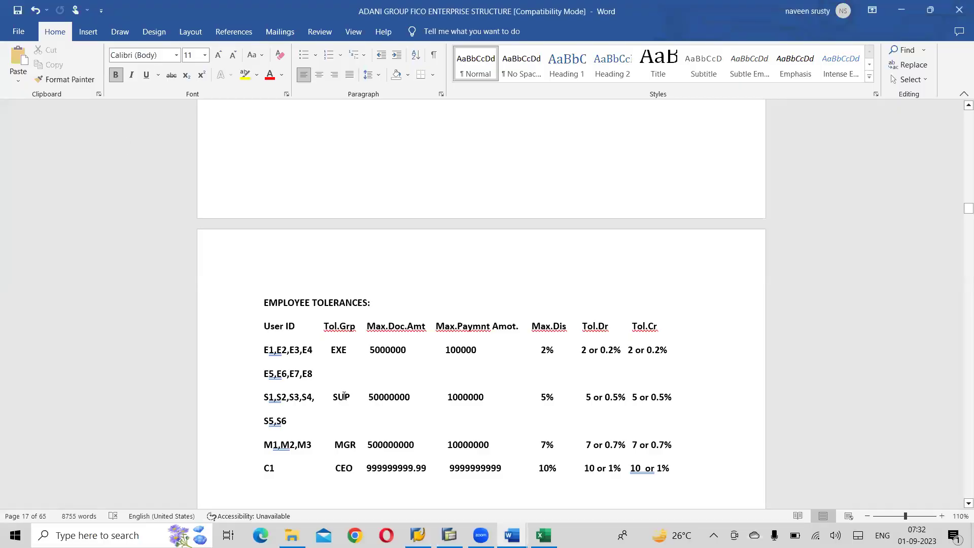
pyautogui.hotkey('alt', 'Tab')
pyautogui.click(142, 146)
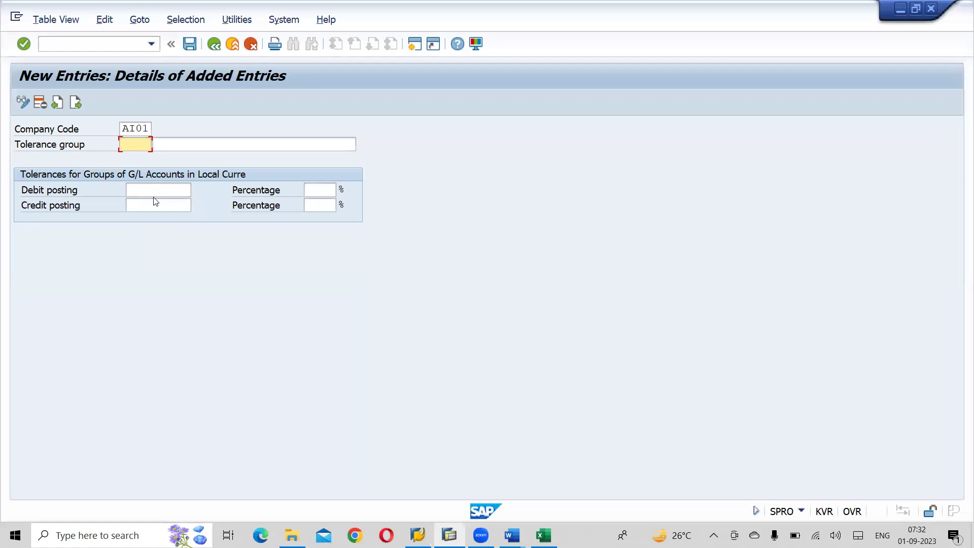
pyautogui.hotkey('alt', 'Tab')
pyautogui.hotkey('alt', 'Tab')
pyautogui.hotkey('alt', 'Tab')
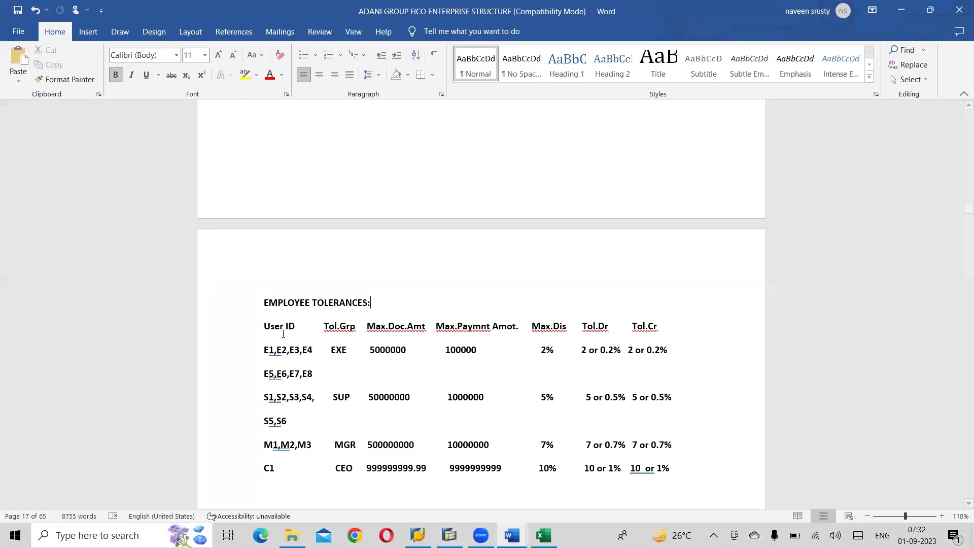
pyautogui.hotkey('alt', 'Tab')
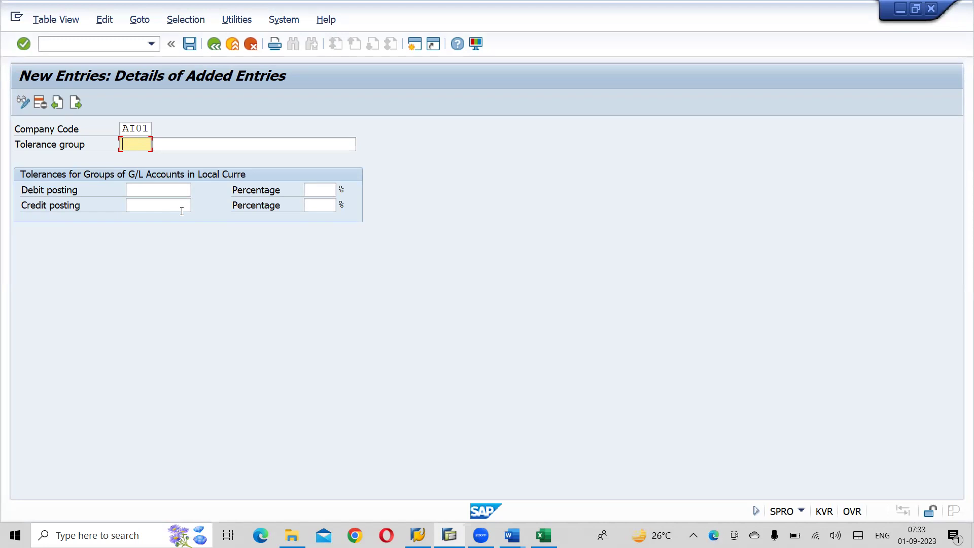
# Review the Word document's 10 or 1% payment difference example and its Payment Entry against the debit and credit tolerance fields in SAP
pyautogui.hotkey('alt', 'Tab')
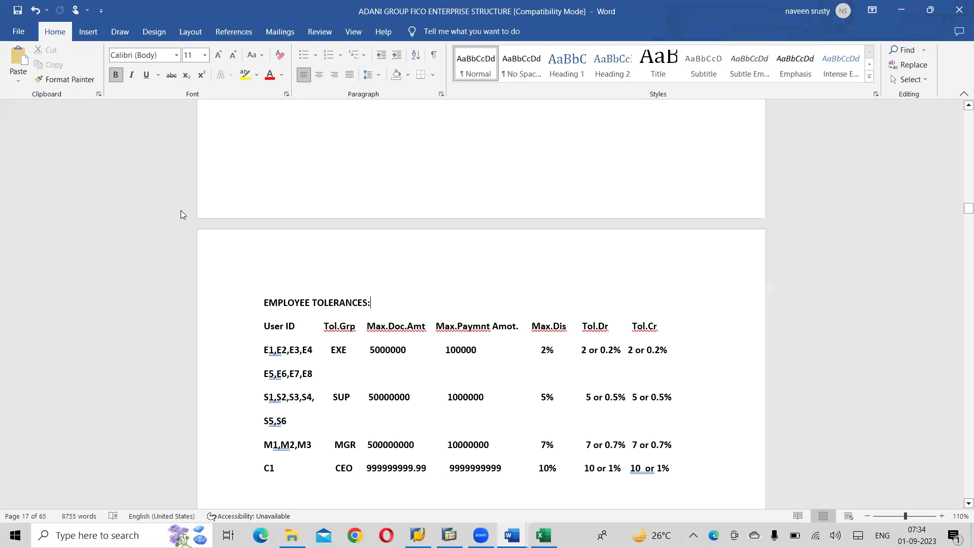
pyautogui.scroll(5, 181, 210)
pyautogui.scroll(4, 181, 210)
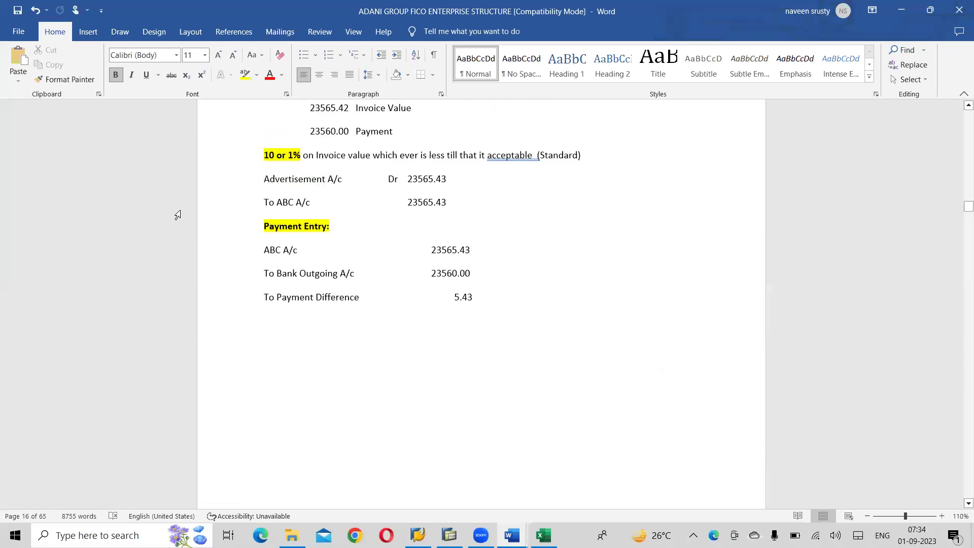
pyautogui.hotkey('alt', 'Tab')
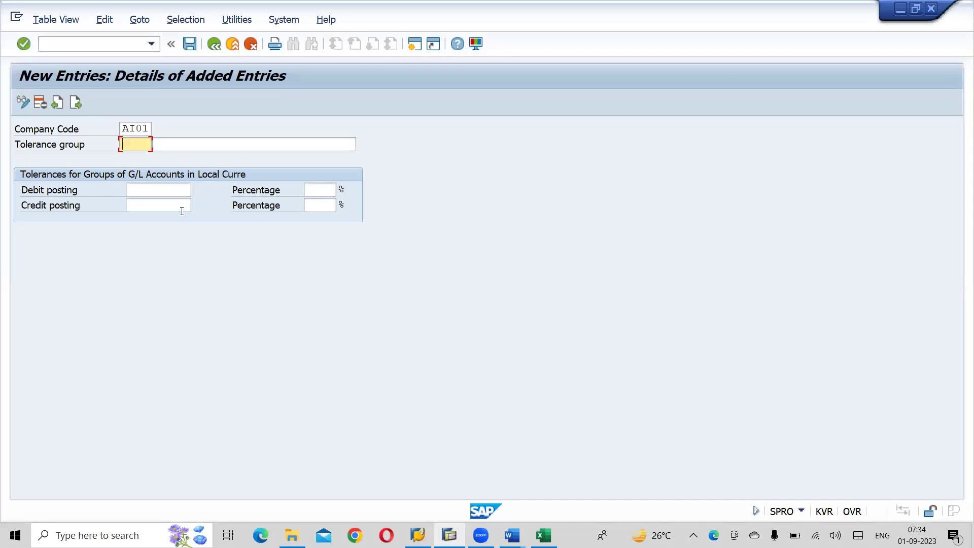
pyautogui.hotkey('alt', 'Tab')
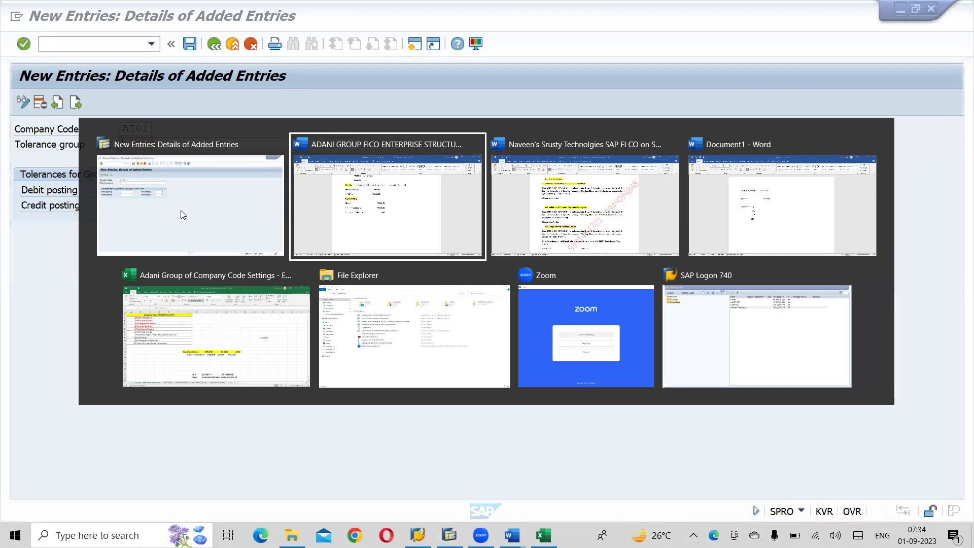
pyautogui.click(181, 210)
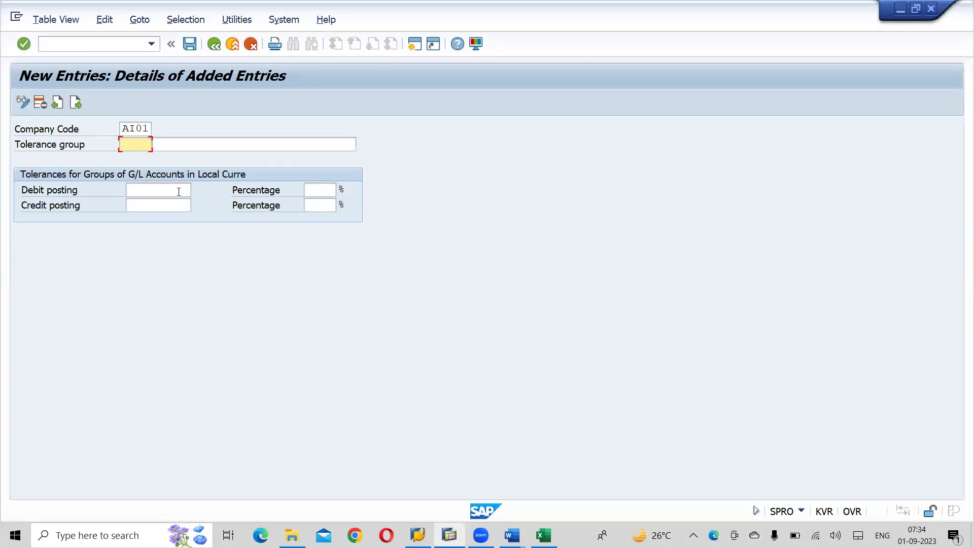
pyautogui.hotkey('alt', 'Tab')
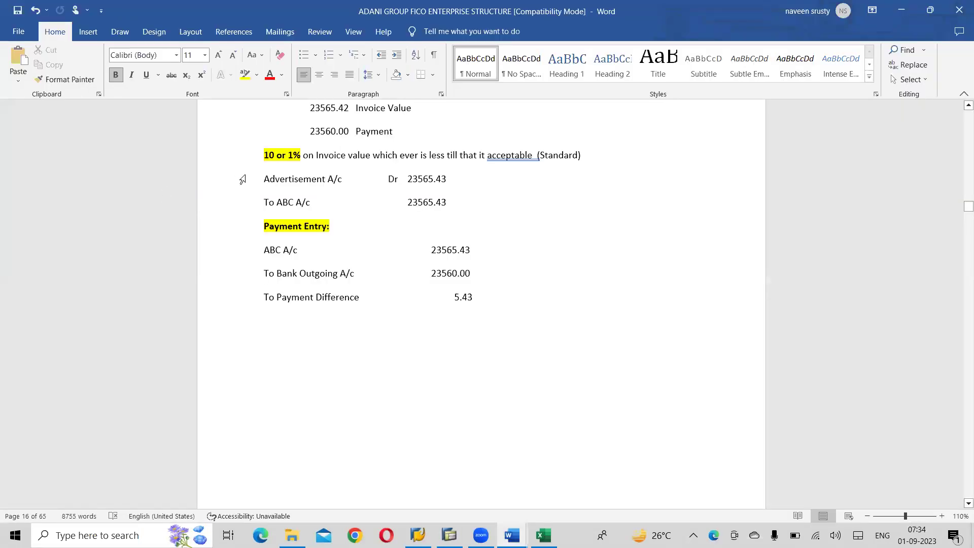
pyautogui.scroll(-1, 262, 181)
pyautogui.doubleClick(295, 180)
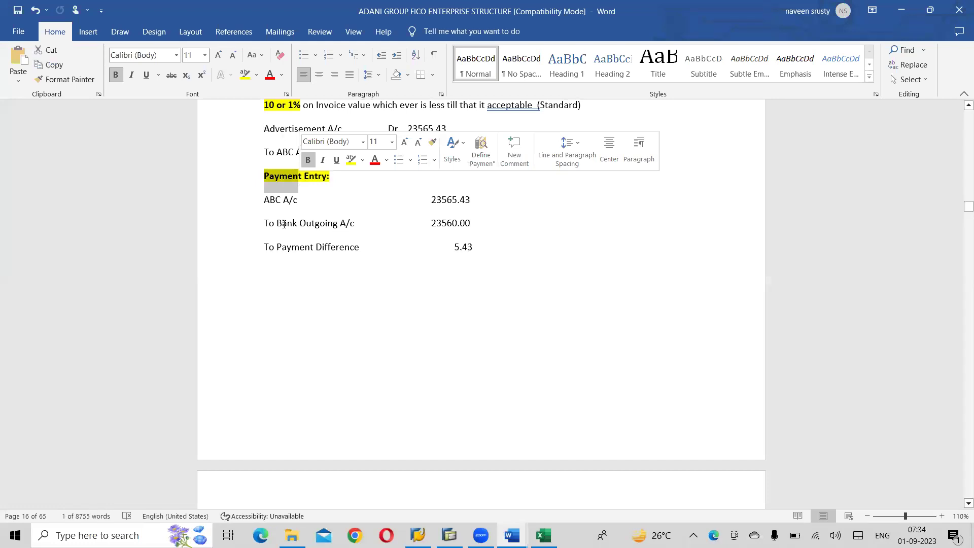
pyautogui.moveTo(264, 200); pyautogui.dragTo(474, 198)
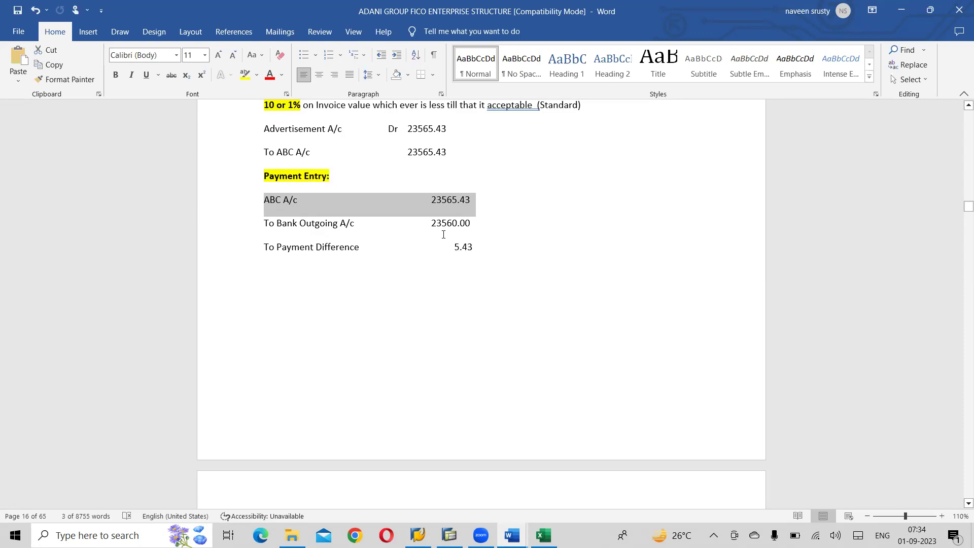
pyautogui.hotkey('alt', 'Tab')
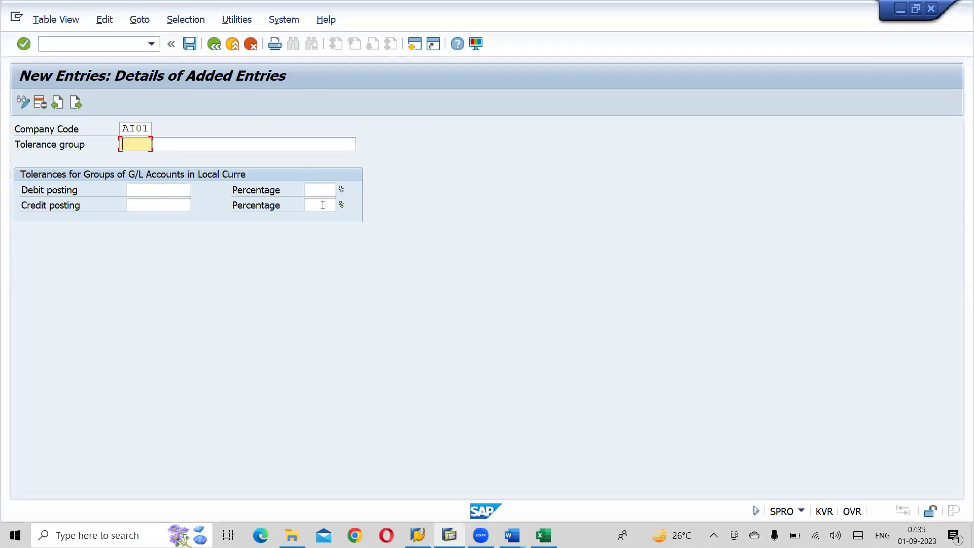
pyautogui.hotkey('alt', 'Tab')
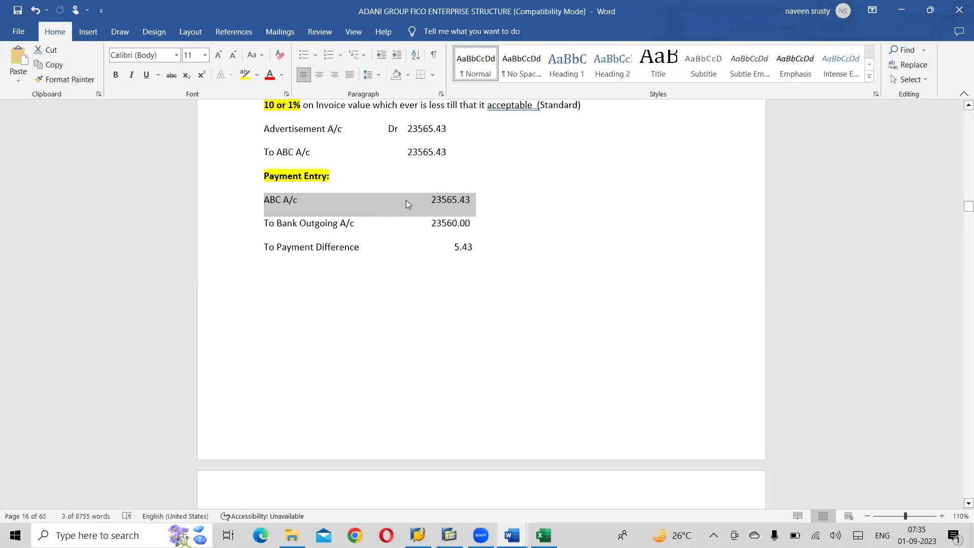
pyautogui.hotkey('alt', 'Tab')
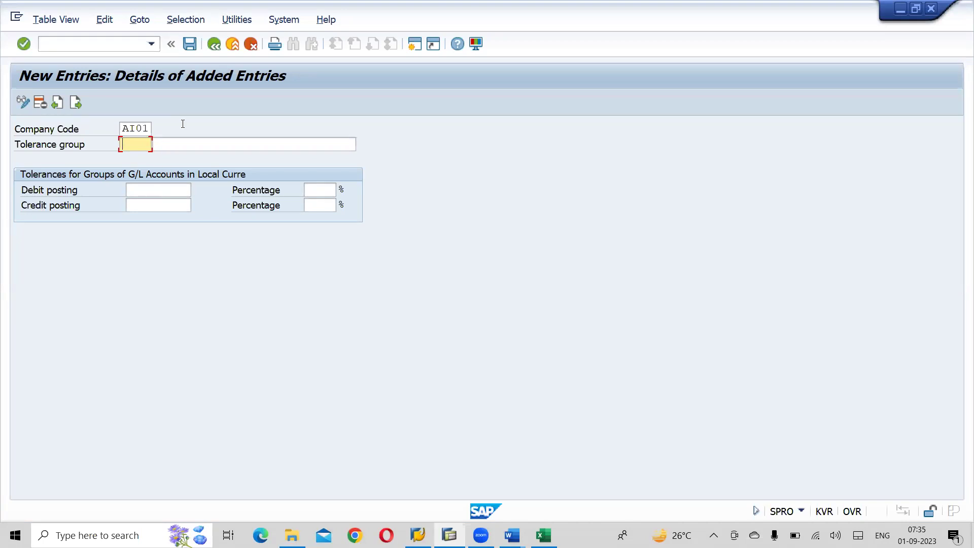
# Leave the tolerance group key blank and describe the new entry as "Aadani Tolerance Group AI01"
pyautogui.click(173, 190)
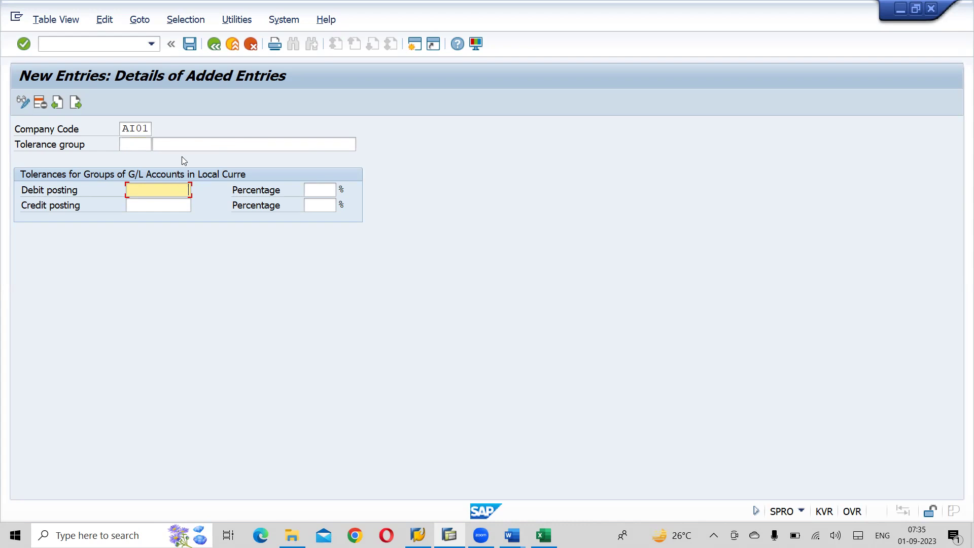
pyautogui.click(187, 144)
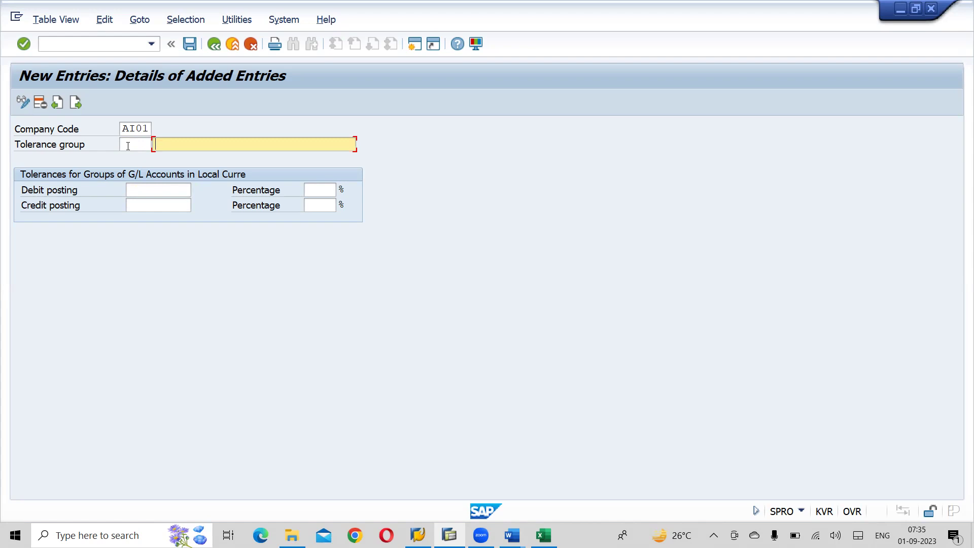
pyautogui.write('Aadani Tolerance g')
pyautogui.press('BackSpace')
pyautogui.write('Group ')
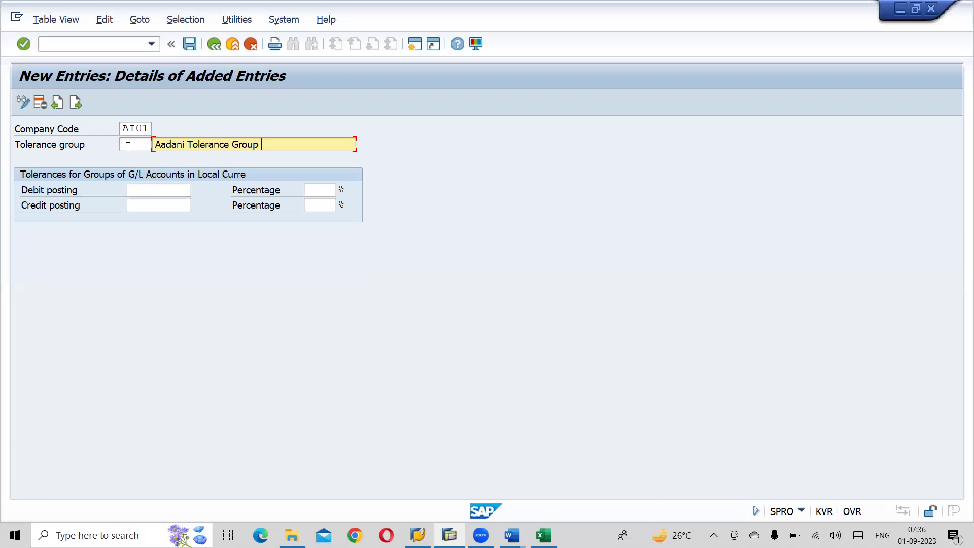
pyautogui.write('for A')
pyautogui.write('I0')
pyautogui.press('BackSpace')
pyautogui.press('BackSpace')
pyautogui.press('BackSpace')
pyautogui.press('BackSpace')
pyautogui.press('BackSpace')
pyautogui.press('BackSpace')
pyautogui.press('BackSpace')
pyautogui.write('AI01')
# Try to add the AI01 entry with debit and credit postings of 10 and 1 percent each, and discard it
pyautogui.click(152, 195)
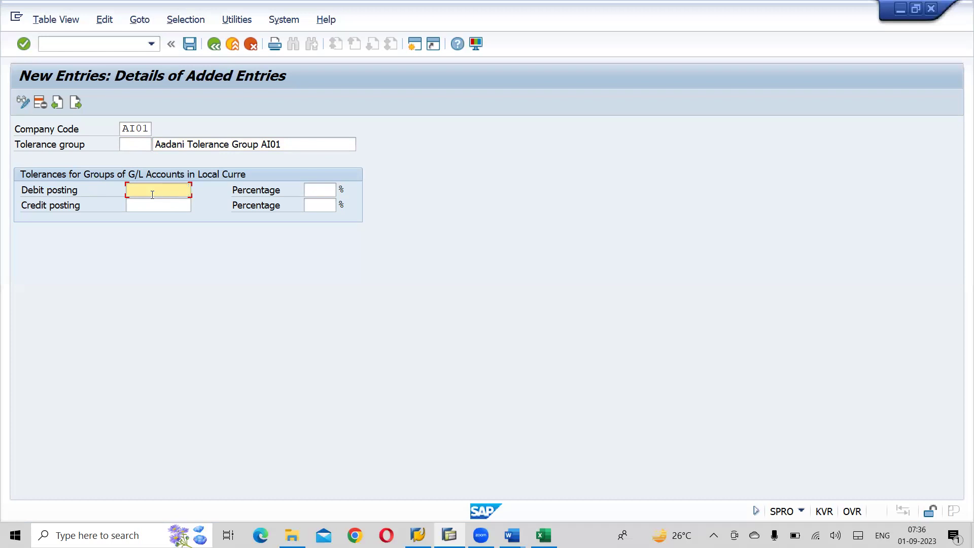
pyautogui.write('10')
pyautogui.press('Tab')
pyautogui.write('1')
pyautogui.press('Tab')
pyautogui.write('10')
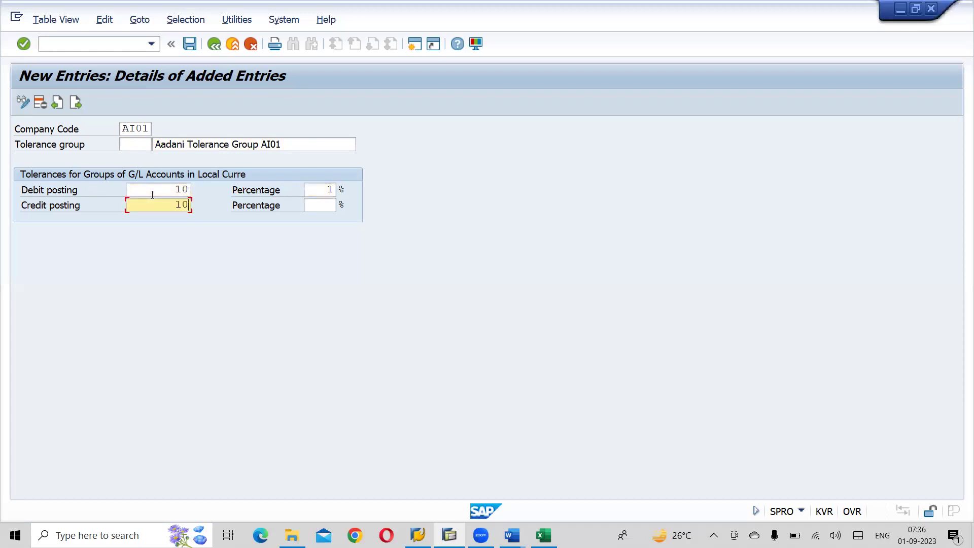
pyautogui.press('Tab')
pyautogui.write('1')
pyautogui.press('Return')
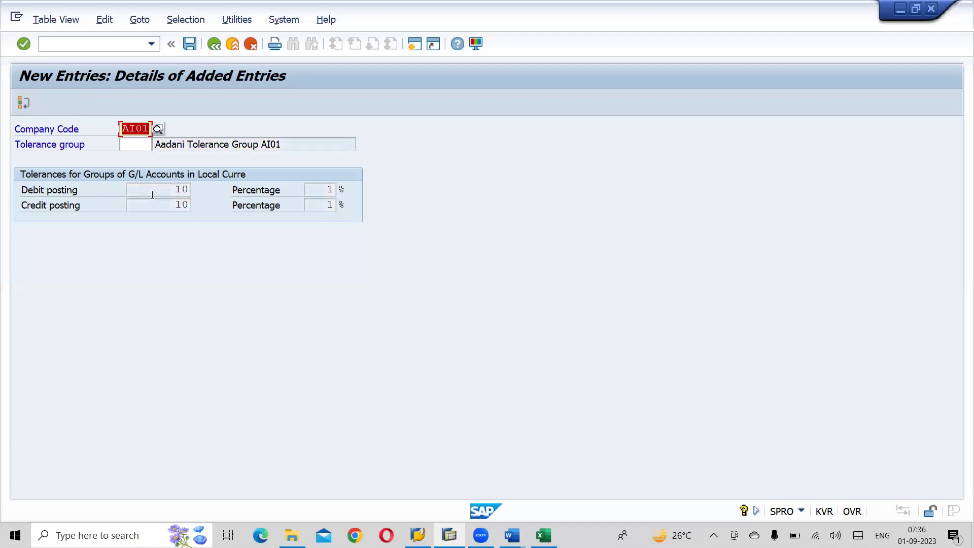
pyautogui.press('Return')
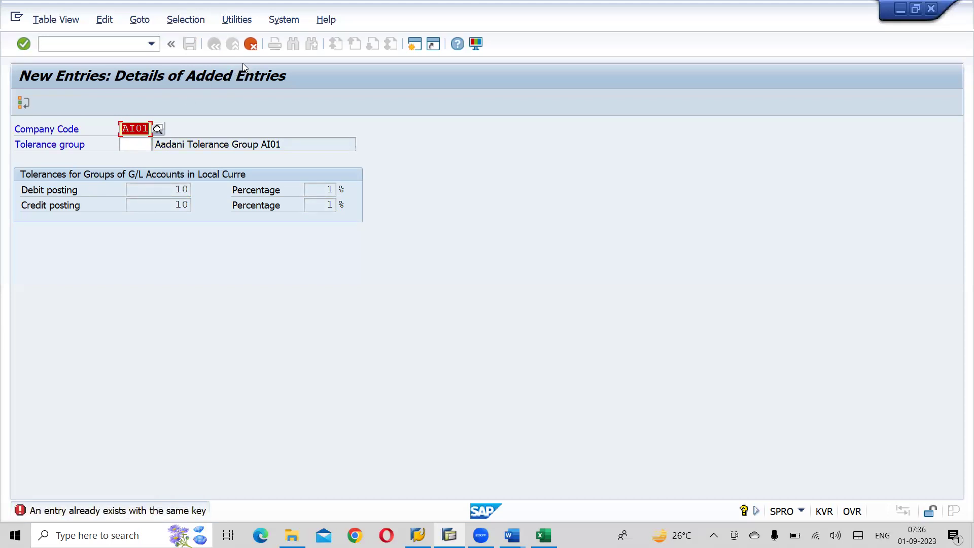
pyautogui.click(251, 45)
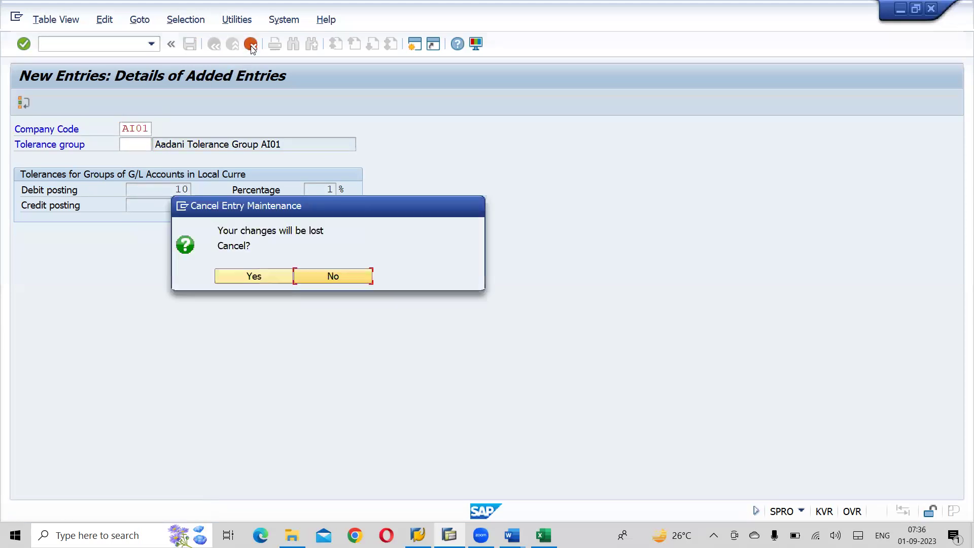
pyautogui.click(283, 276)
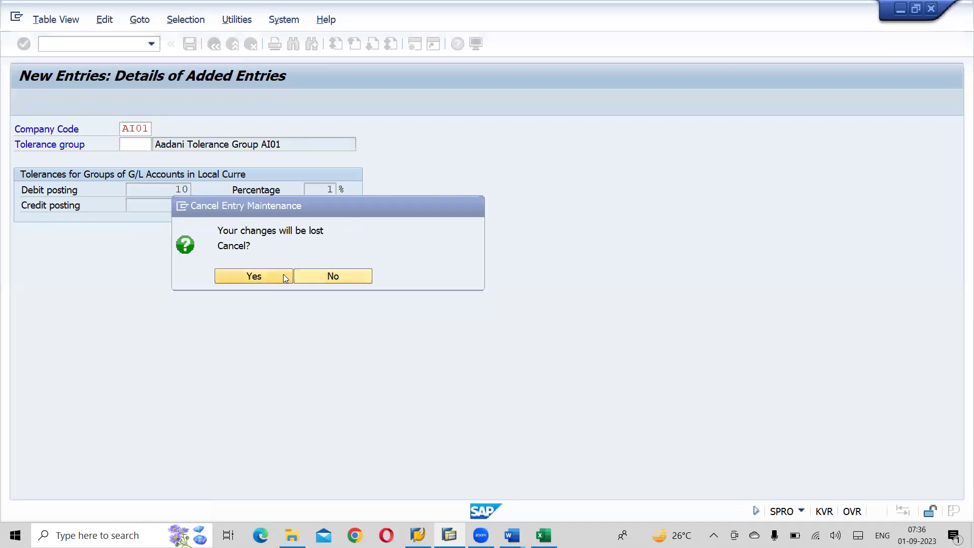
# Position the G/L tolerance group list at company code AI01 and place the cursor in that entry's name
pyautogui.click(226, 480)
pyautogui.write('A')
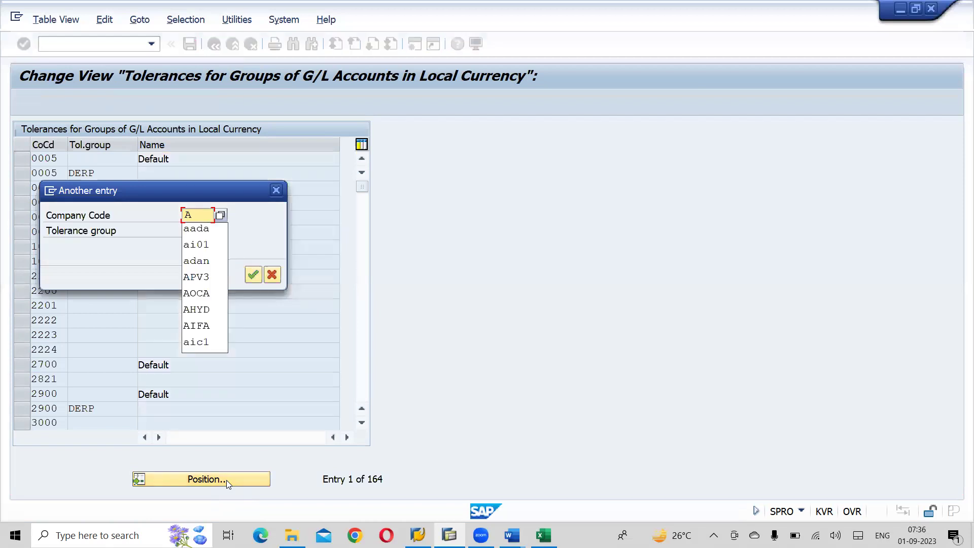
pyautogui.write('I01')
pyautogui.press('Return')
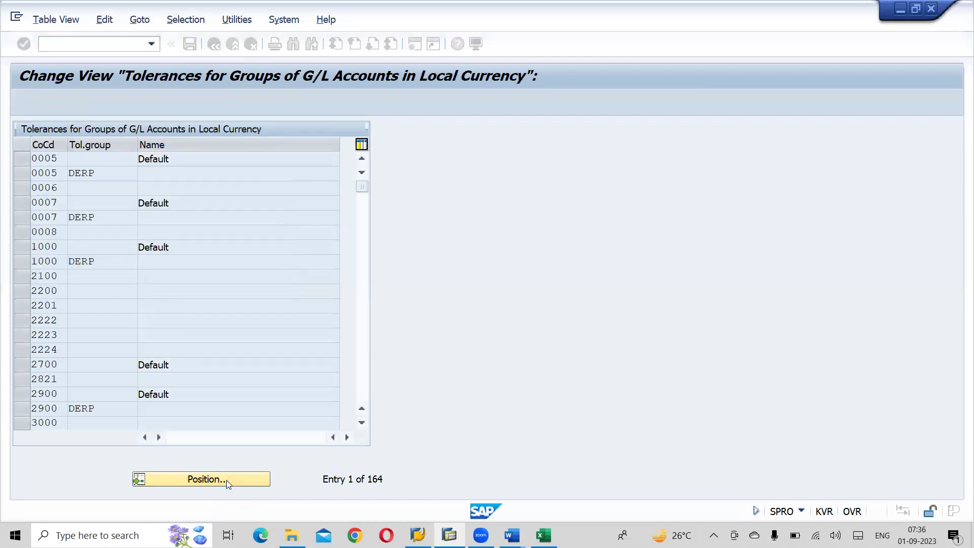
pyautogui.click(164, 159)
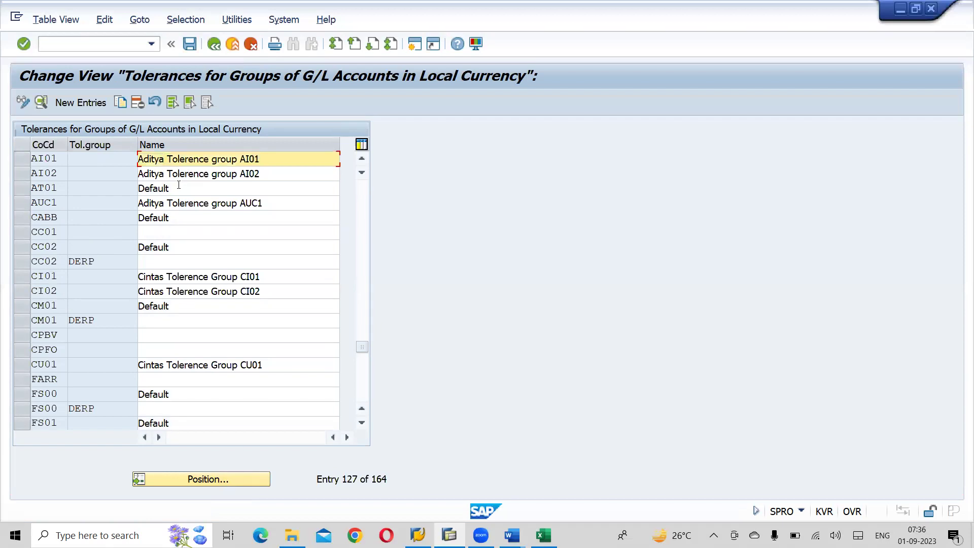
# Rename the AI01 tolerance entry to "Aadani Tolerence group AI01" and save it under the proposed Aadhani Group customizing request
pyautogui.press('BackSpace')
pyautogui.press('BackSpace')
pyautogui.press('BackSpace')
pyautogui.press('BackSpace')
pyautogui.press('BackSpace')
pyautogui.write('adan')
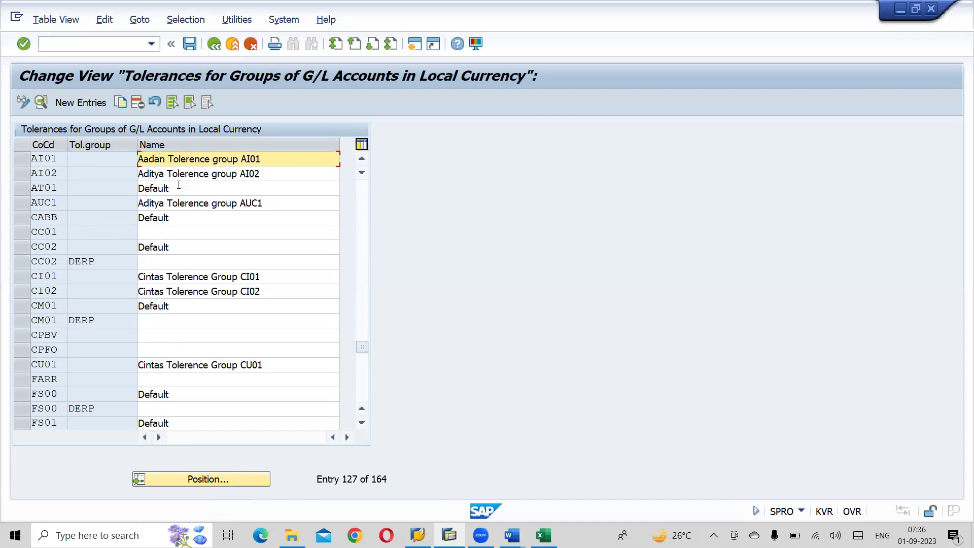
pyautogui.write('i')
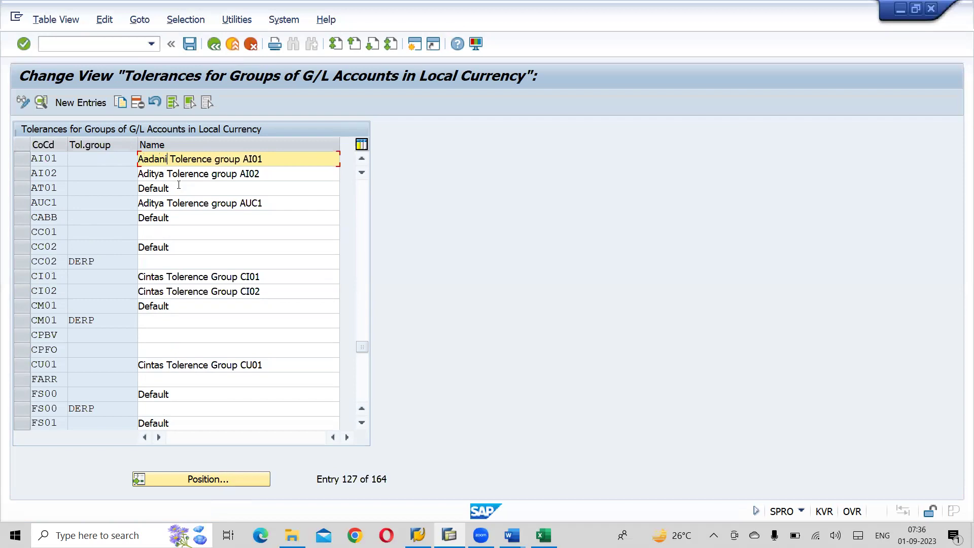
pyautogui.click(191, 46)
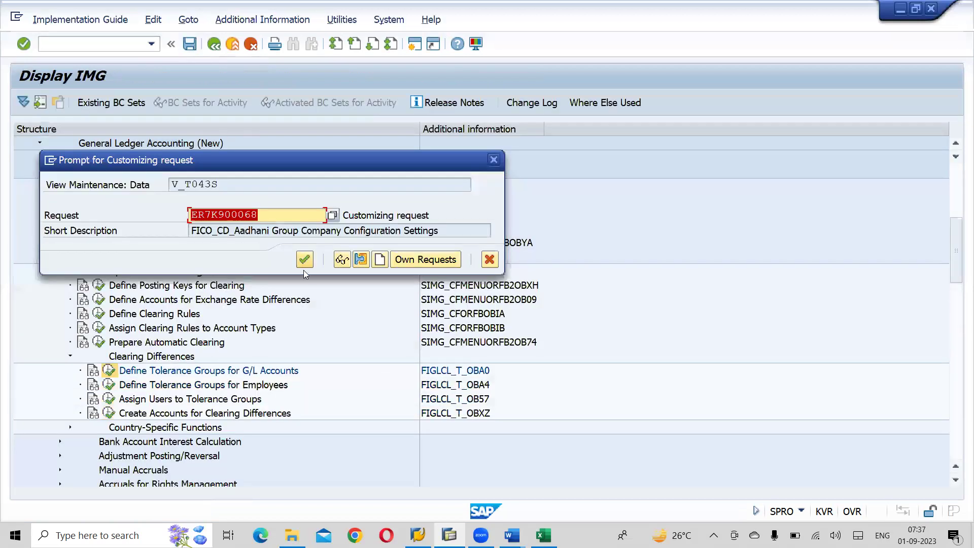
pyautogui.click(305, 259)
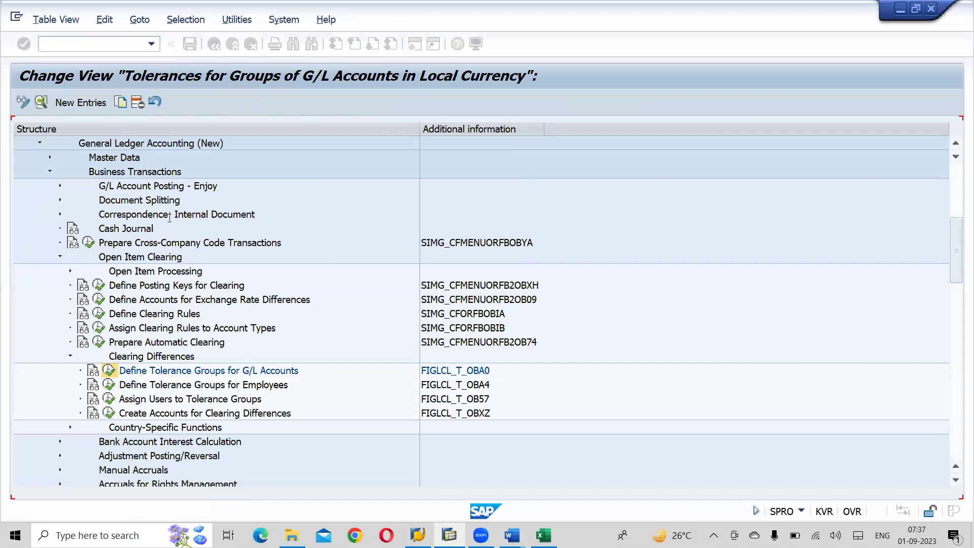
# Check the AI01 entry's debit and credit posting tolerances in its details and return to the list
pyautogui.click(21, 159)
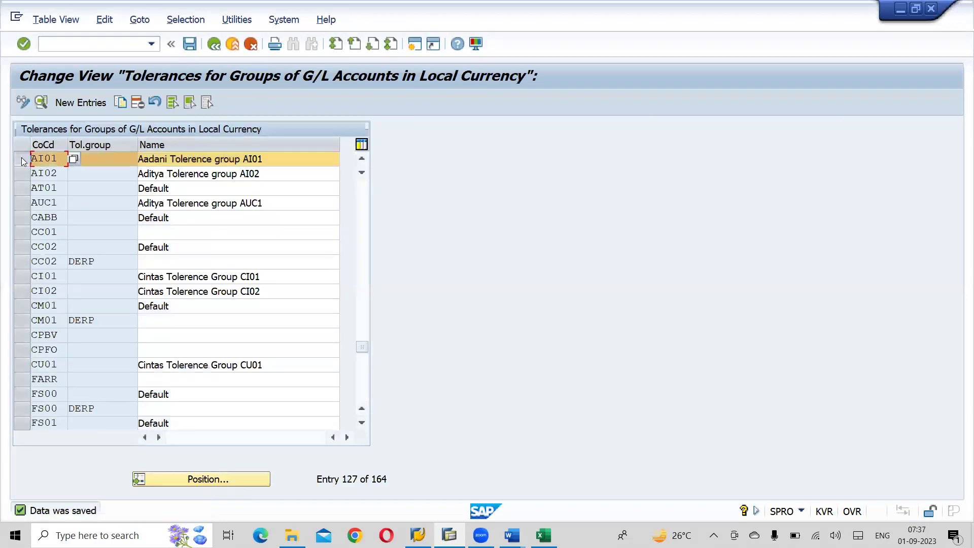
pyautogui.click(41, 103)
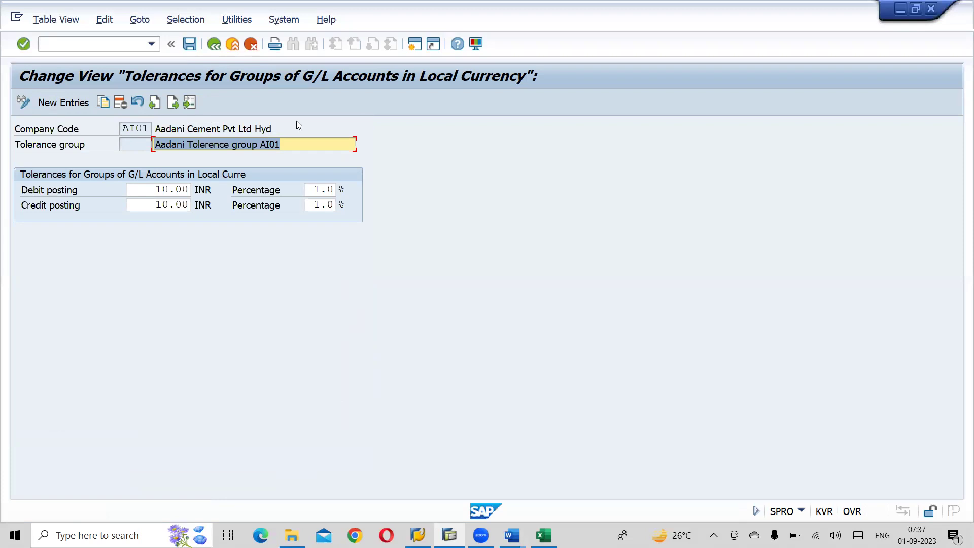
pyautogui.click(189, 44)
pyautogui.click(213, 45)
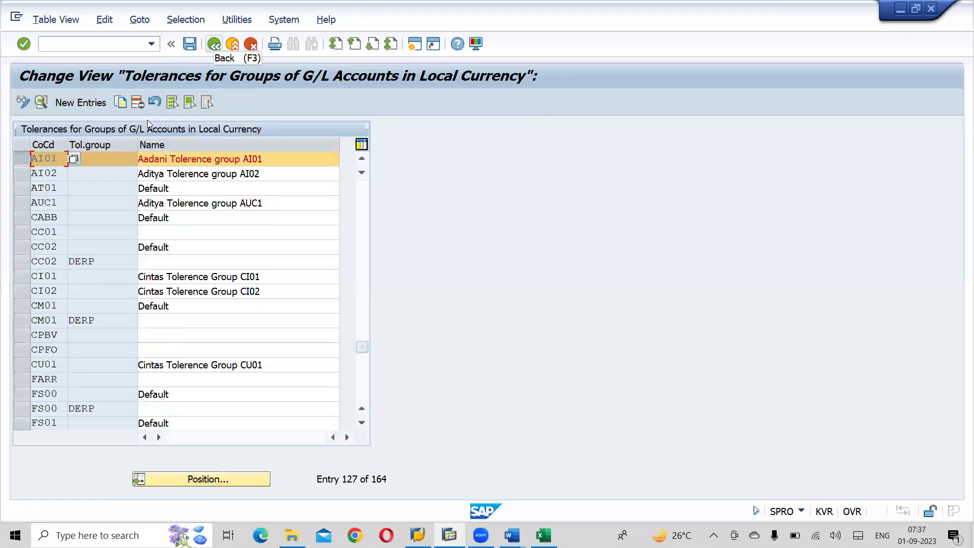
# Rename the AI02 tolerance entry to "Aadani Tolerence group AI02"
pyautogui.click(165, 174)
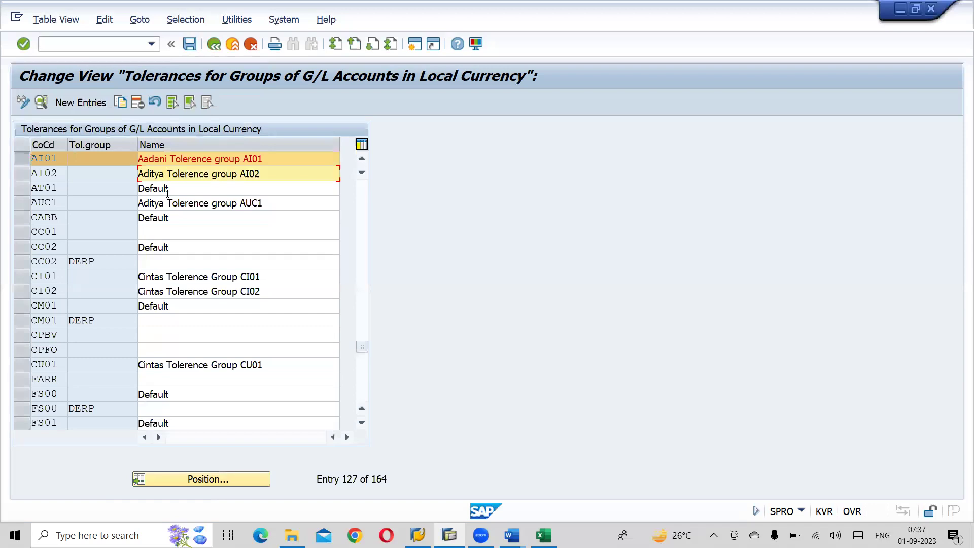
pyautogui.press('BackSpace')
pyautogui.press('BackSpace')
pyautogui.press('BackSpace')
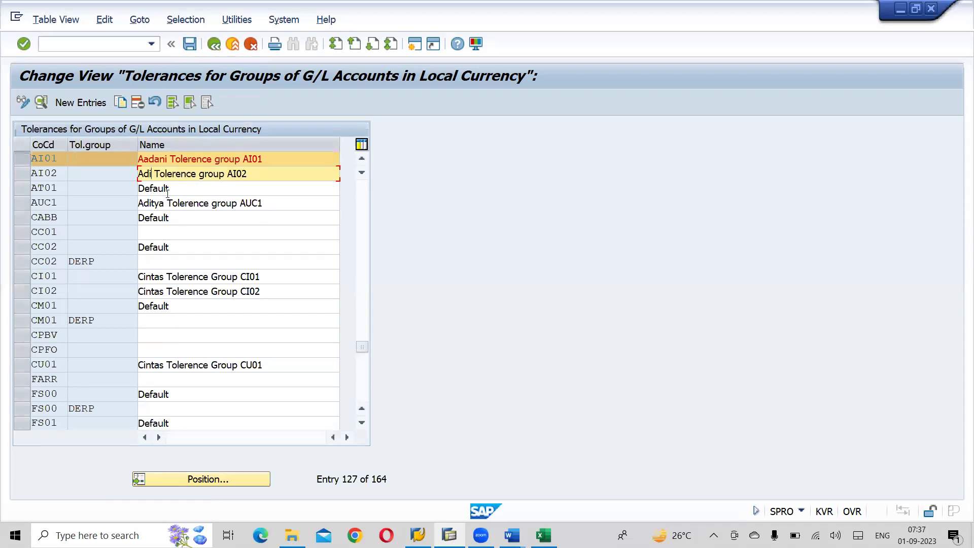
pyautogui.press('BackSpace')
pyautogui.press('BackSpace')
pyautogui.write('adani')
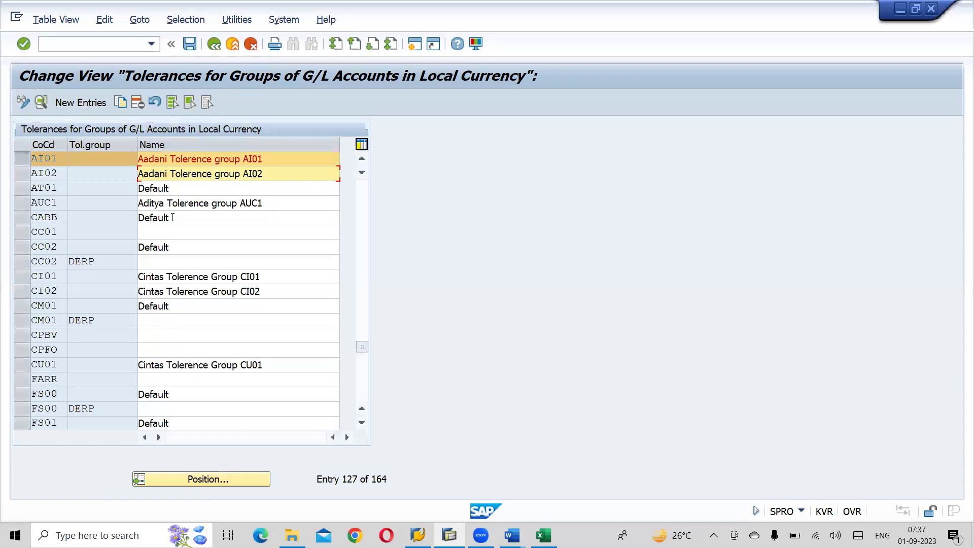
# Check the AI02 entry's tolerance details, save the renamed entry and return to the list
pyautogui.click(23, 173)
pyautogui.click(21, 161)
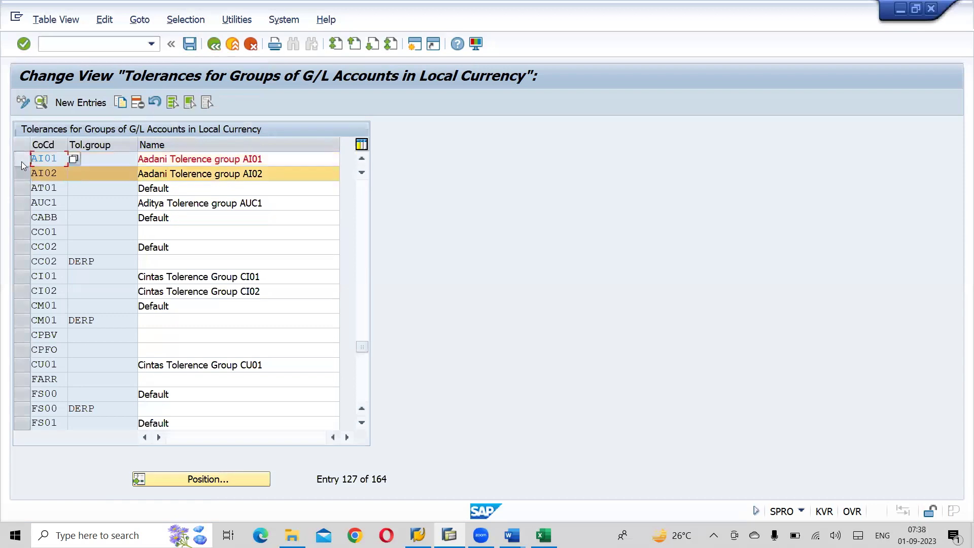
pyautogui.click(41, 101)
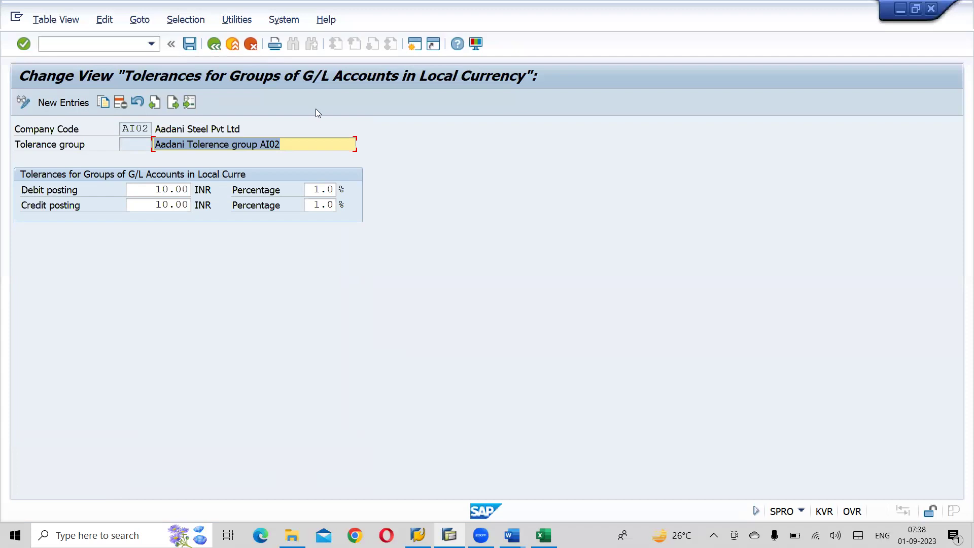
pyautogui.click(189, 45)
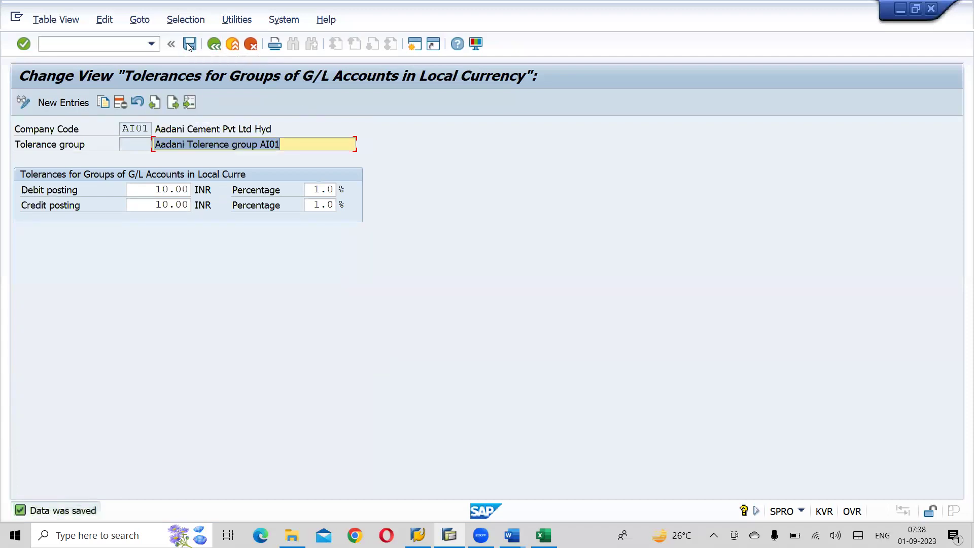
pyautogui.click(214, 45)
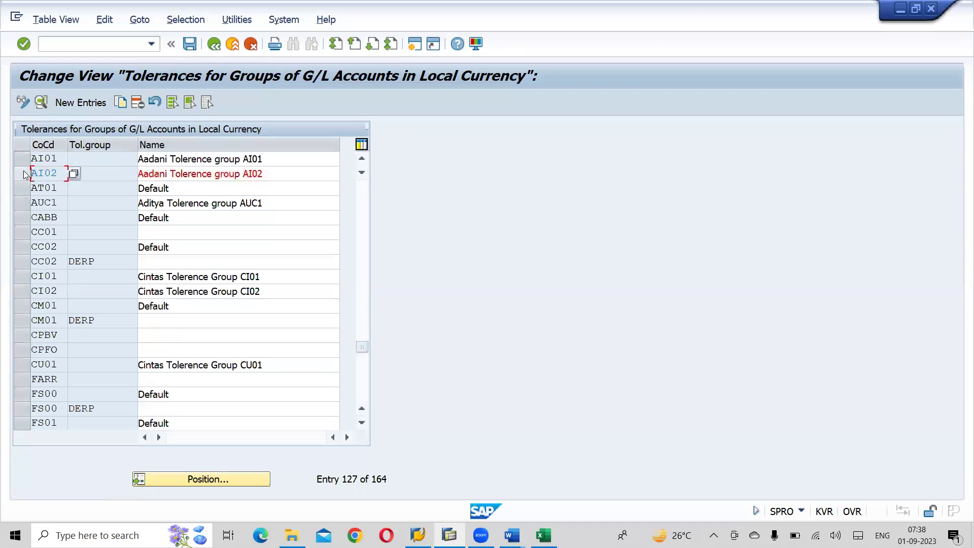
# Start a new G/L tolerance entry for company code AU01, Aadani Steel Inc US
pyautogui.click(74, 104)
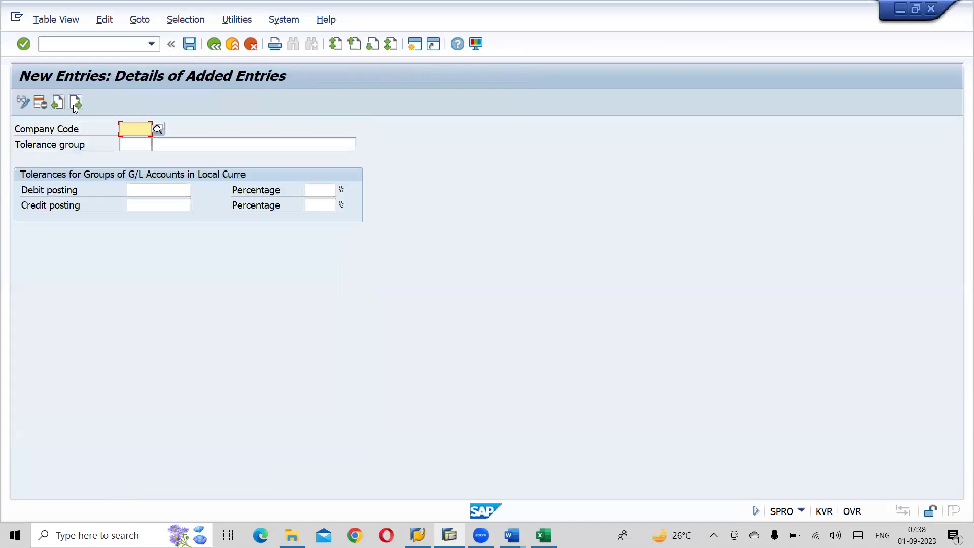
pyautogui.write('ad')
pyautogui.press('BackSpace')
pyautogui.press('BackSpace')
pyautogui.write('A')
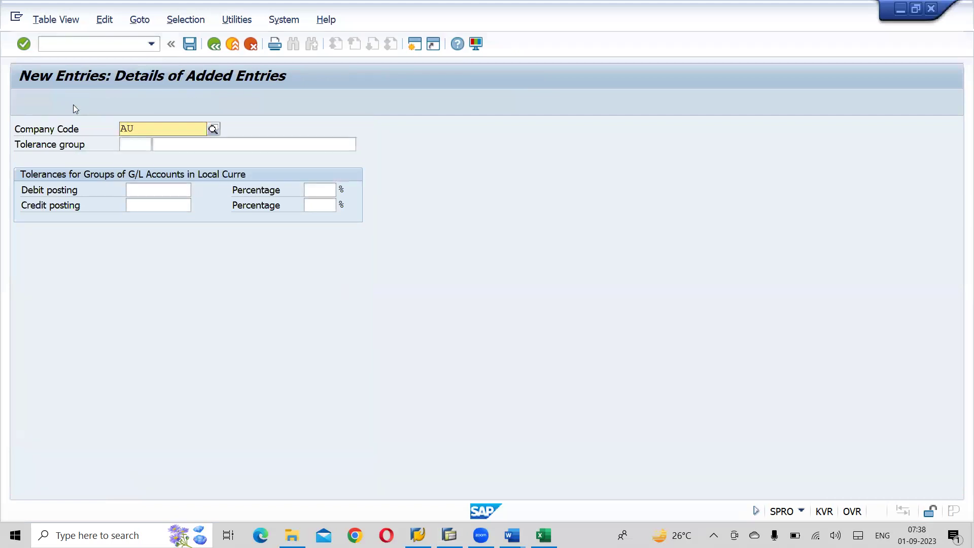
pyautogui.write('U')
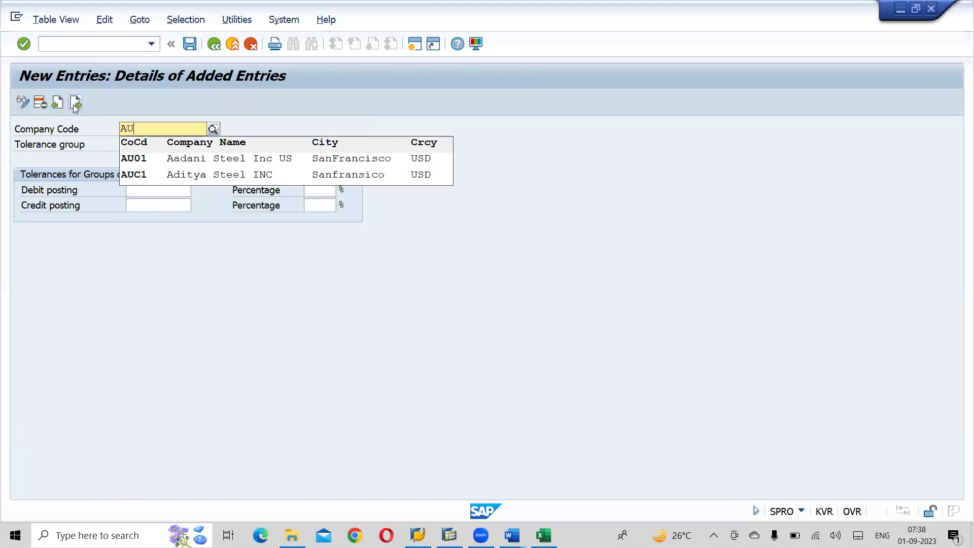
pyautogui.click(206, 158)
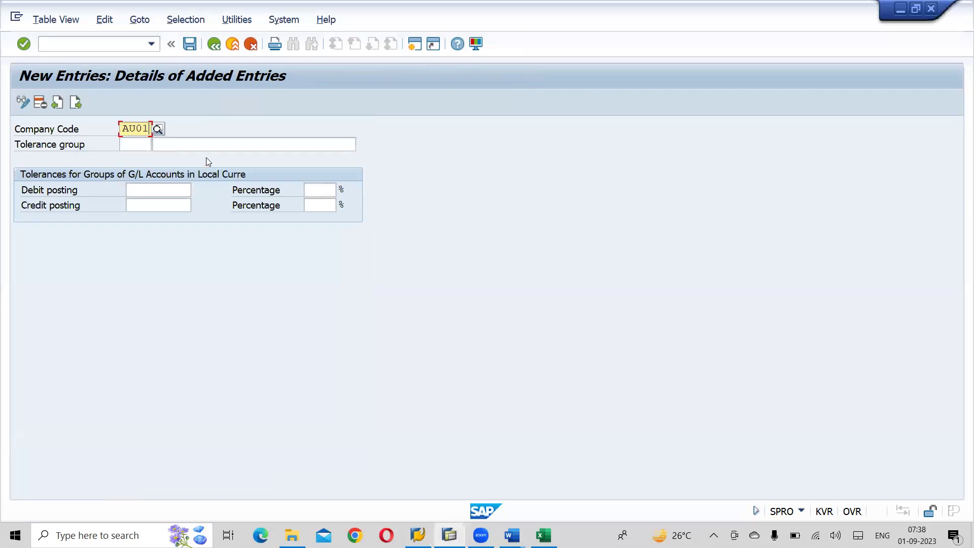
# Describe the AU01 entry as "Aadani Tolerence group AU01", leaving its tolerance group key blank
pyautogui.click(172, 144)
pyautogui.press('Down')
pyautogui.press('Return')
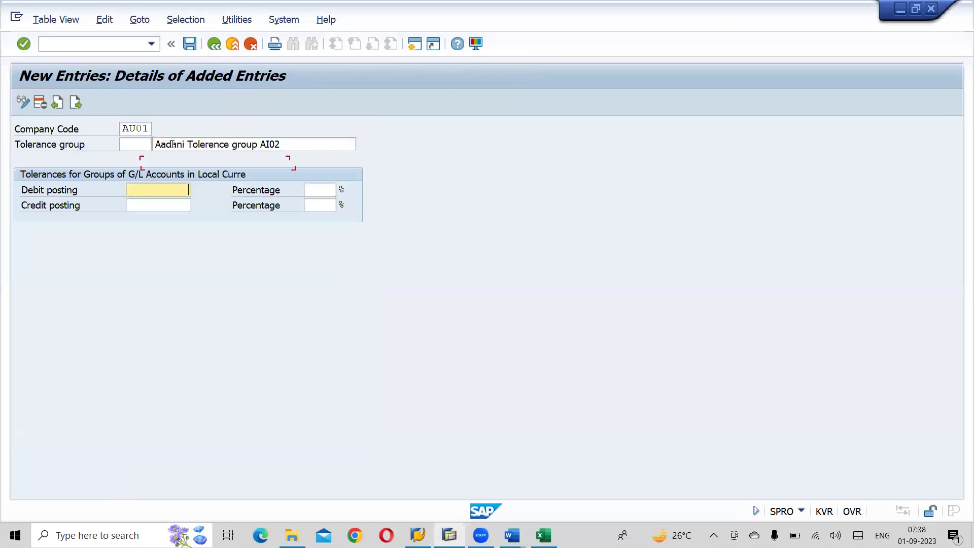
pyautogui.click(291, 146)
pyautogui.press('BackSpace')
pyautogui.press('BackSpace')
pyautogui.press('BackSpace')
pyautogui.press('BackSpace')
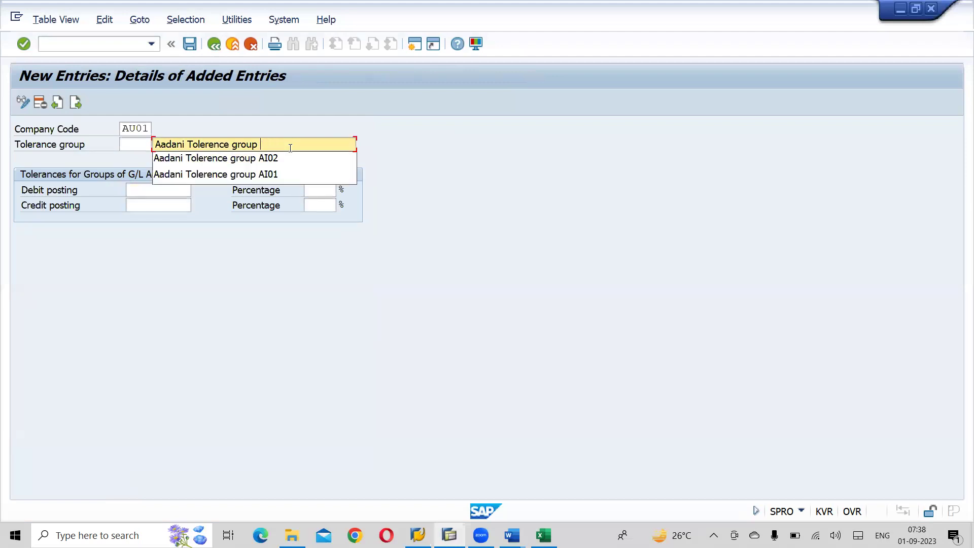
pyautogui.write('AU')
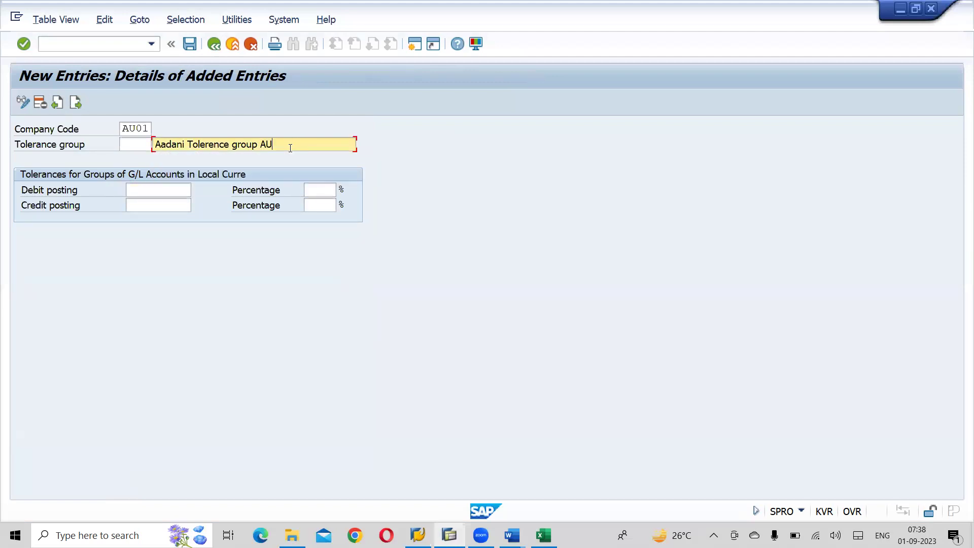
pyautogui.write('01')
# Set the AU01 entry's debit and credit posting tolerances to 10 and 1 percent each
pyautogui.click(166, 188)
pyautogui.write('10')
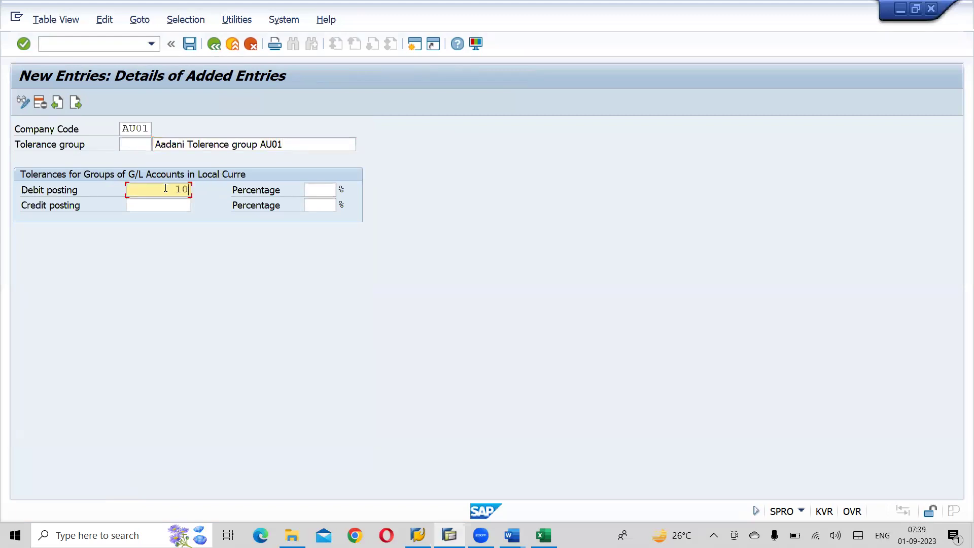
pyautogui.press('Tab')
pyautogui.write('1')
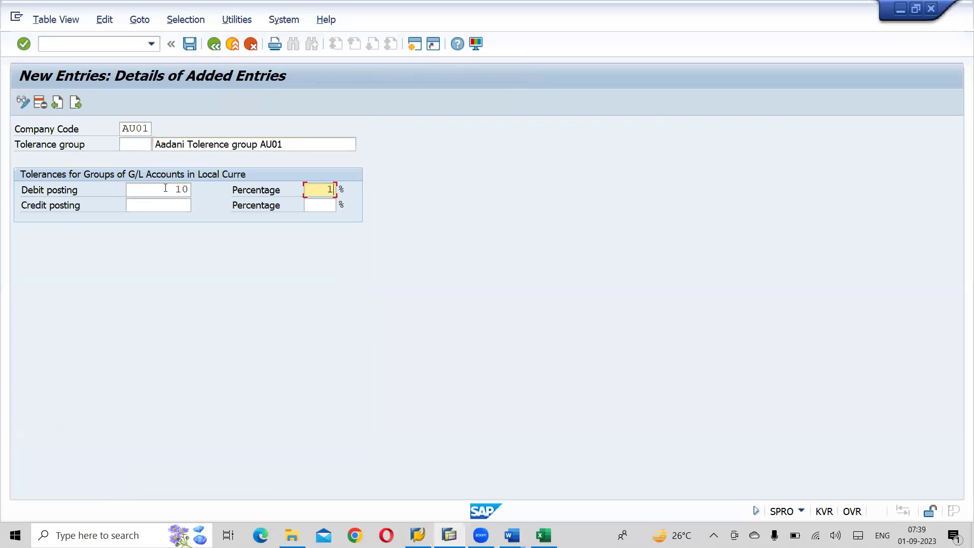
pyautogui.press('Tab')
pyautogui.write('10')
pyautogui.press('Tab')
pyautogui.write('1')
pyautogui.press('Return')
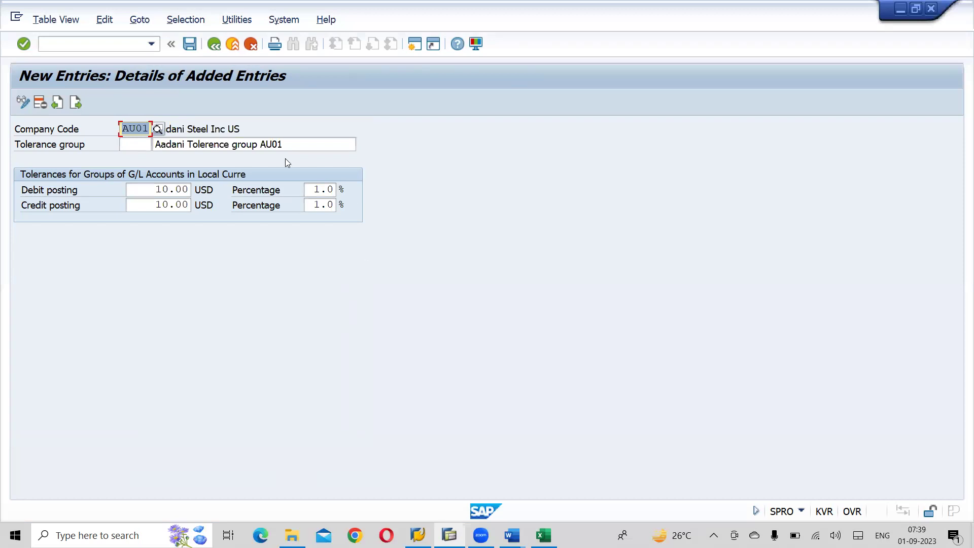
# Save the new AU01 tolerance entry and return to the IMG structure
pyautogui.click(190, 44)
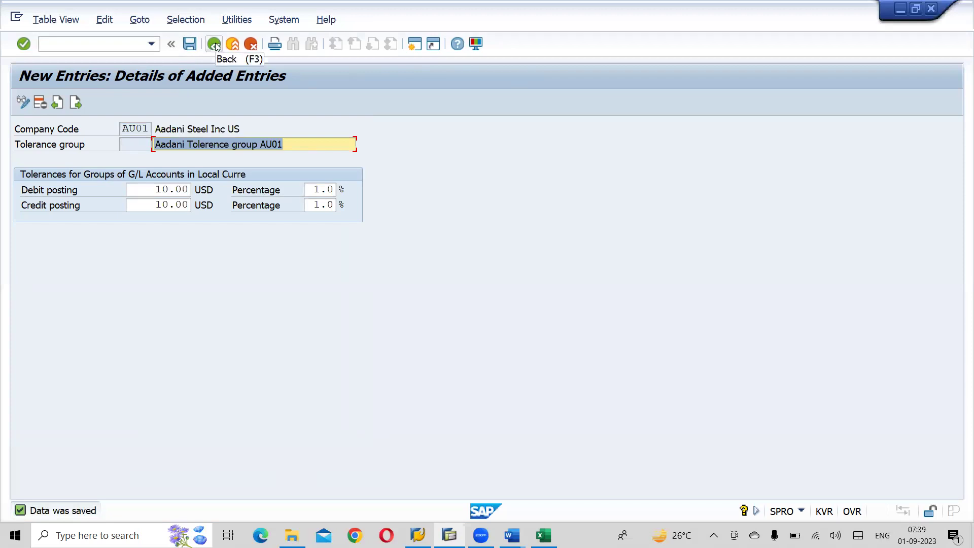
pyautogui.click(189, 44)
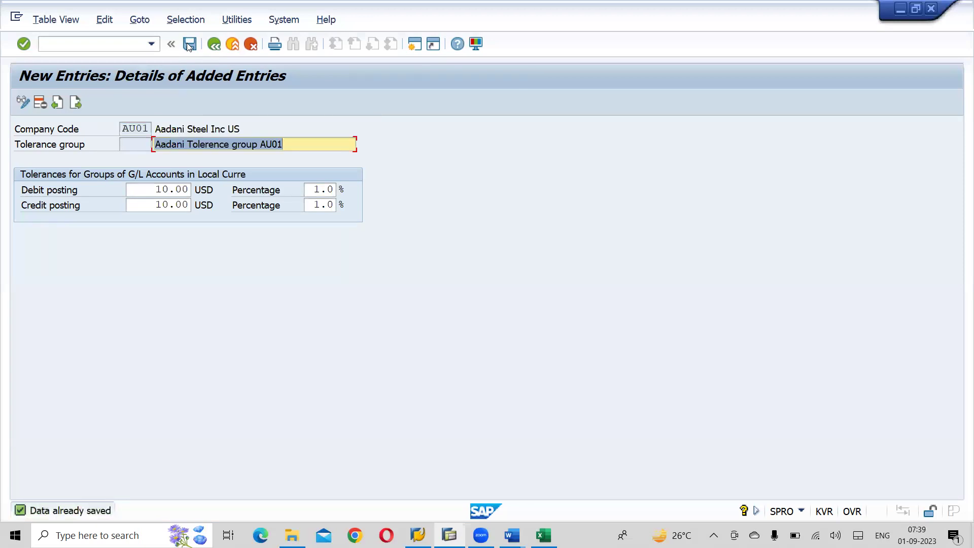
pyautogui.click(215, 43)
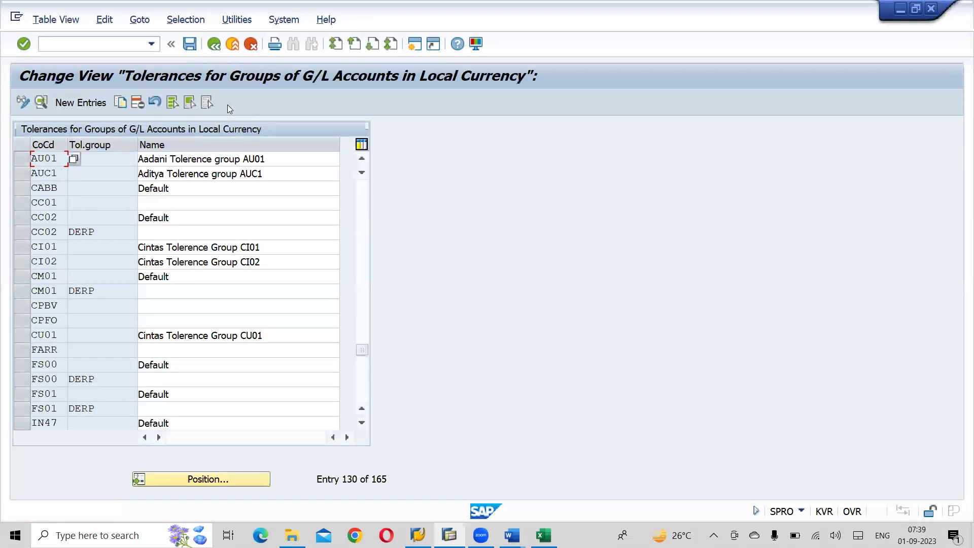
pyautogui.click(191, 45)
pyautogui.click(213, 44)
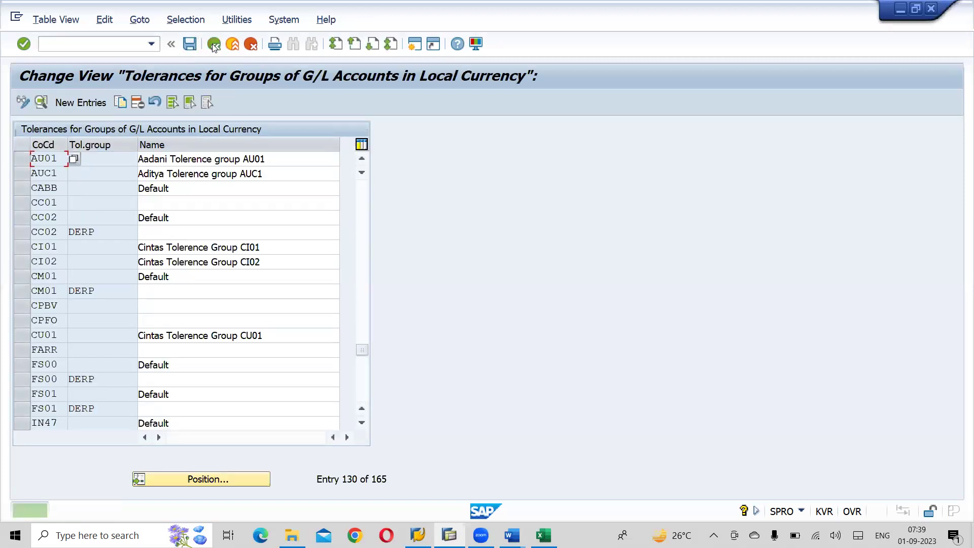
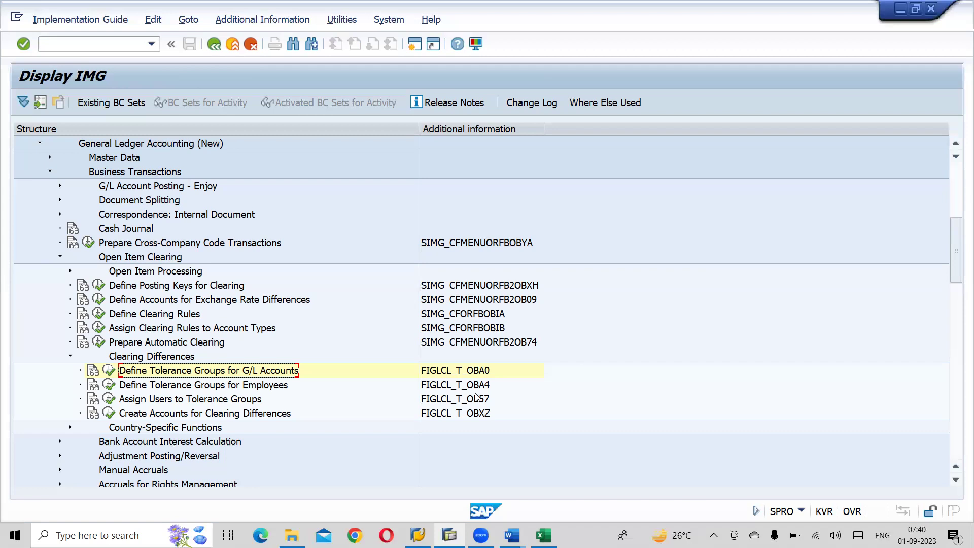
# Switch to the Word enterprise structure document, review its EMPLOYEE TOLERANCES table and add "SAPUSER" on the line below the C1 row
pyautogui.hotkey('alt', 'Tab')
pyautogui.hotkey('alt', 'Tab')
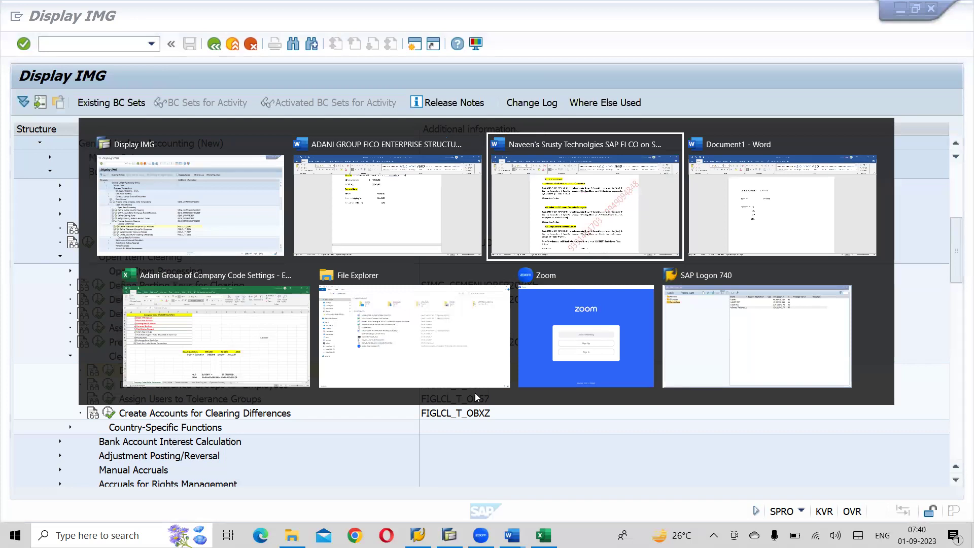
pyautogui.hotkey('alt', 'shift', 'Tab')
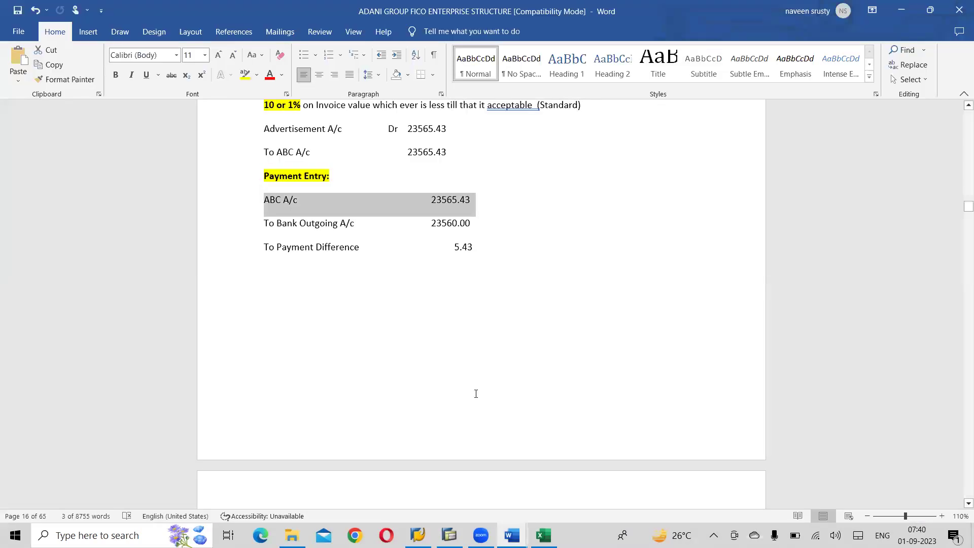
pyautogui.scroll(-10, 476, 393)
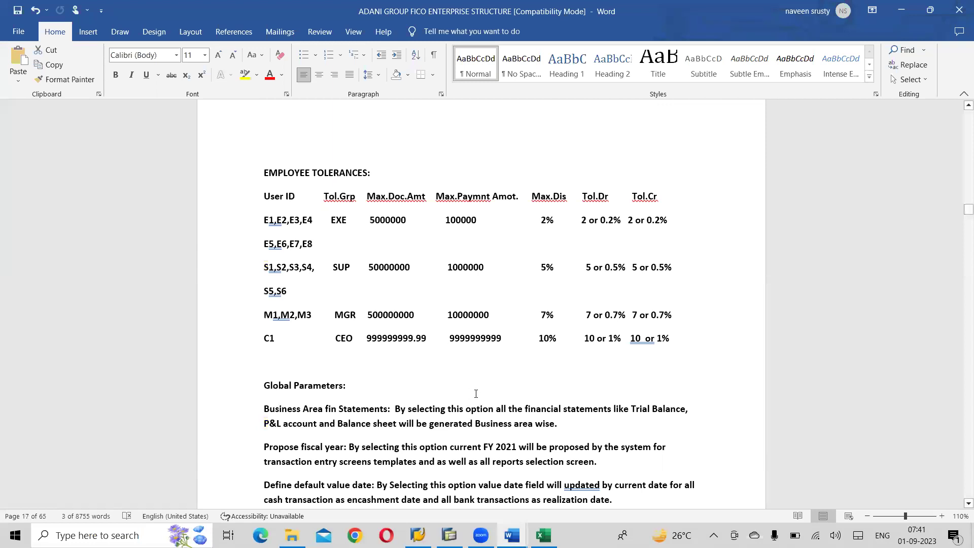
pyautogui.moveTo(282, 347); pyautogui.dragTo(257, 230)
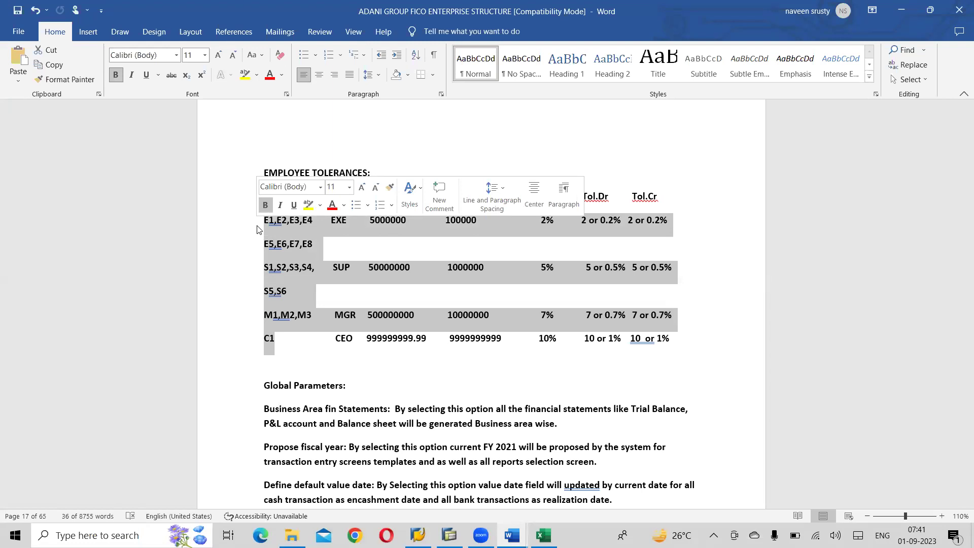
pyautogui.click(354, 360)
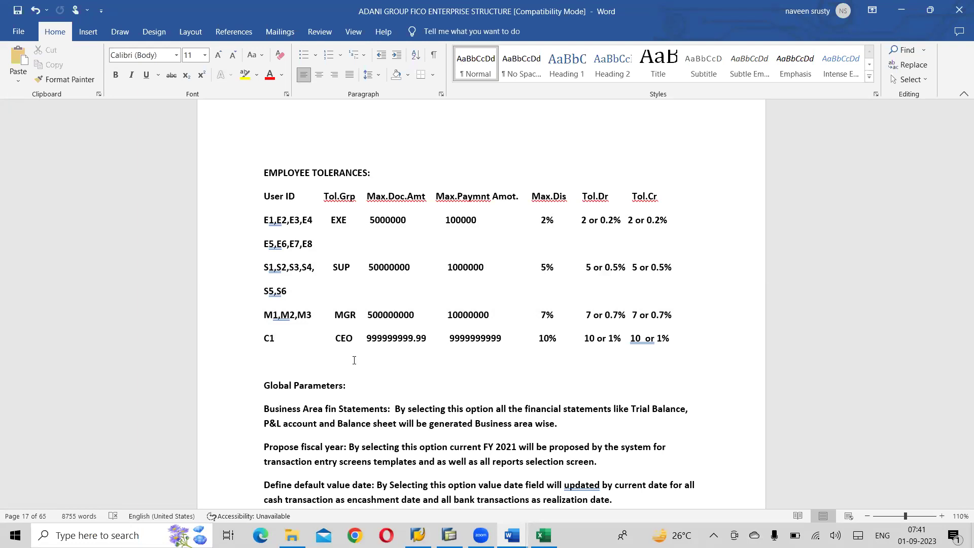
pyautogui.write('SAPUSER')
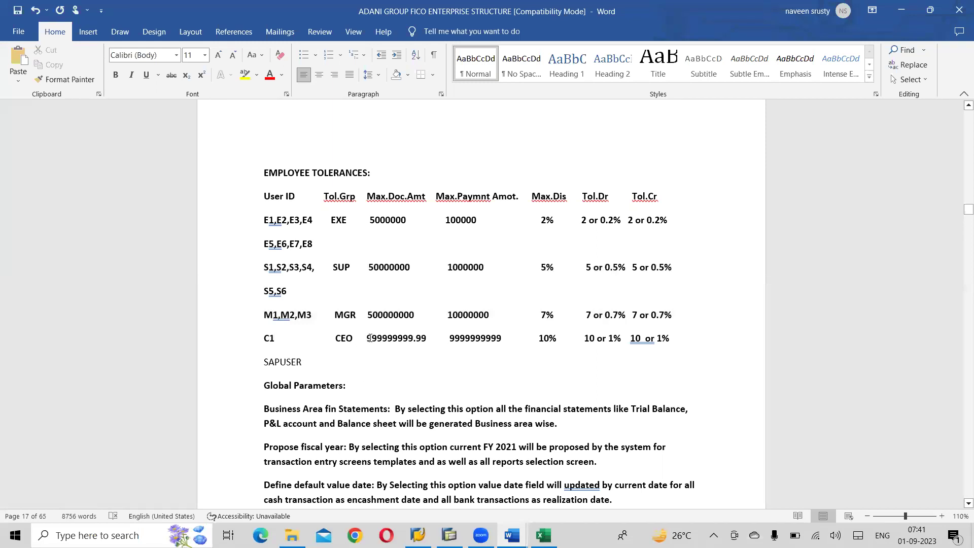
# Copy the C1 row's CEO amount and tolerance limits onto the SAPUSER line, then switch back to the SAP IMG
pyautogui.moveTo(367, 339); pyautogui.dragTo(674, 334)
pyautogui.hotkey('ctrl', 'c')
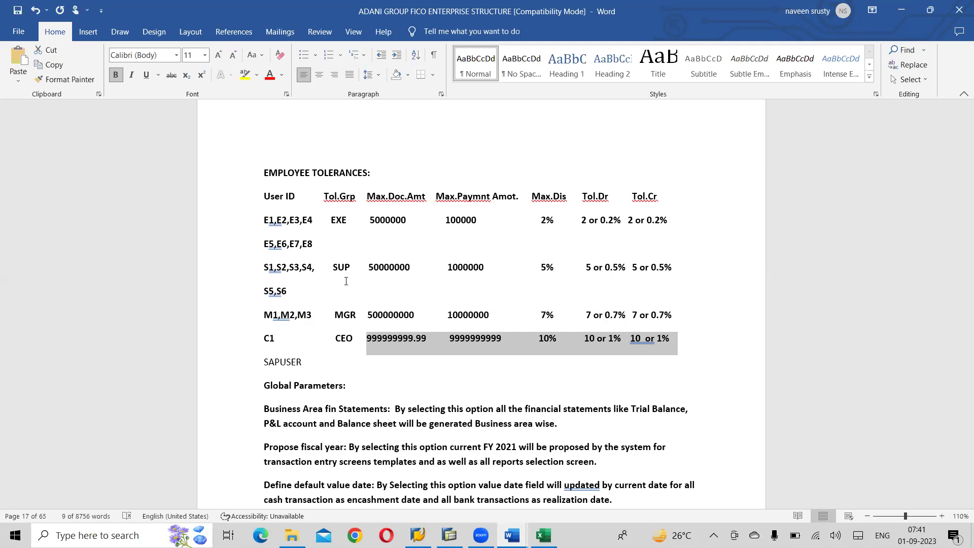
pyautogui.press('Down')
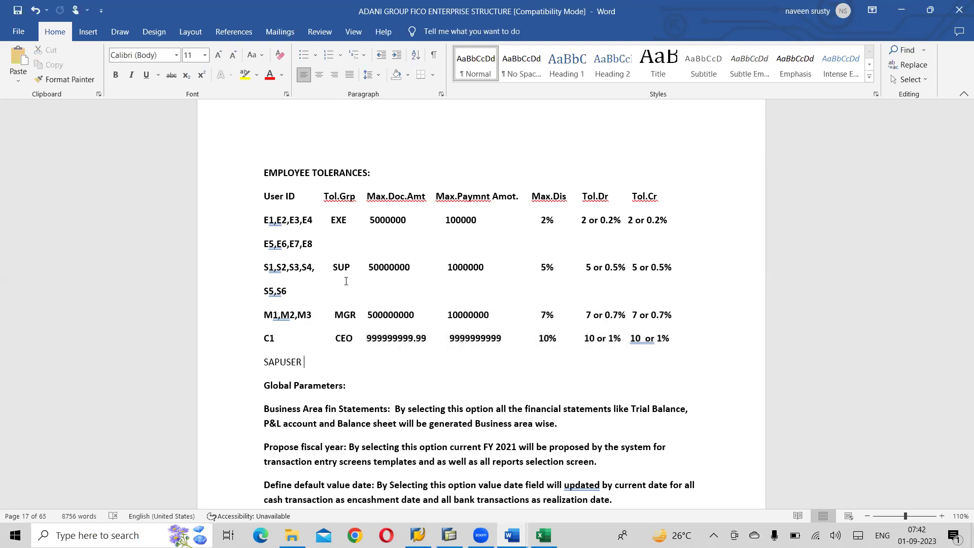
pyautogui.click(310, 362)
pyautogui.hotkey('ctrl', 'v')
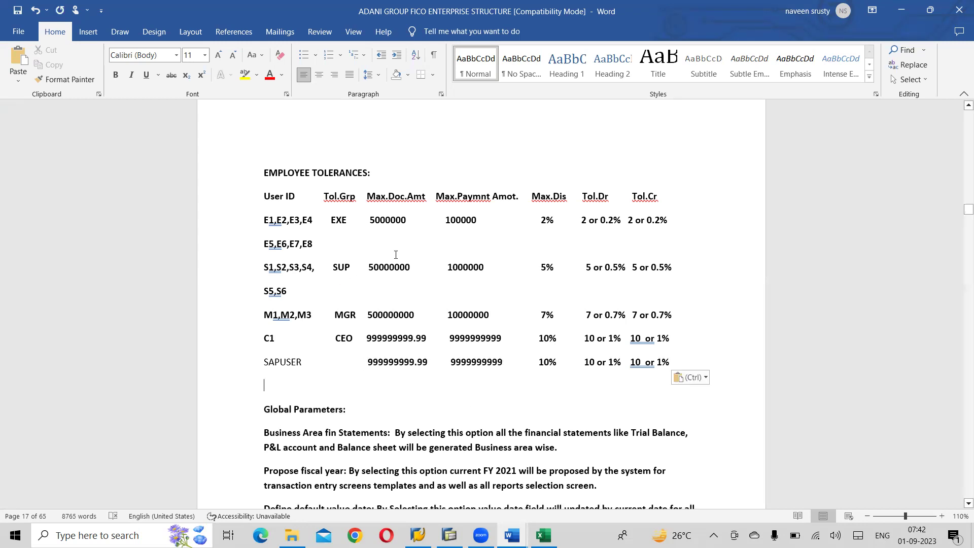
pyautogui.click(351, 347)
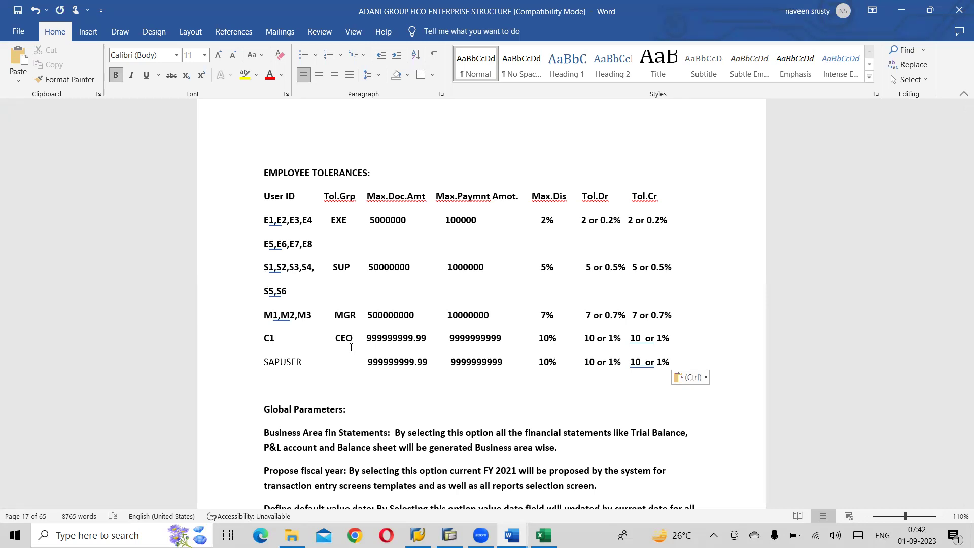
pyautogui.hotkey('alt', 'Tab')
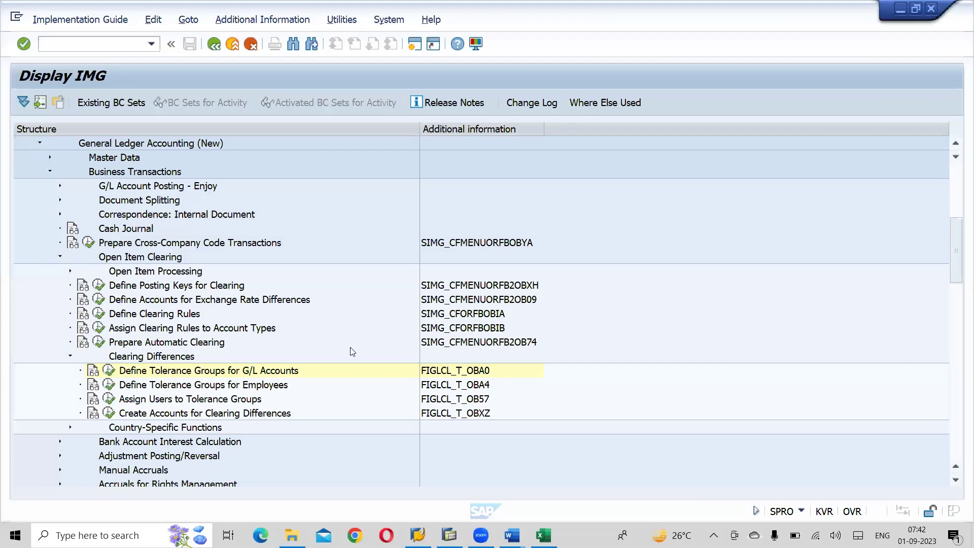
pyautogui.click(148, 371)
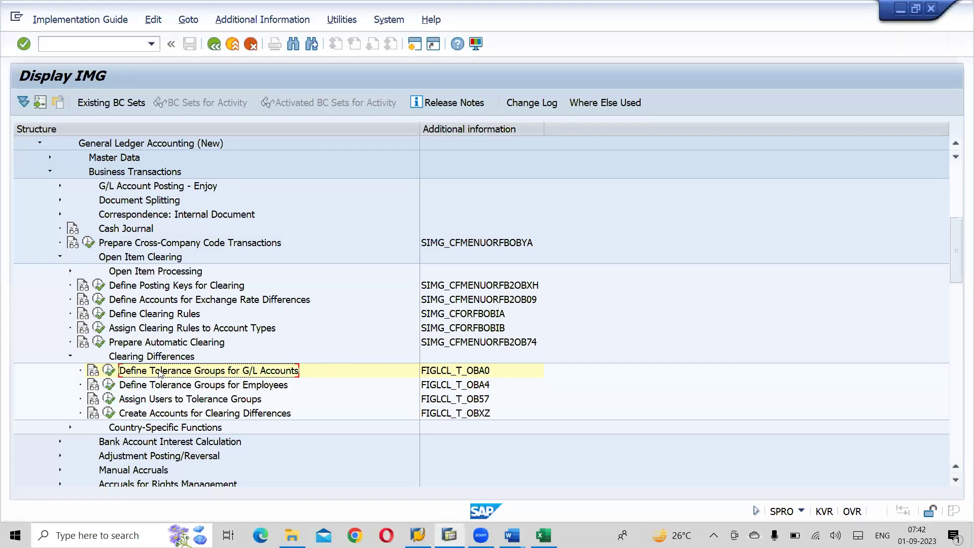
pyautogui.click(107, 372)
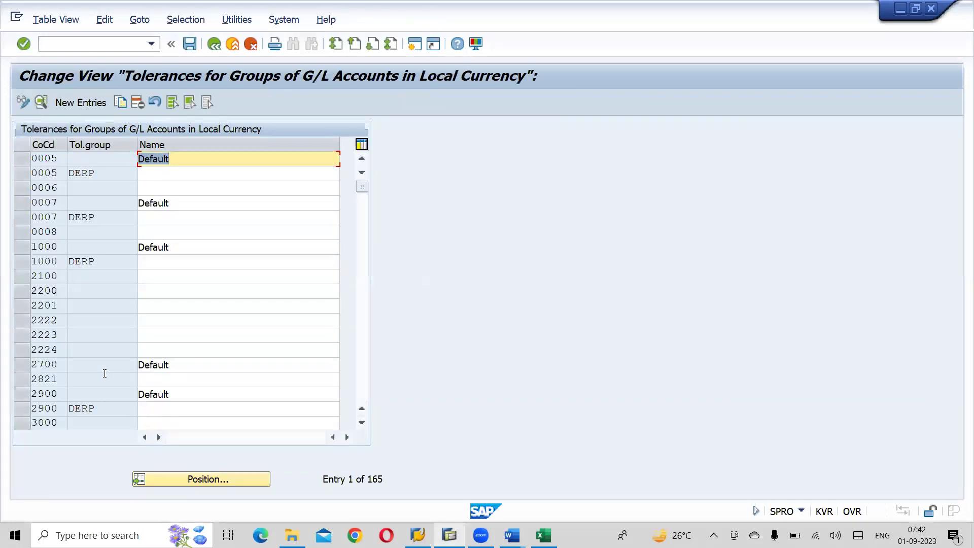
pyautogui.click(238, 480)
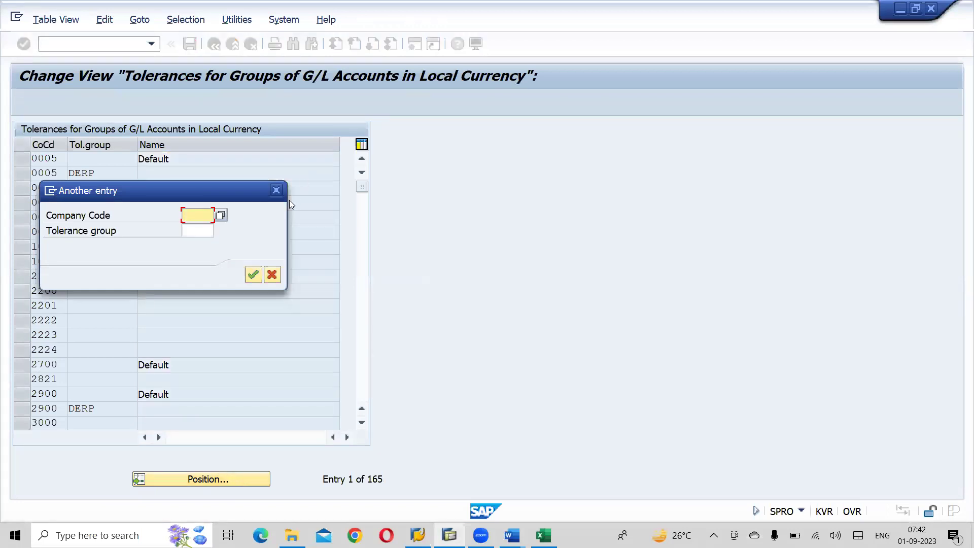
pyautogui.click(276, 192)
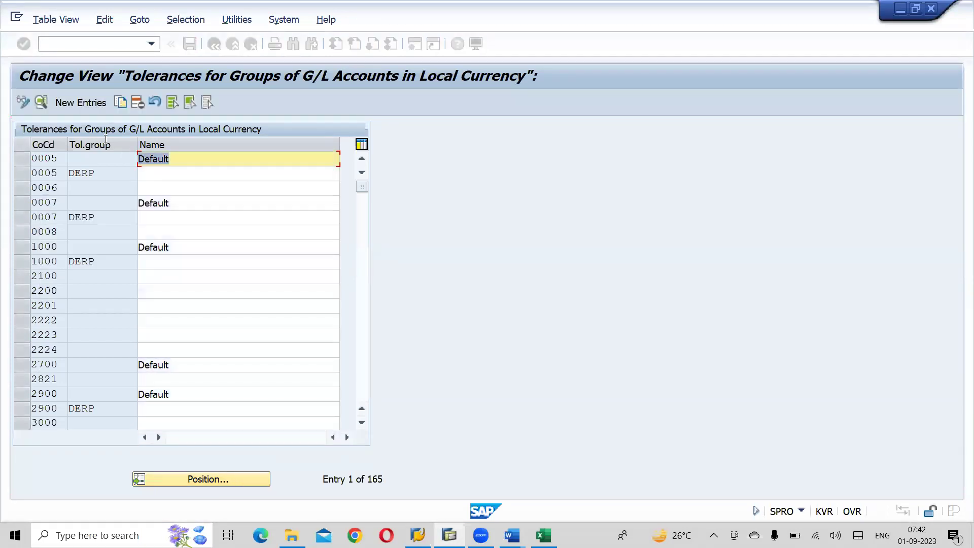
pyautogui.click(77, 104)
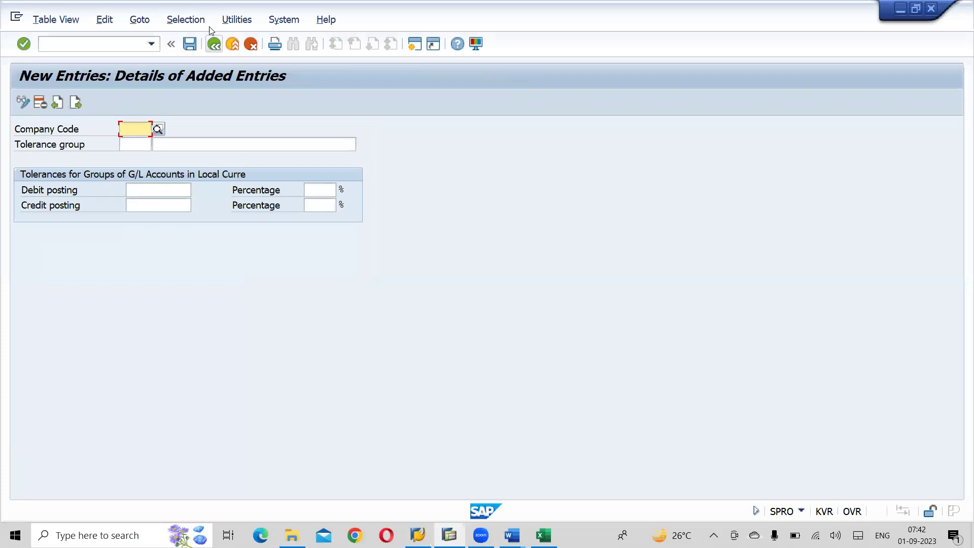
pyautogui.click(214, 44)
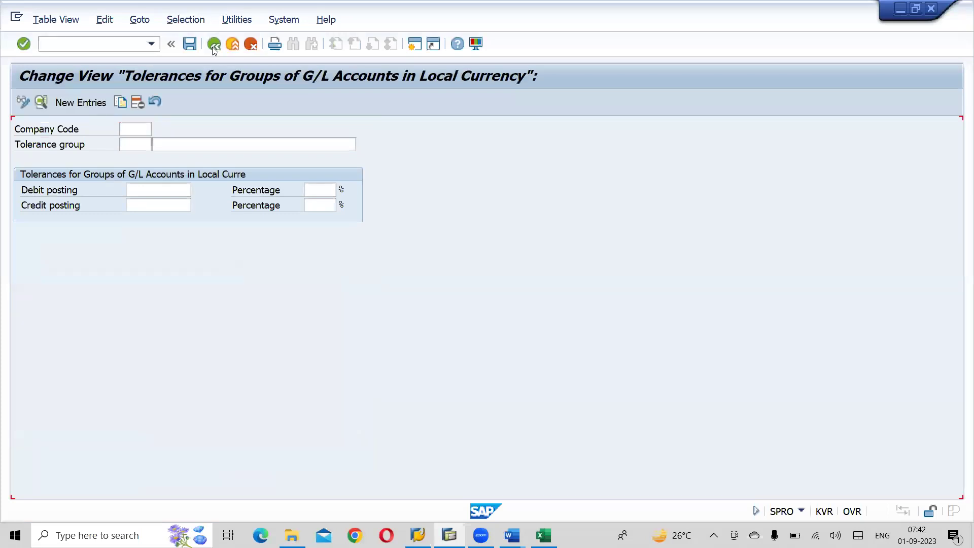
pyautogui.click(214, 46)
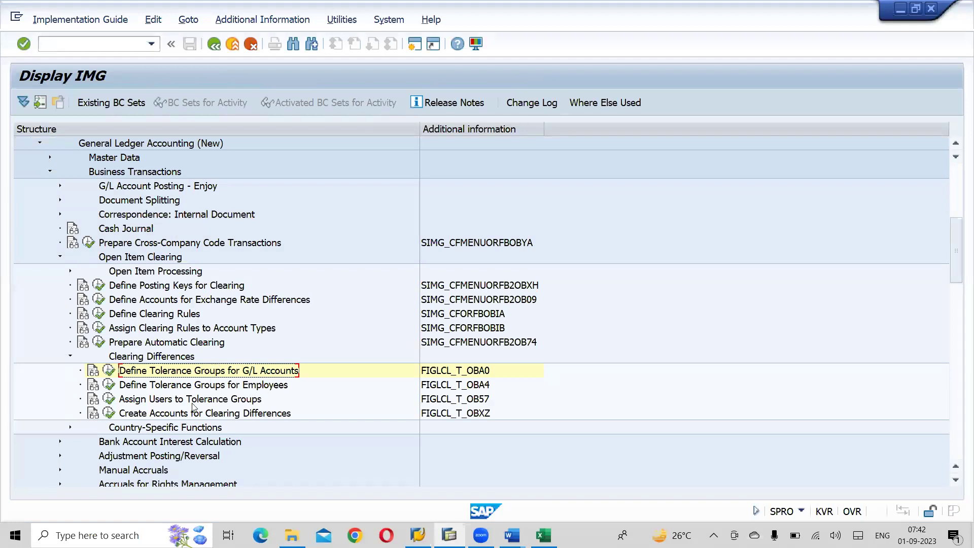
# Open the employee tolerance group definitions and start a new entry for group EXE in company code AI01
pyautogui.click(110, 386)
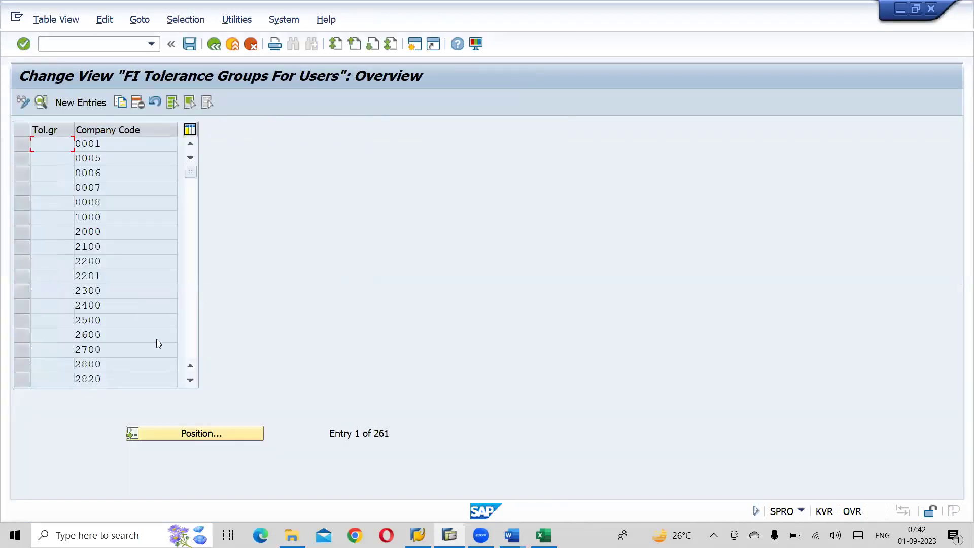
pyautogui.click(97, 108)
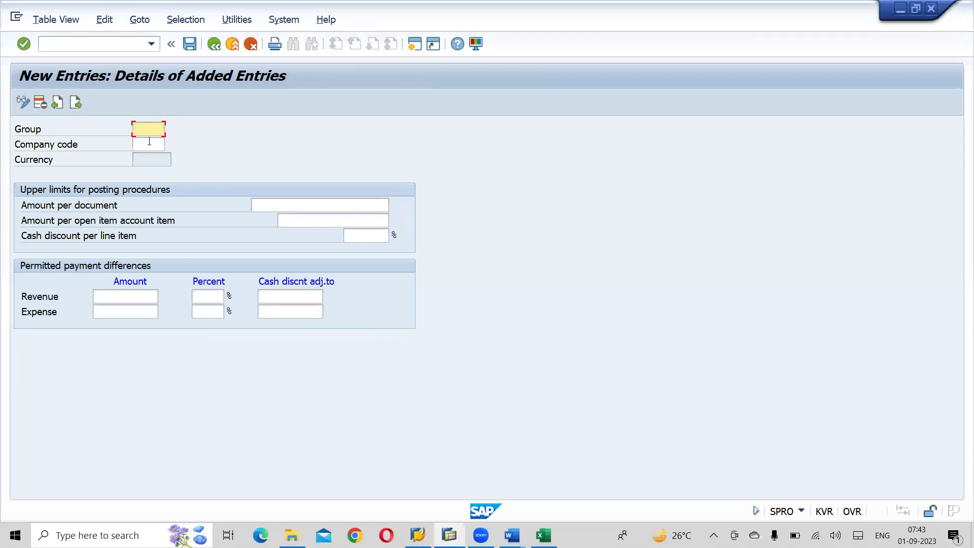
pyautogui.write('EXE')
pyautogui.click(149, 142)
pyautogui.write('AIO')
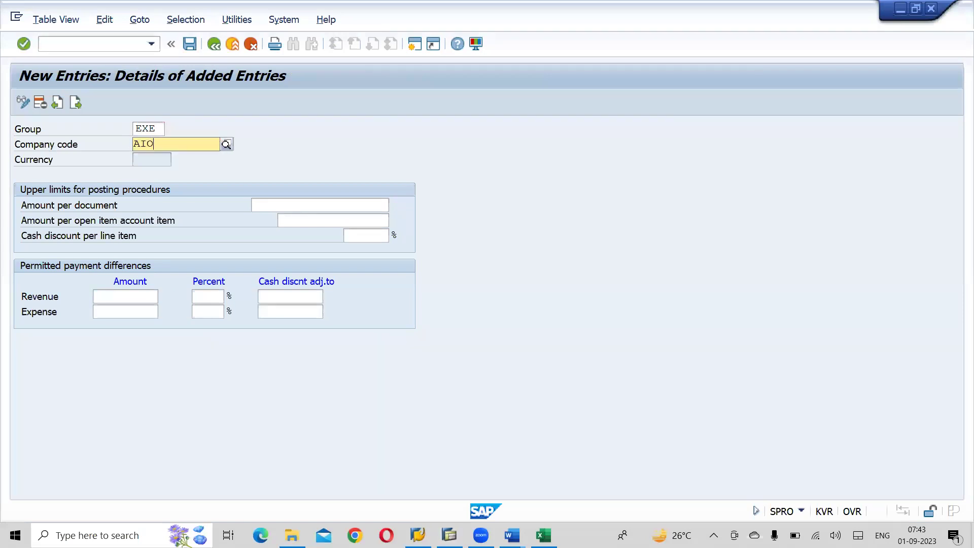
pyautogui.press('BackSpace')
pyautogui.write('01')
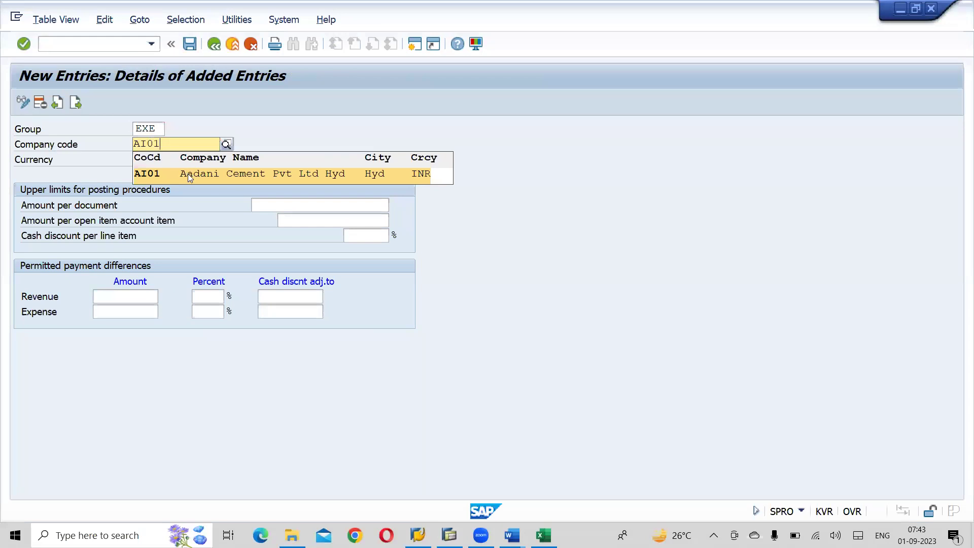
pyautogui.click(188, 175)
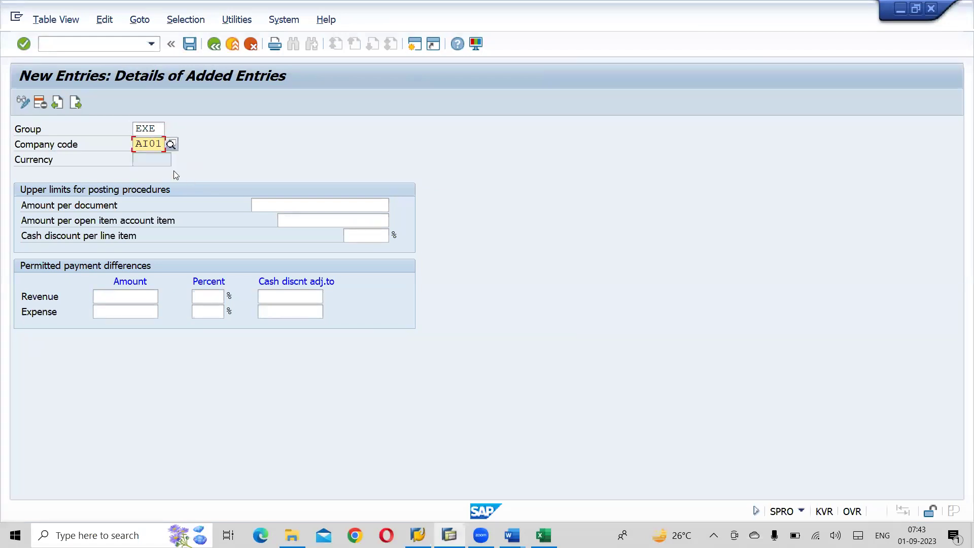
# Clear the new AI01 entry's group and check the maximum document amounts in the Word EMPLOYEE TOLERANCES table
pyautogui.click(156, 128)
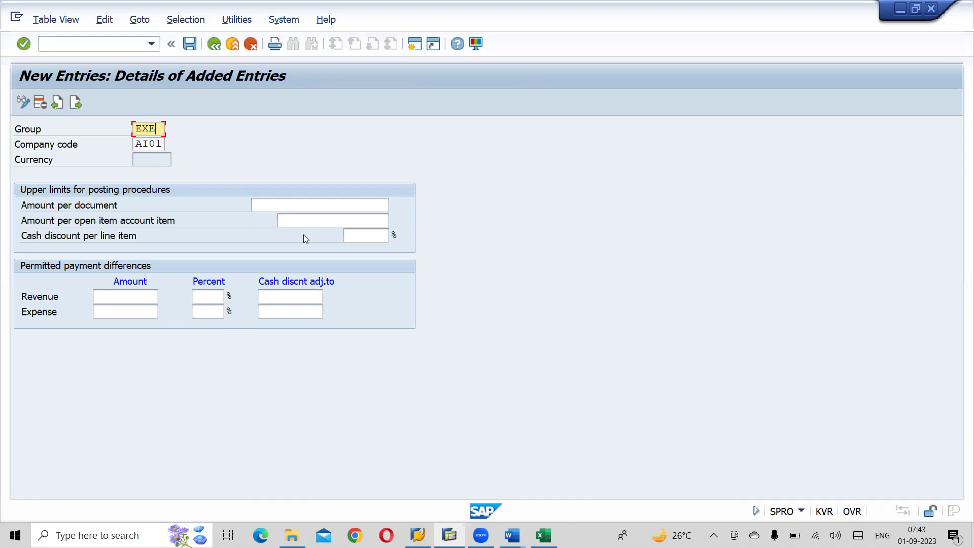
pyautogui.press('BackSpace')
pyautogui.press('BackSpace')
pyautogui.press('BackSpace')
pyautogui.click(323, 203)
pyautogui.hotkey('alt', 'Tab')
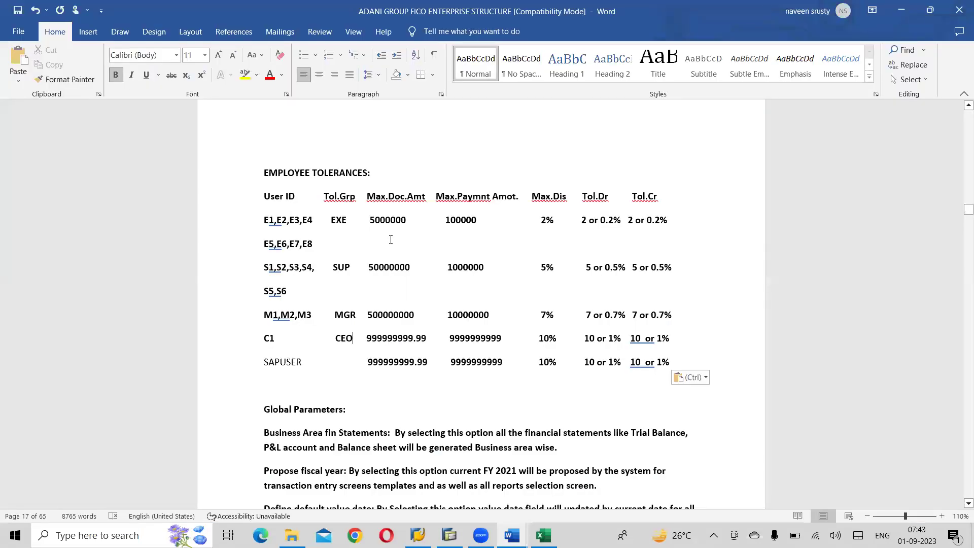
pyautogui.hotkey('alt', 'Tab')
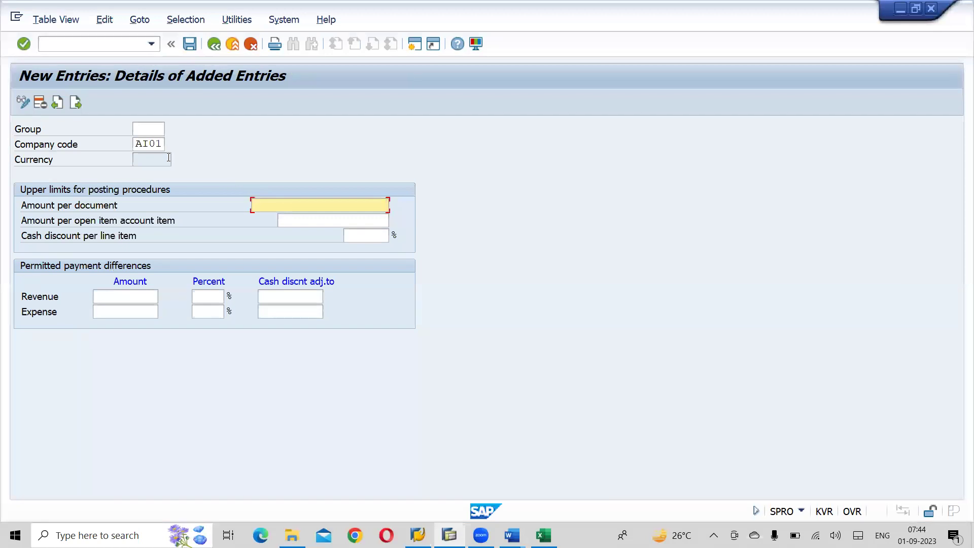
pyautogui.write('000')
pyautogui.press('BackSpace')
pyautogui.press('BackSpace')
pyautogui.press('BackSpace')
pyautogui.press('BackSpace')
pyautogui.write('999999999999999999')
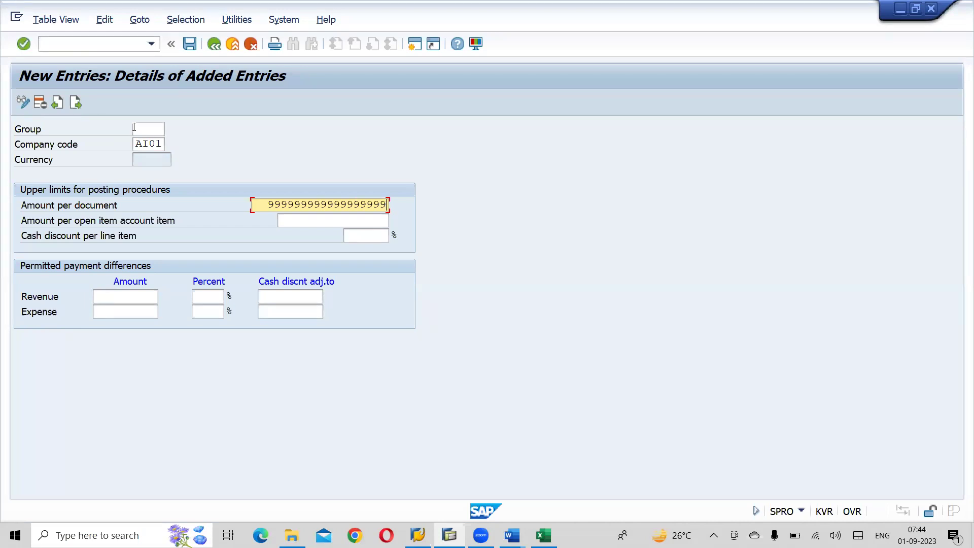
pyautogui.press('Return')
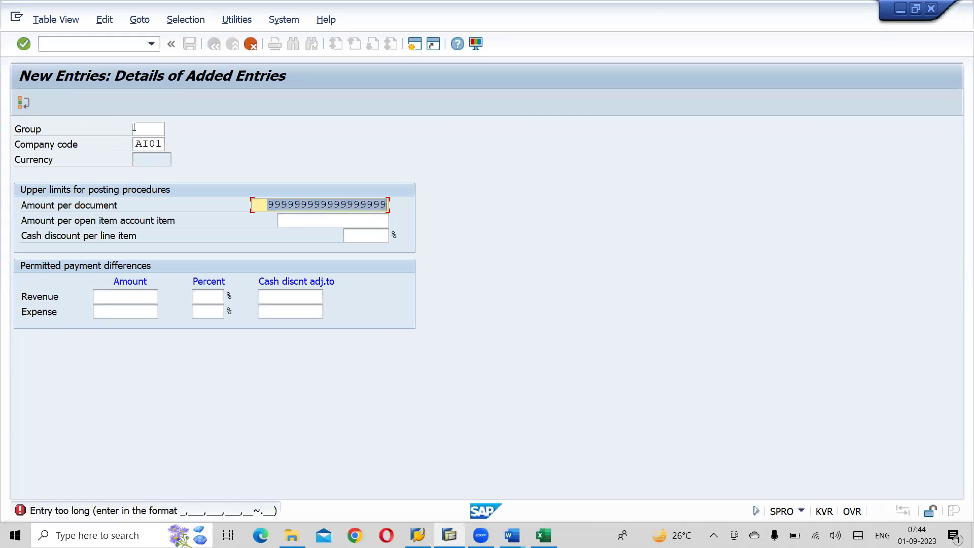
pyautogui.press('End')
pyautogui.press('BackSpace')
pyautogui.press('BackSpace')
pyautogui.press('BackSpace')
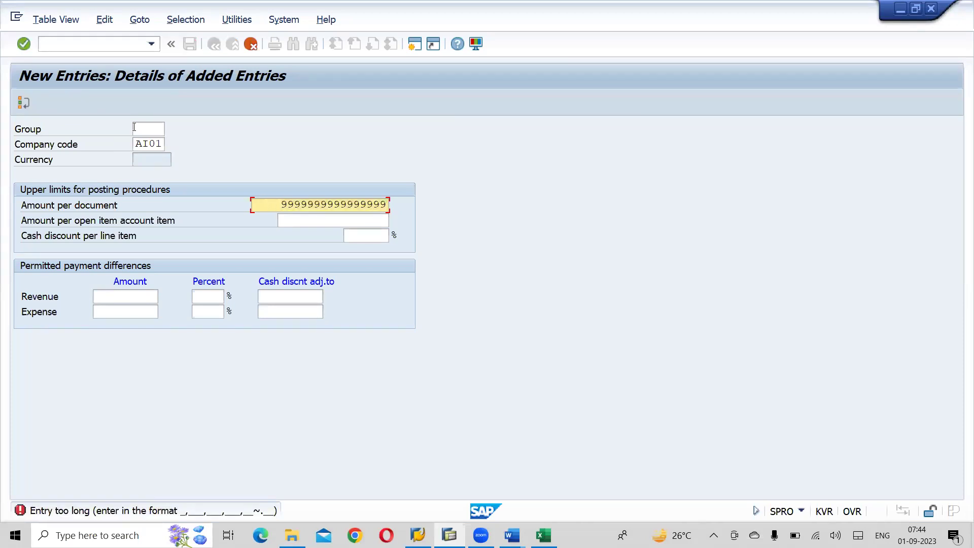
pyautogui.press('Return')
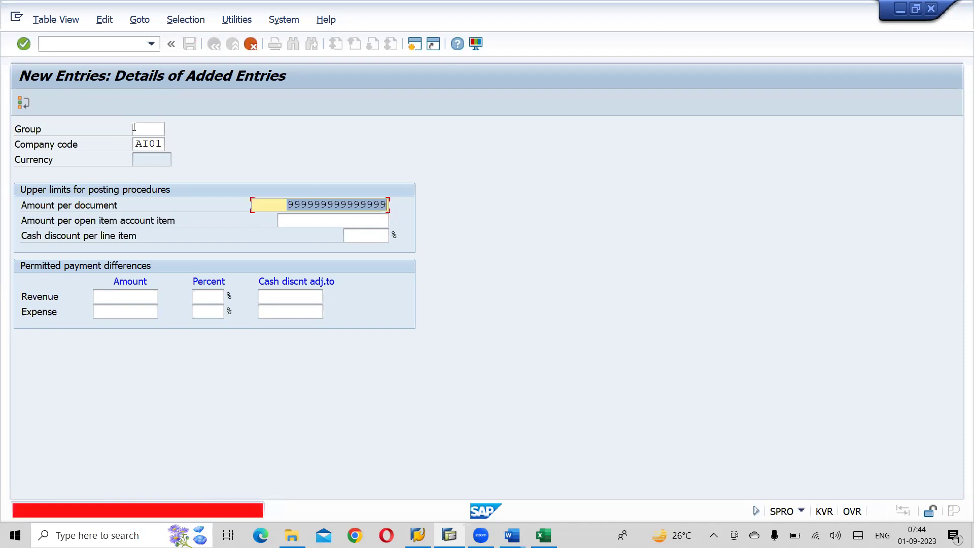
pyautogui.press('End')
pyautogui.press('BackSpace')
pyautogui.press('BackSpace')
pyautogui.press('BackSpace')
pyautogui.press('BackSpace')
pyautogui.press('Return')
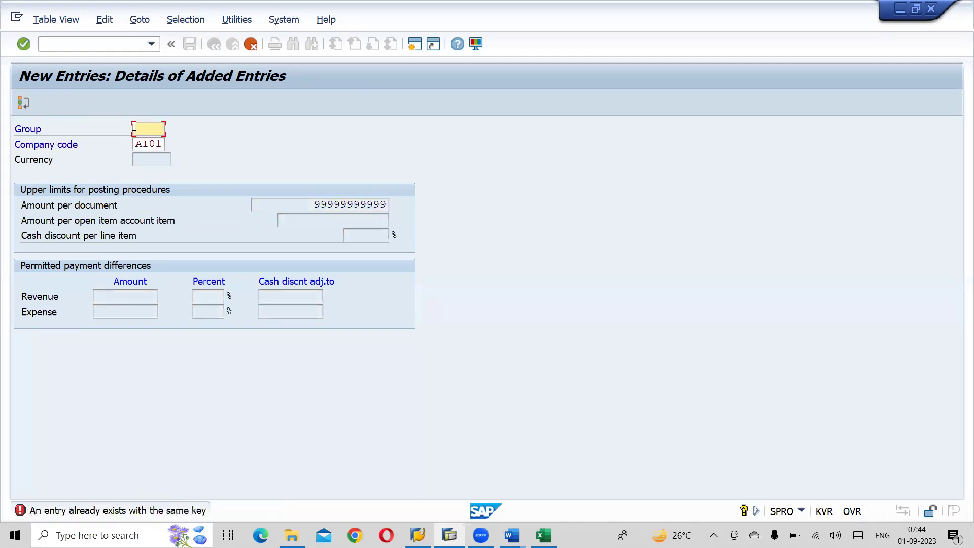
pyautogui.press('Return')
pyautogui.click(252, 43)
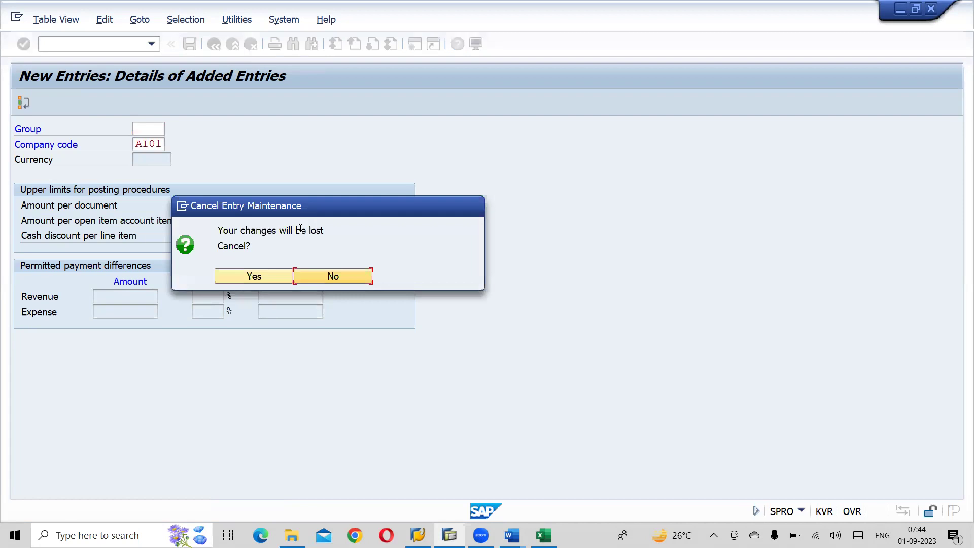
pyautogui.click(269, 274)
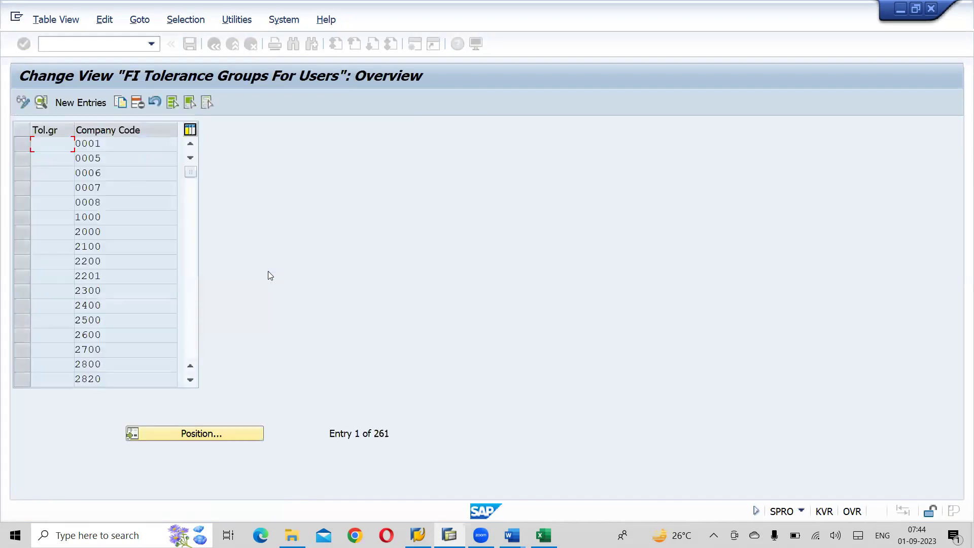
# Try to locate AI01 by tolerance group in the employee tolerance list, then return to the IMG structure
pyautogui.click(227, 431)
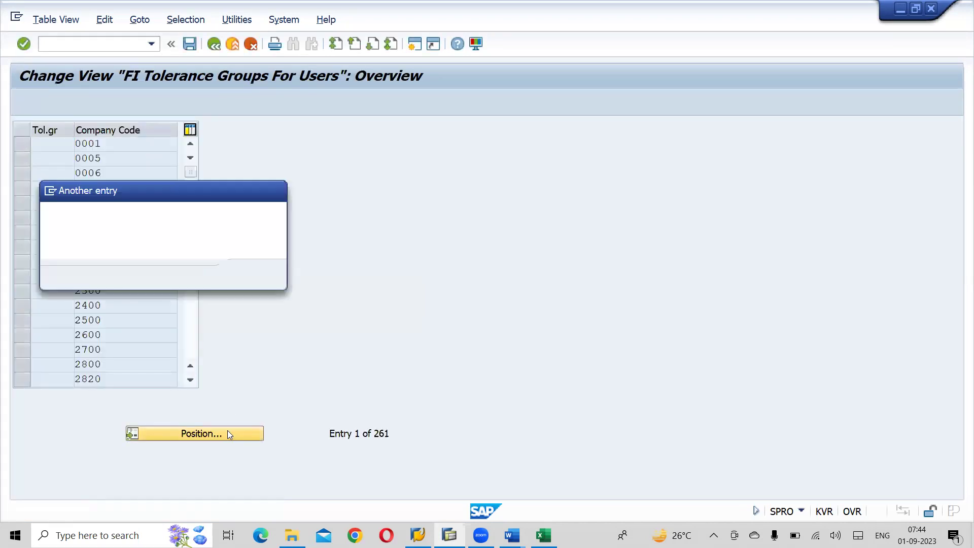
pyautogui.write('AI01')
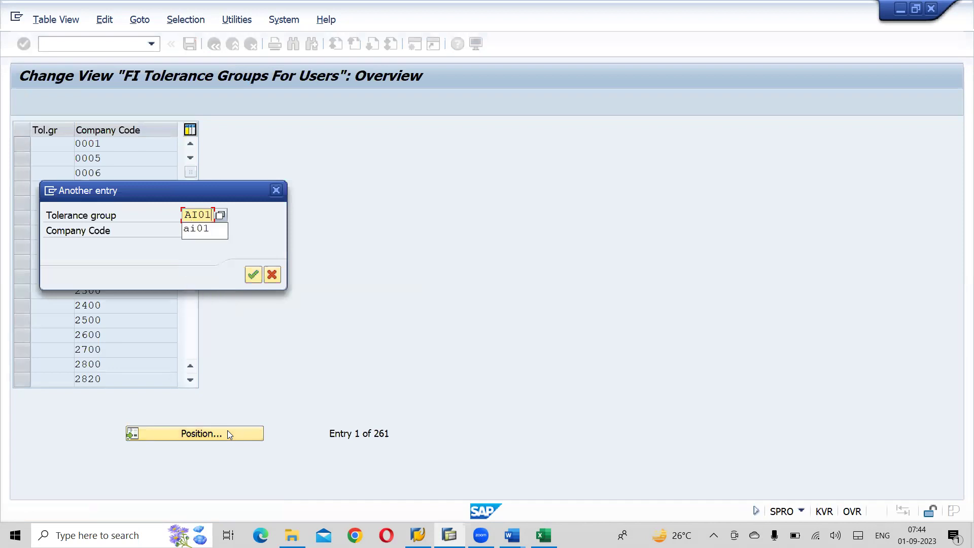
pyautogui.press('Return')
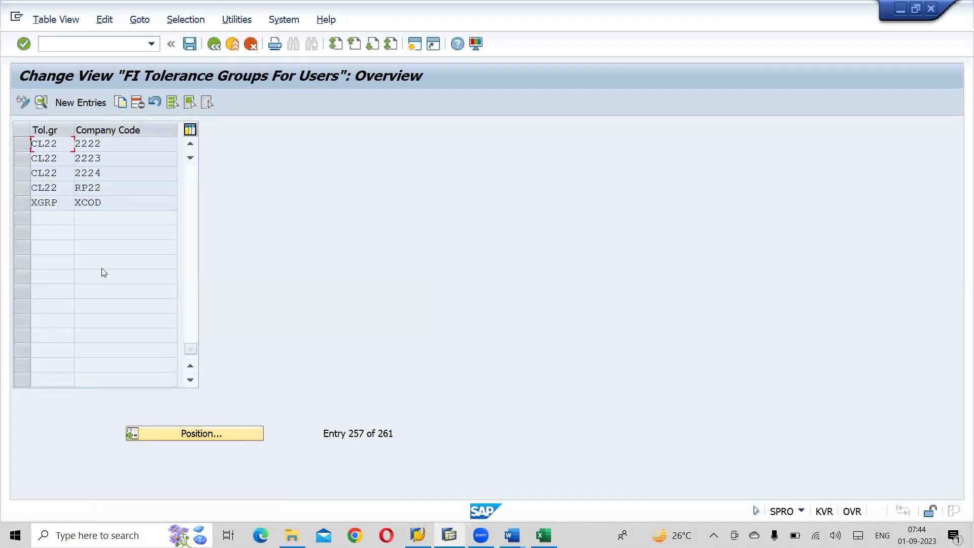
pyautogui.click(191, 145)
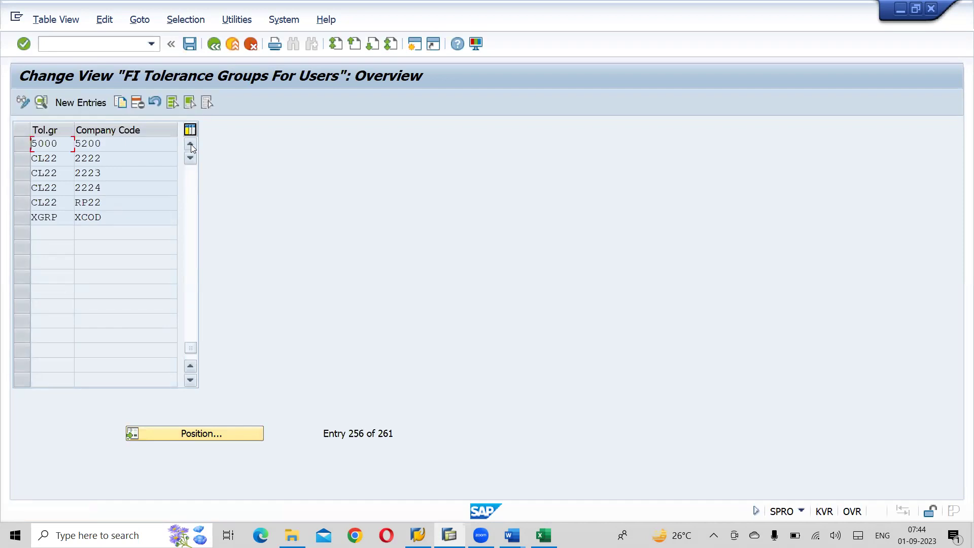
pyautogui.click(219, 47)
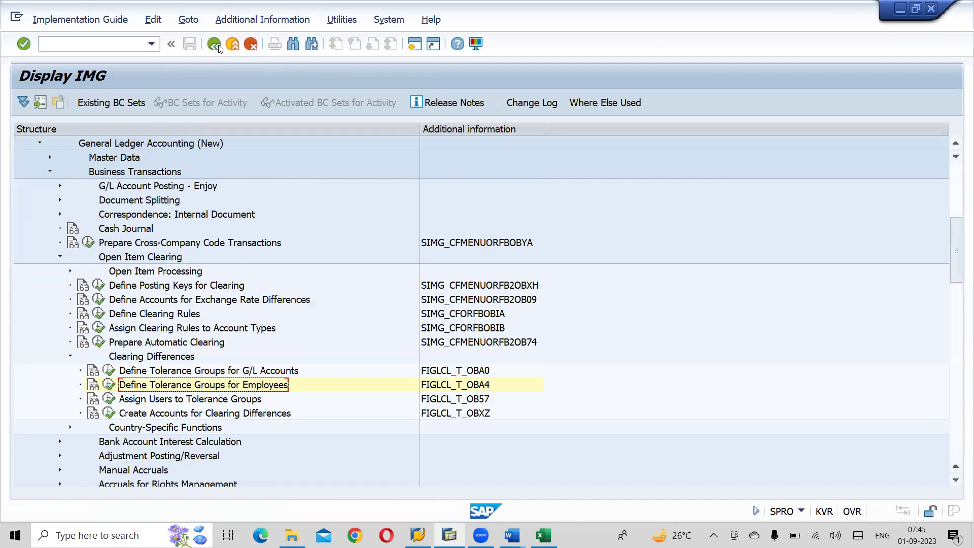
# Locate company code AI01 in the employee tolerance groups and open its blank-group entry's details
pyautogui.click(110, 385)
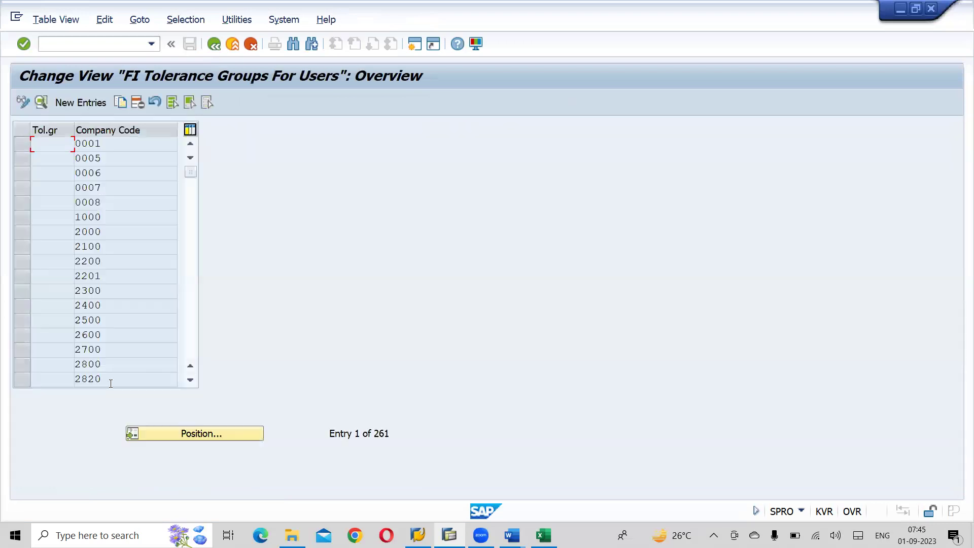
pyautogui.click(187, 437)
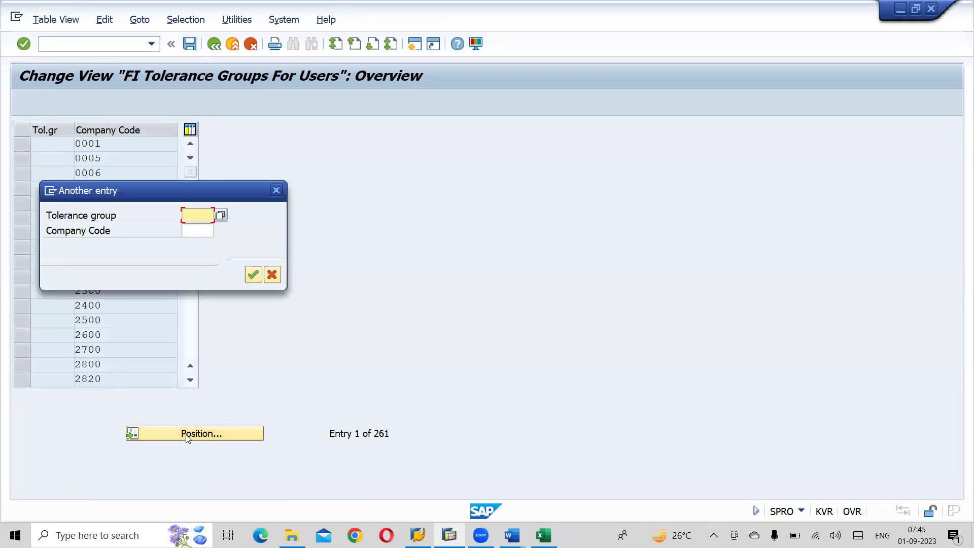
pyautogui.click(206, 229)
pyautogui.write('A101')
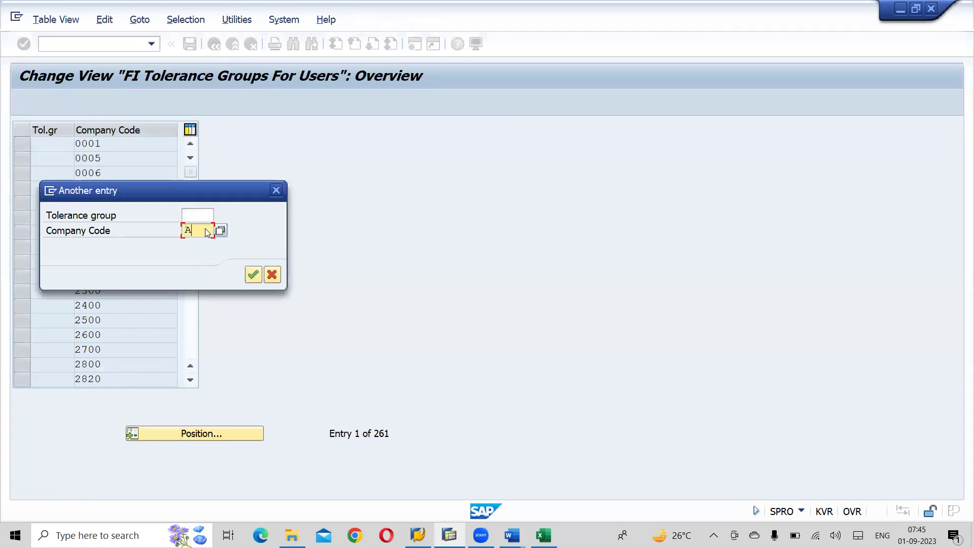
pyautogui.press('Return')
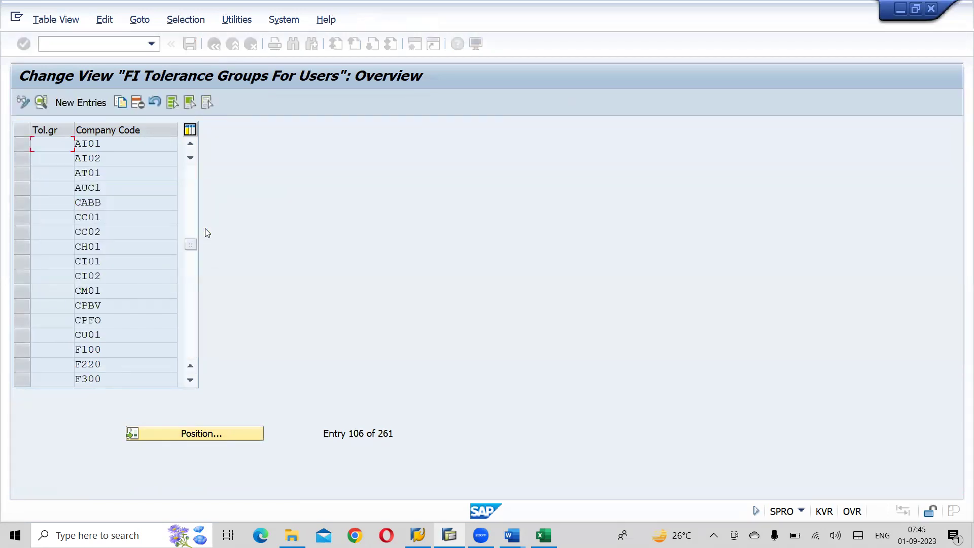
pyautogui.click(21, 145)
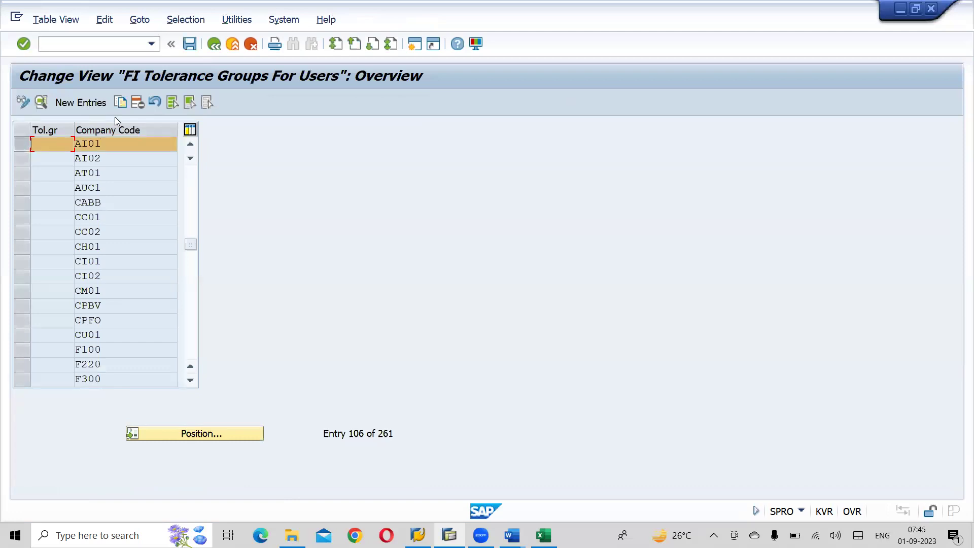
pyautogui.click(41, 104)
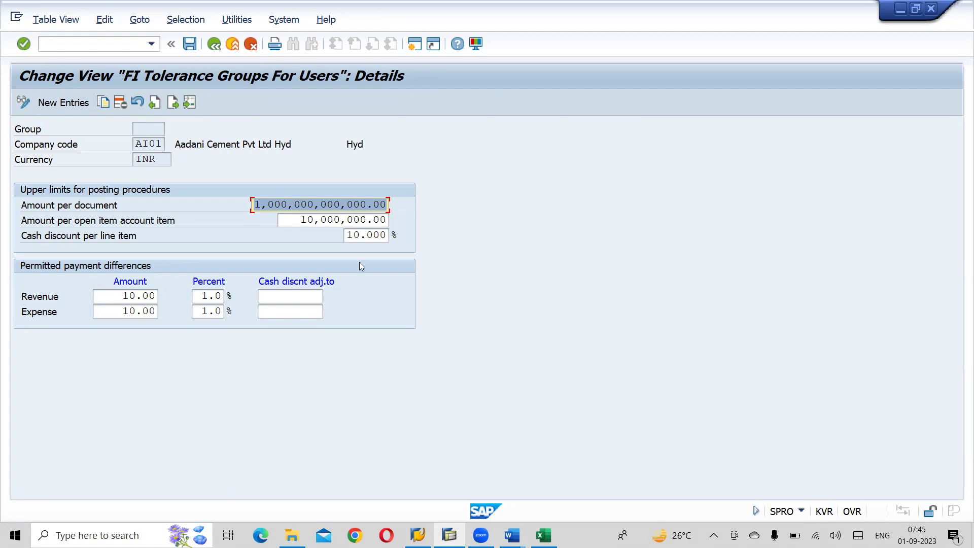
# In the Word EMPLOYEE TOLERANCES table, delete the SAPUSER row's Max.Dis value and return to the AI01 entry in SAP
pyautogui.hotkey('alt', 'Tab')
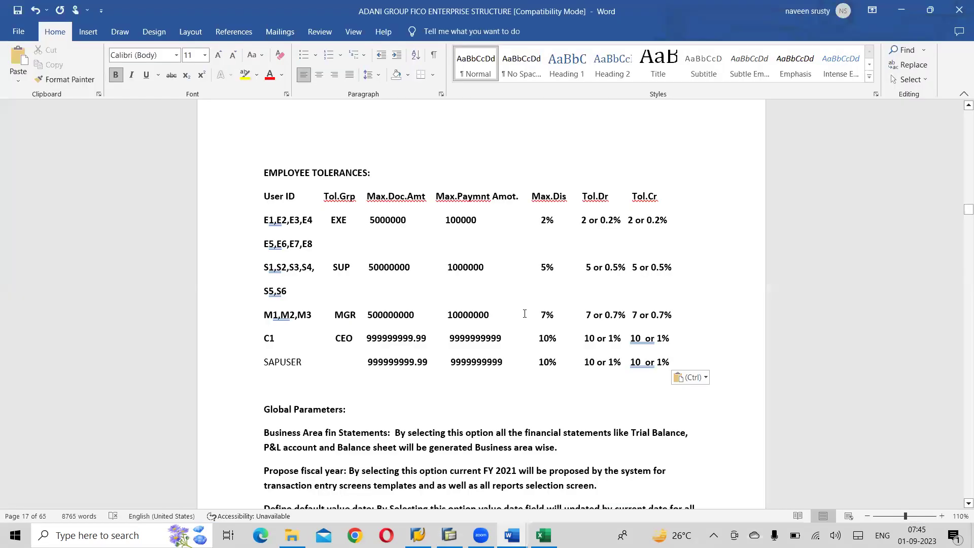
pyautogui.moveTo(671, 362); pyautogui.dragTo(637, 362)
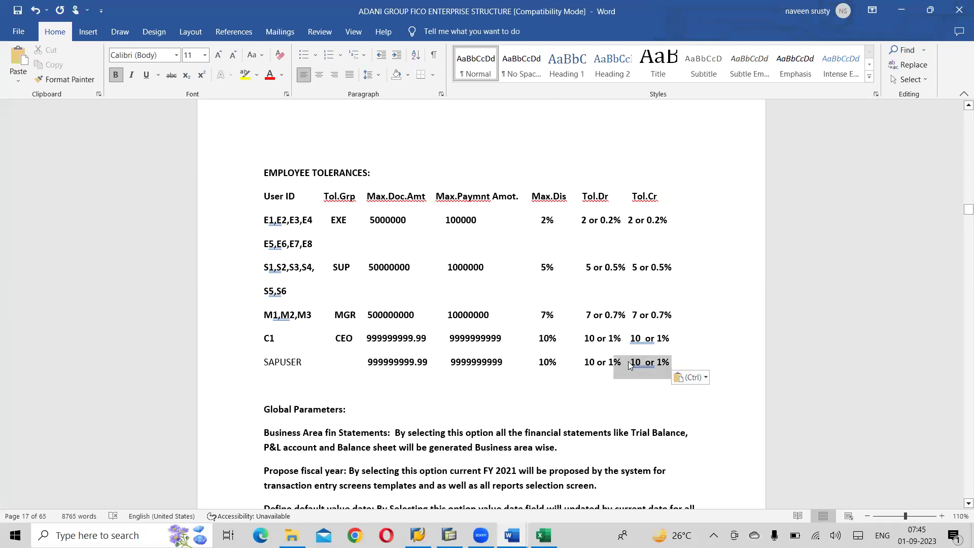
pyautogui.moveTo(561, 362); pyautogui.dragTo(539, 361)
pyautogui.press('Delete')
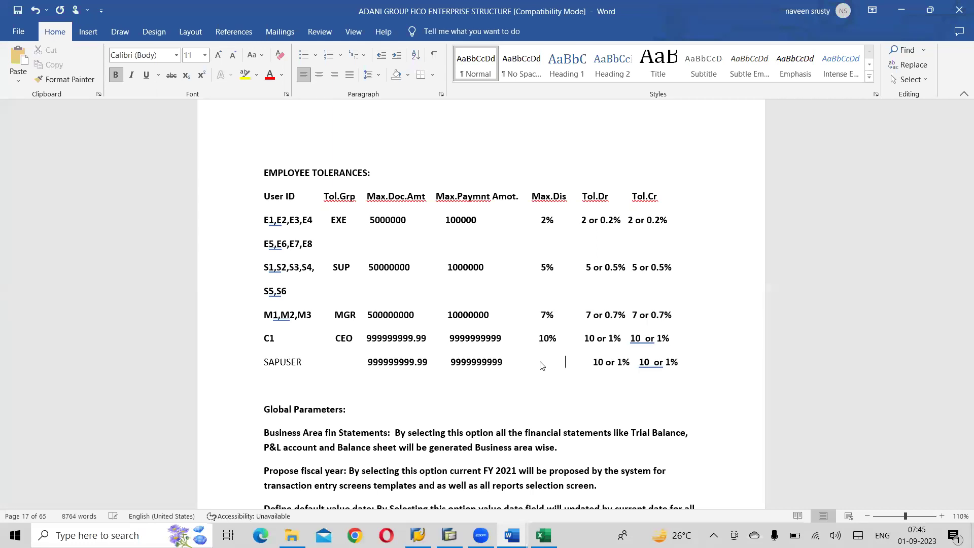
pyautogui.press('alt')
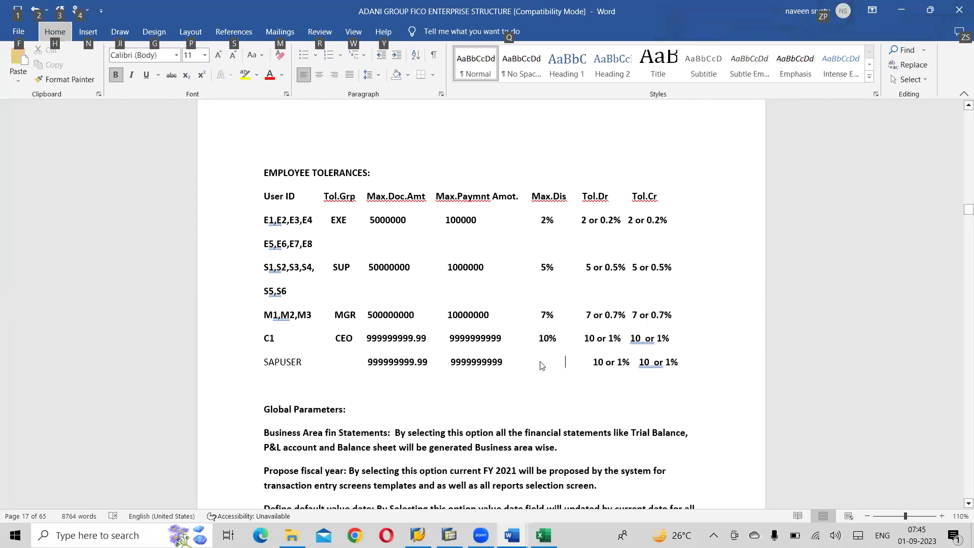
pyautogui.hotkey('alt', 'Tab')
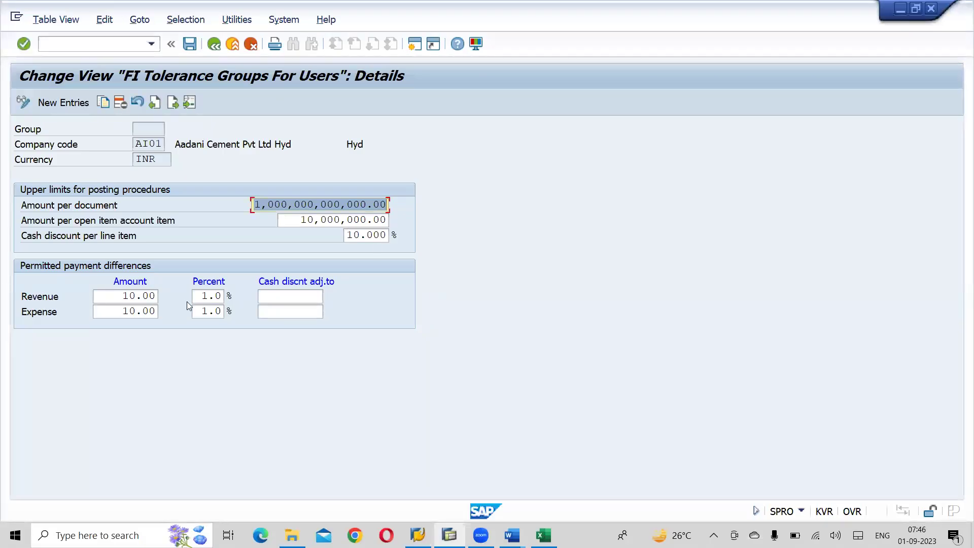
pyautogui.hotkey('alt', 'Tab')
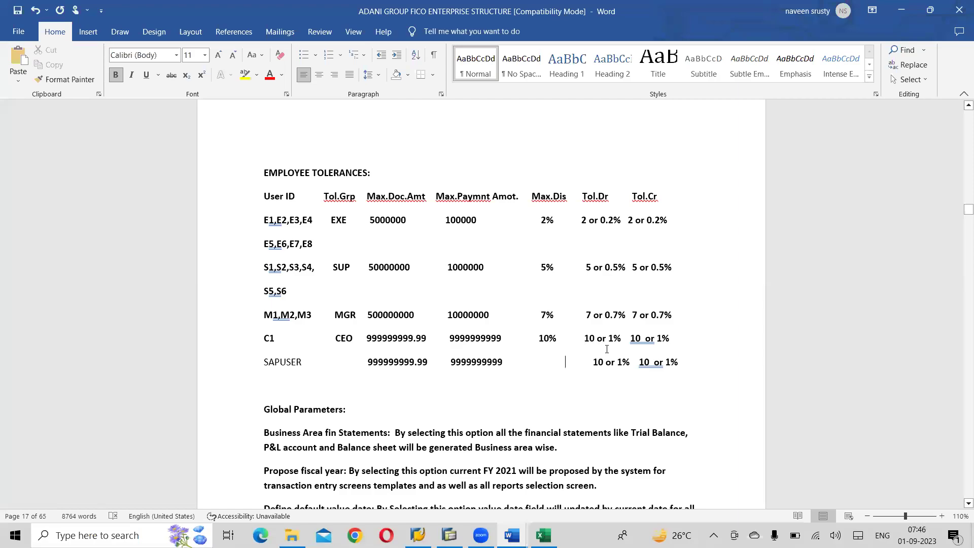
pyautogui.hotkey('alt', 'Tab')
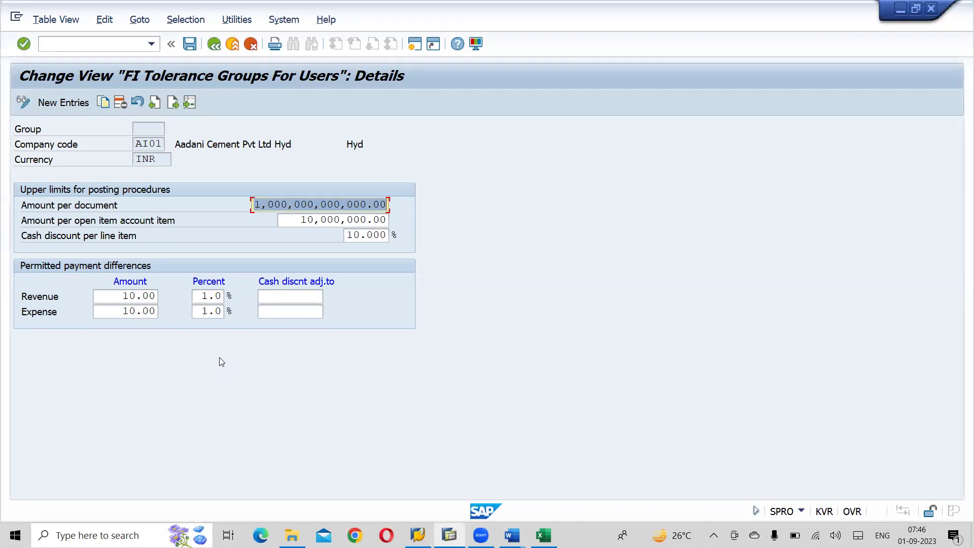
pyautogui.press('Delete')
pyautogui.write('999999999999999999')
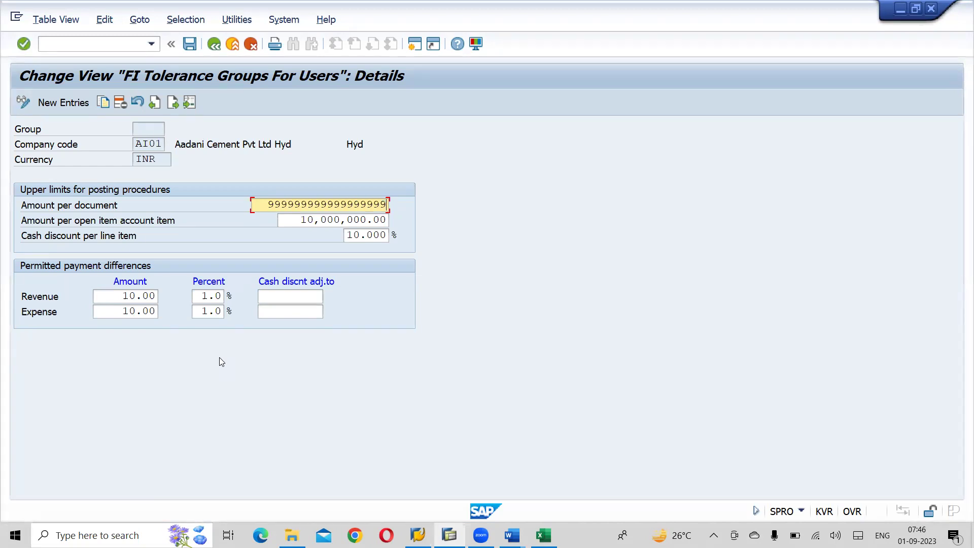
pyautogui.press('Return')
pyautogui.press('Return')
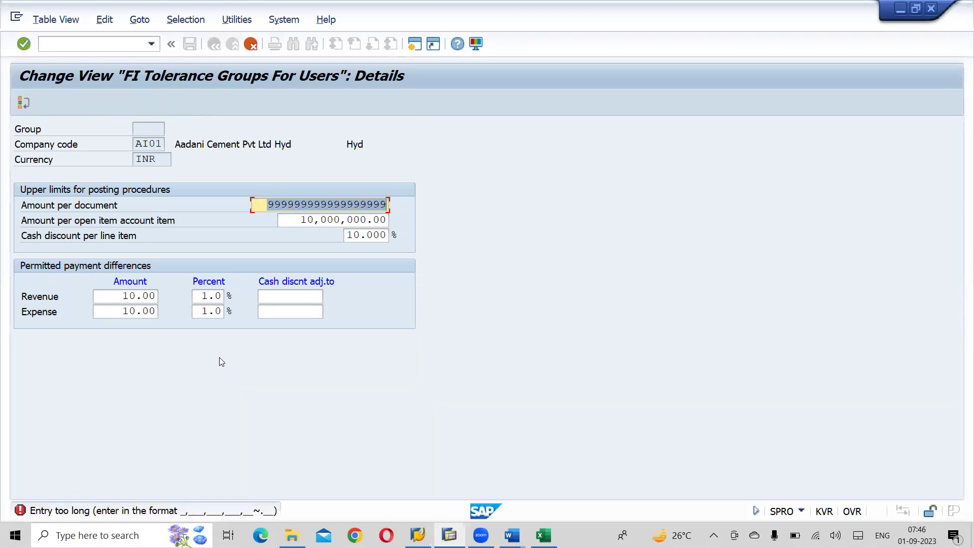
pyautogui.press('BackSpace')
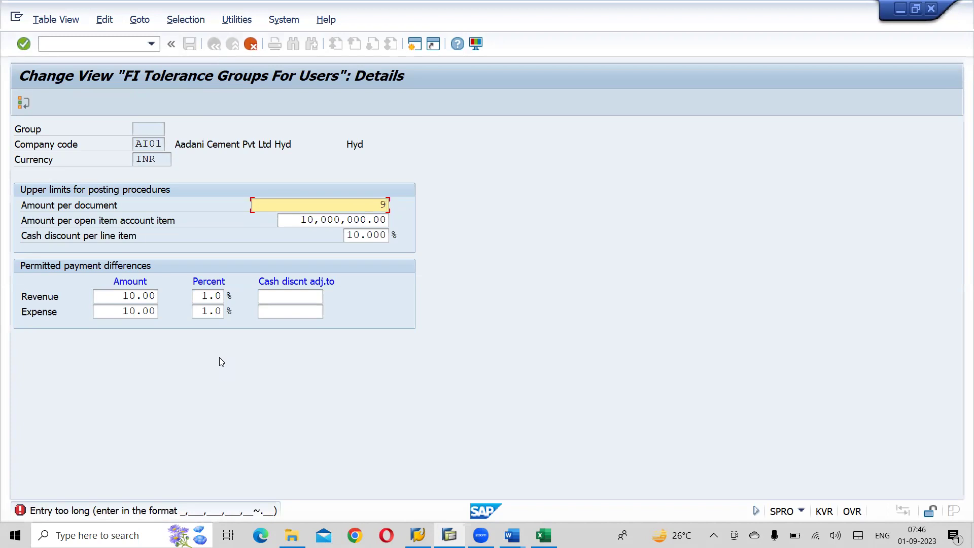
pyautogui.write('999999999999999')
pyautogui.press('Return')
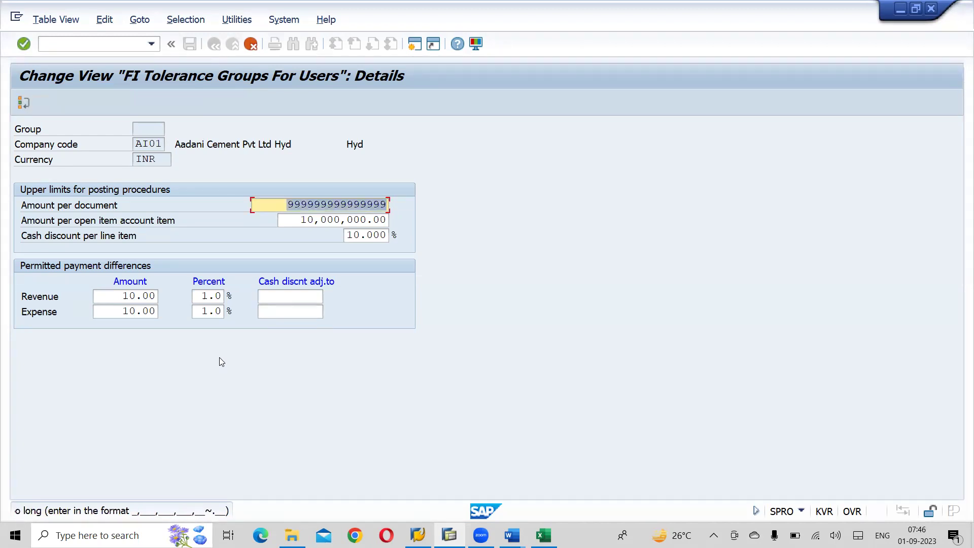
pyautogui.press('BackSpace')
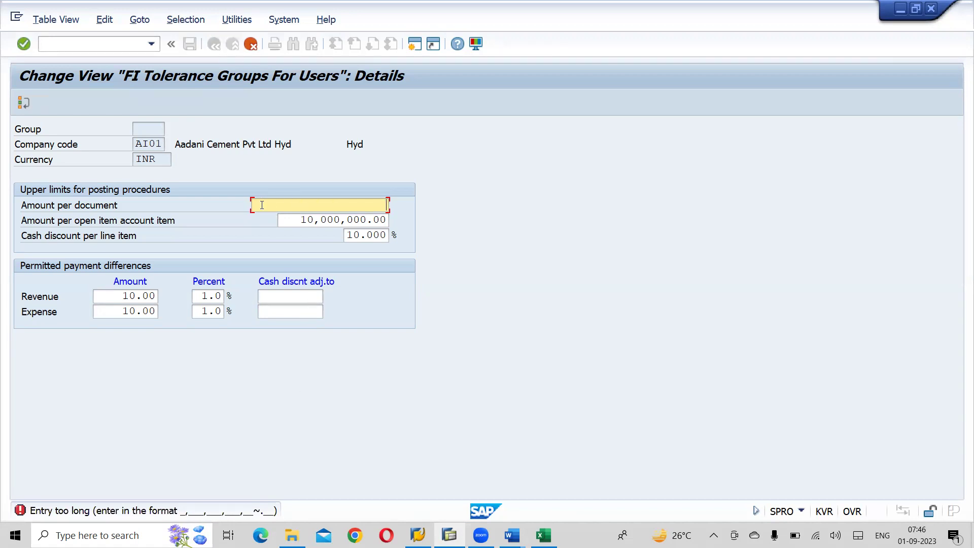
pyautogui.write('999999999999999999')
pyautogui.press('Return')
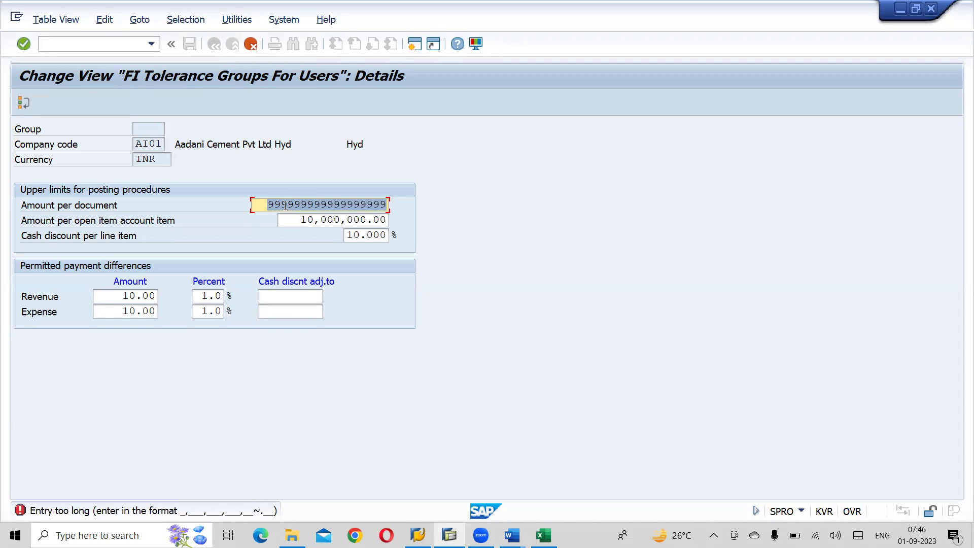
# Try to rewrite the amount per document with thousands separators as 99,999,99999999
pyautogui.click(274, 204)
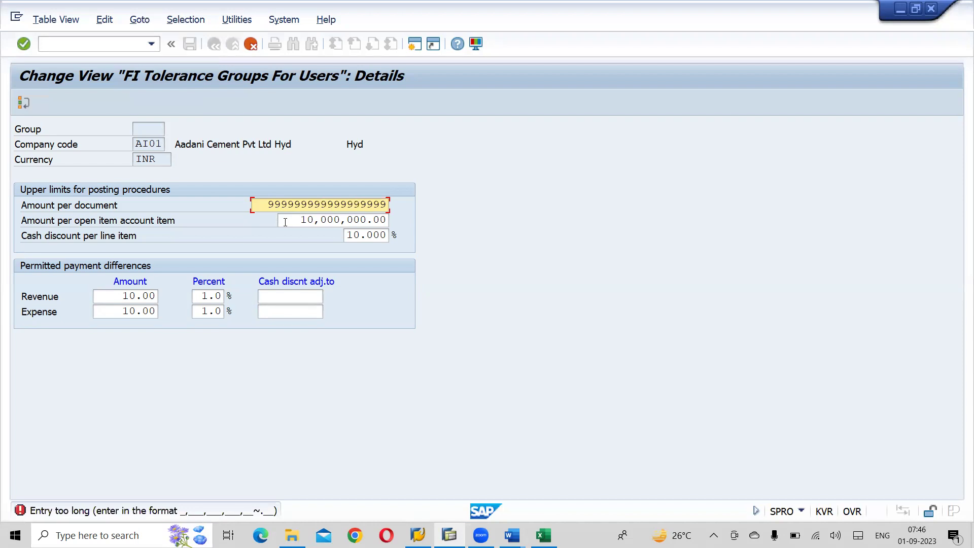
pyautogui.write(',999,')
pyautogui.press('BackSpace')
pyautogui.press('BackSpace')
pyautogui.press('BackSpace')
pyautogui.press('BackSpace')
pyautogui.press('BackSpace')
pyautogui.press('Return')
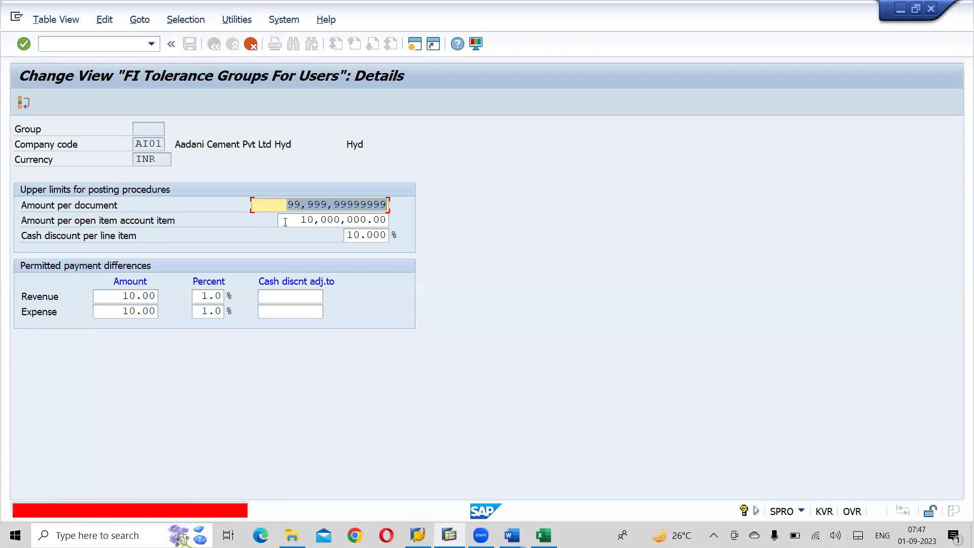
# Set AI01's amount per document to 999,999,999
pyautogui.press('BackSpace')
pyautogui.write('99999999')
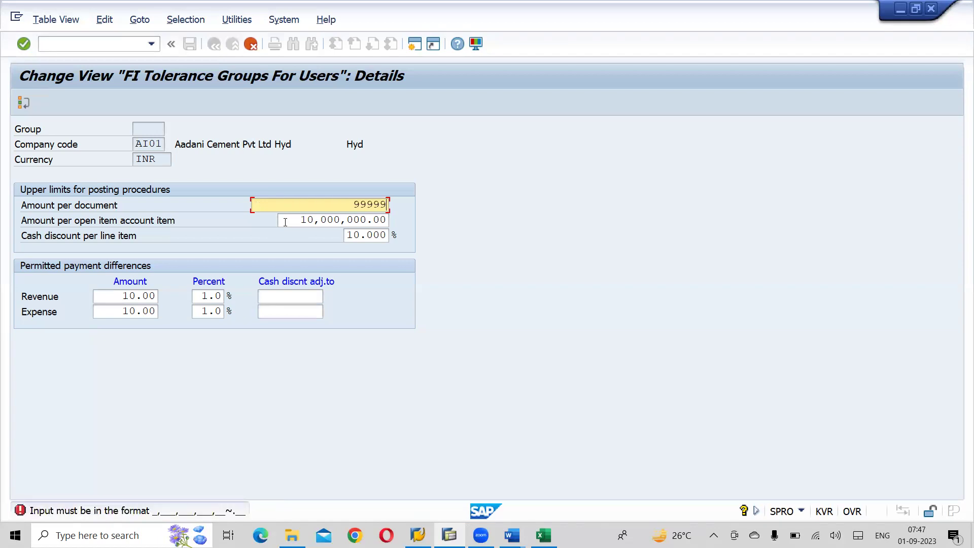
pyautogui.write('99')
pyautogui.press('BackSpace')
pyautogui.press('Return')
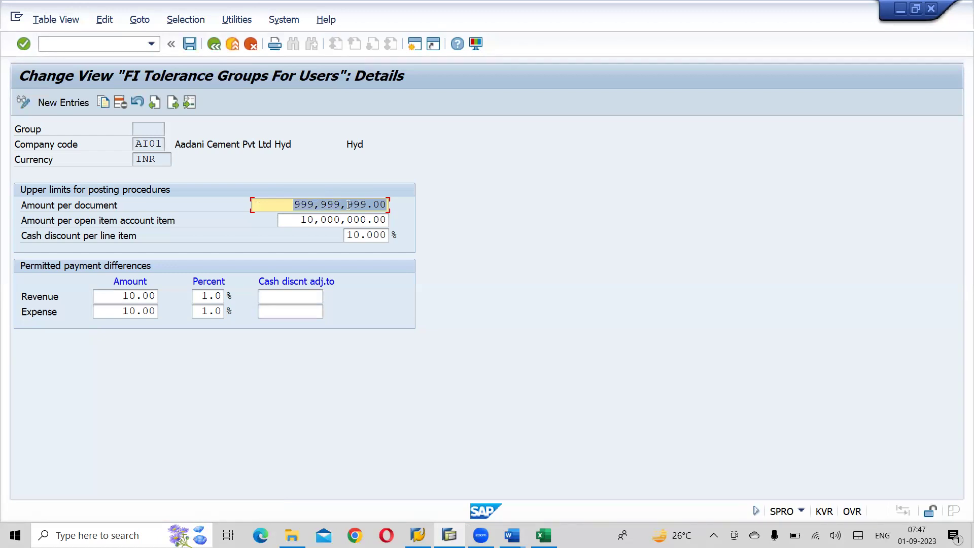
# Set AI01's amount per document to 999,999,999,999
pyautogui.write('999,99')
pyautogui.write('9')
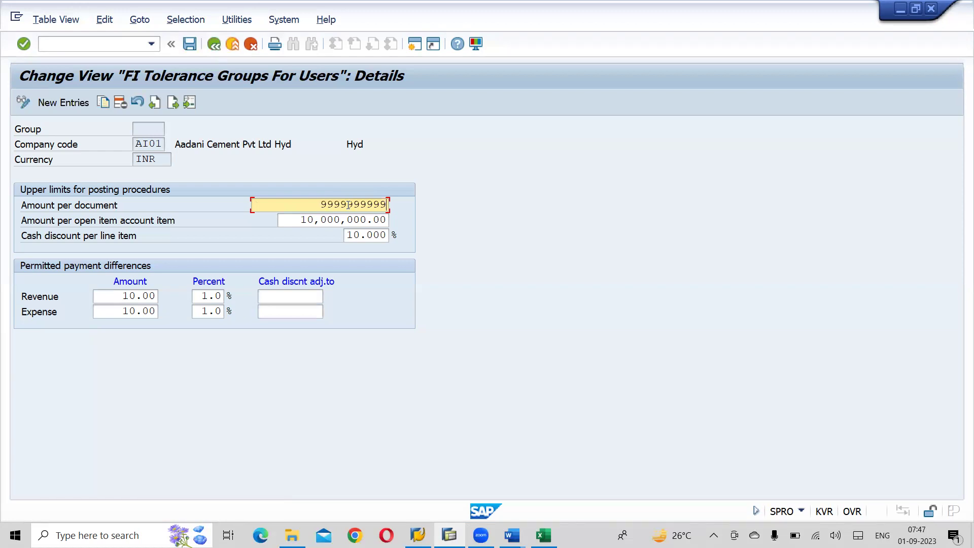
pyautogui.write(',999,999')
pyautogui.press('Return')
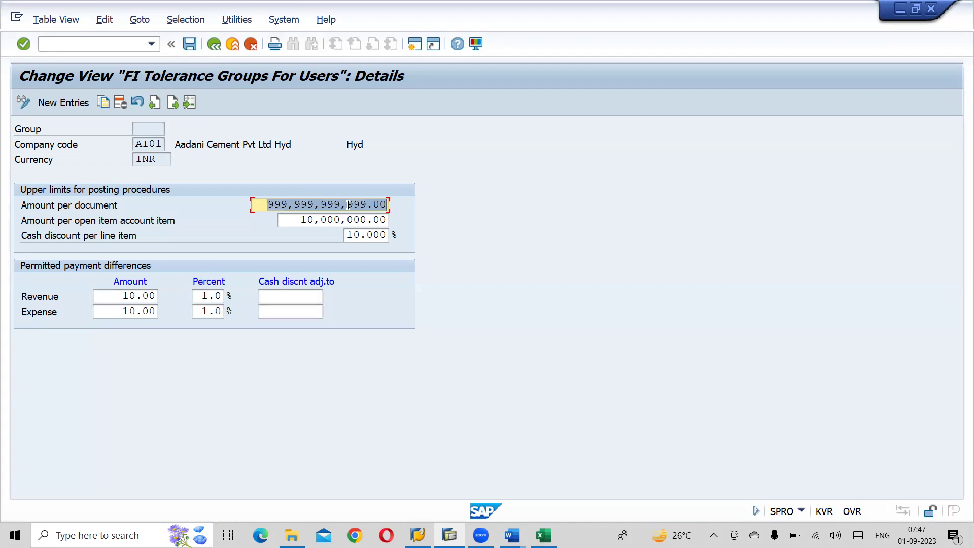
# Set AI01's amount per open item account item to 99,999,999
pyautogui.click(299, 220)
pyautogui.press('Delete')
pyautogui.press('Delete')
pyautogui.press('Delete')
pyautogui.press('Delete')
pyautogui.press('Delete')
pyautogui.press('Delete')
pyautogui.press('Delete')
pyautogui.press('Delete')
pyautogui.press('Delete')
pyautogui.press('Delete')
pyautogui.press('Delete')
pyautogui.press('Delete')
pyautogui.press('Delete')
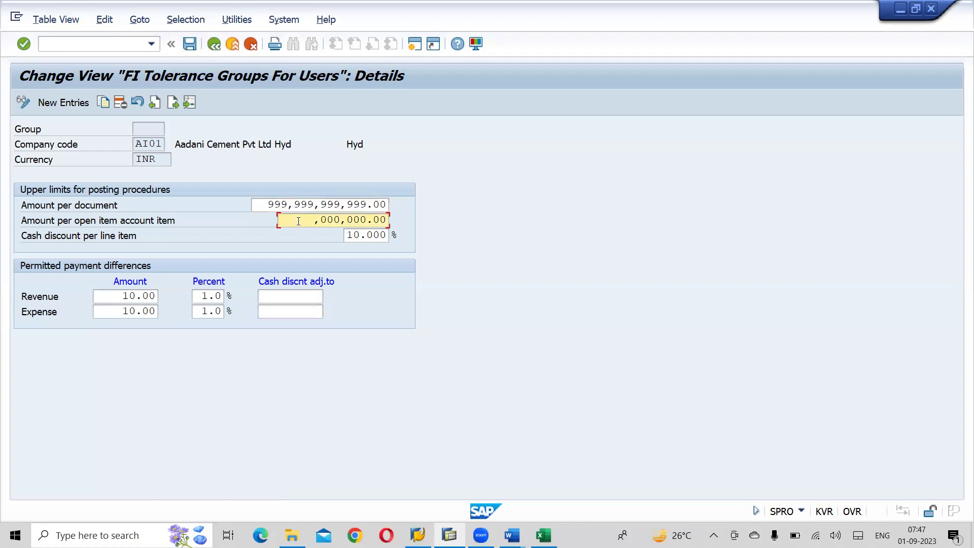
pyautogui.write('999,999,99')
pyautogui.press('Return')
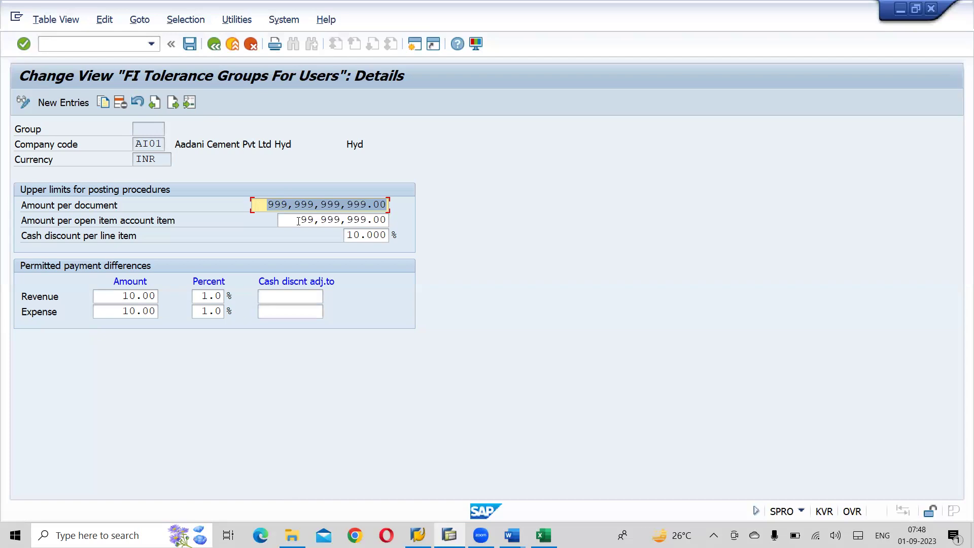
# Review the Word EMPLOYEE TOLERANCES limits and the example discount percentages in the other Word document
pyautogui.hotkey('alt', 'Tab')
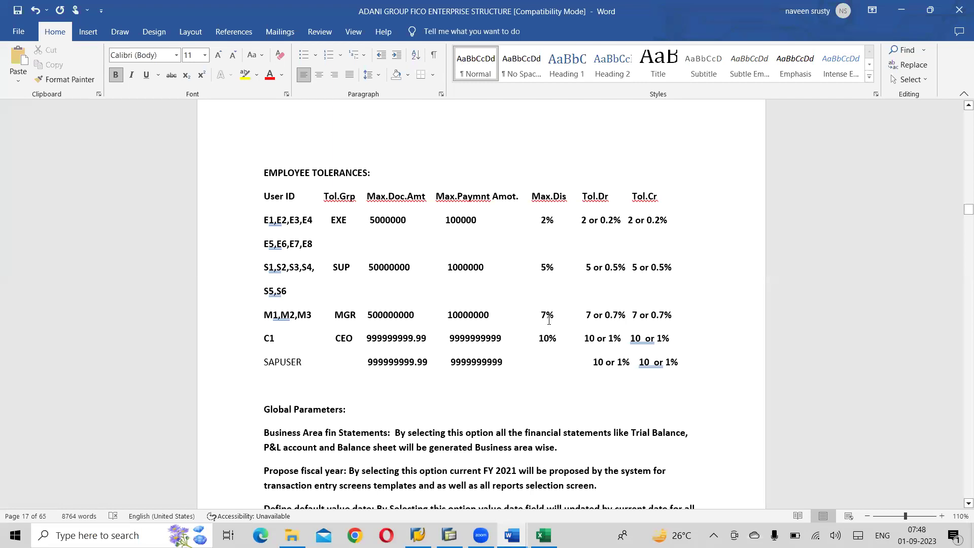
pyautogui.hotkey('alt', 'Tab')
pyautogui.hotkey('alt', 'Tab')
pyautogui.hotkey('alt', 'Tab')
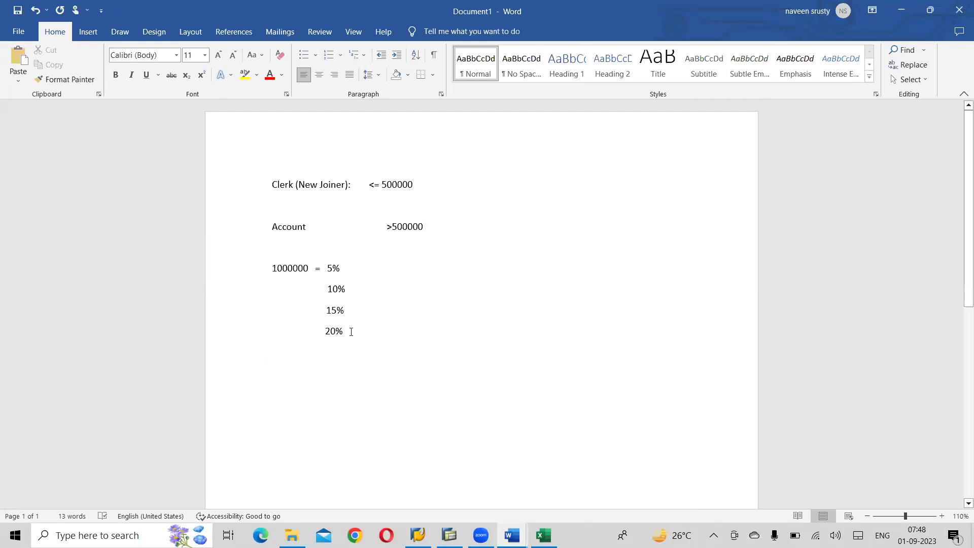
pyautogui.hotkey('alt', 'Tab')
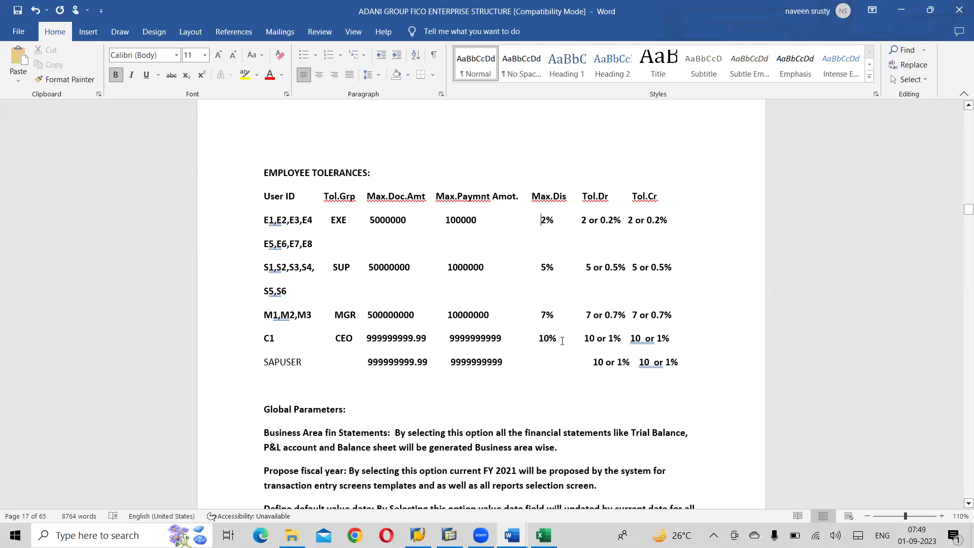
pyautogui.moveTo(525, 367); pyautogui.dragTo(474, 303)
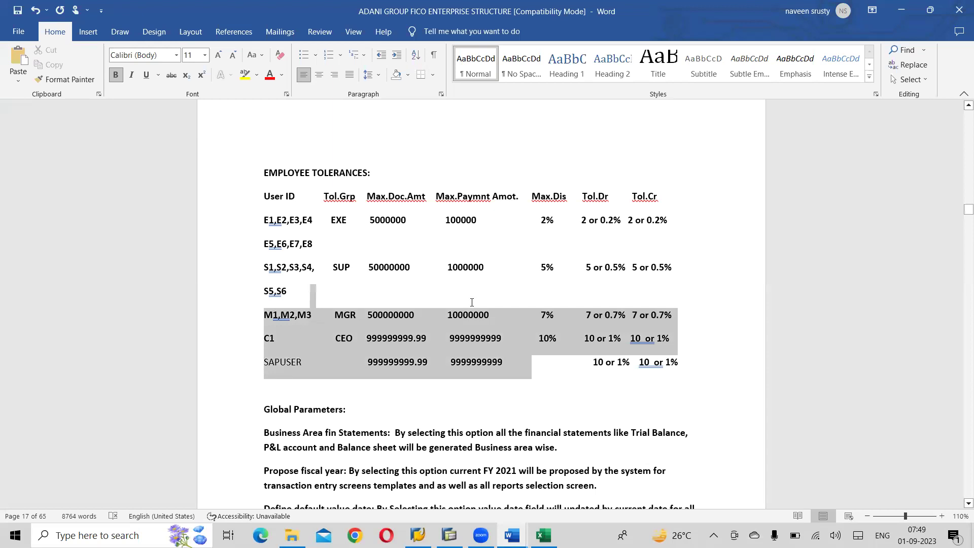
pyautogui.moveTo(571, 192); pyautogui.dragTo(268, 203)
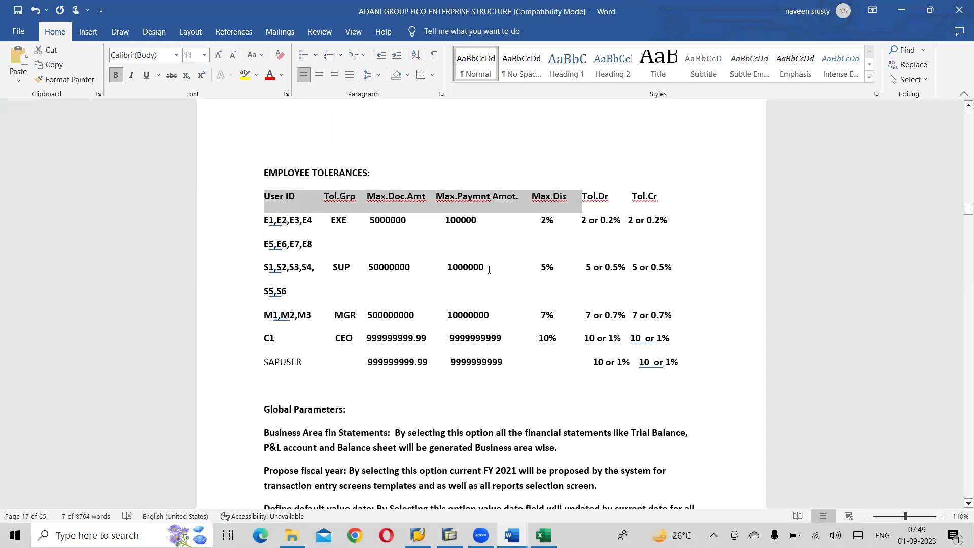
pyautogui.moveTo(584, 339); pyautogui.dragTo(670, 341)
pyautogui.hotkey('alt', 'Tab')
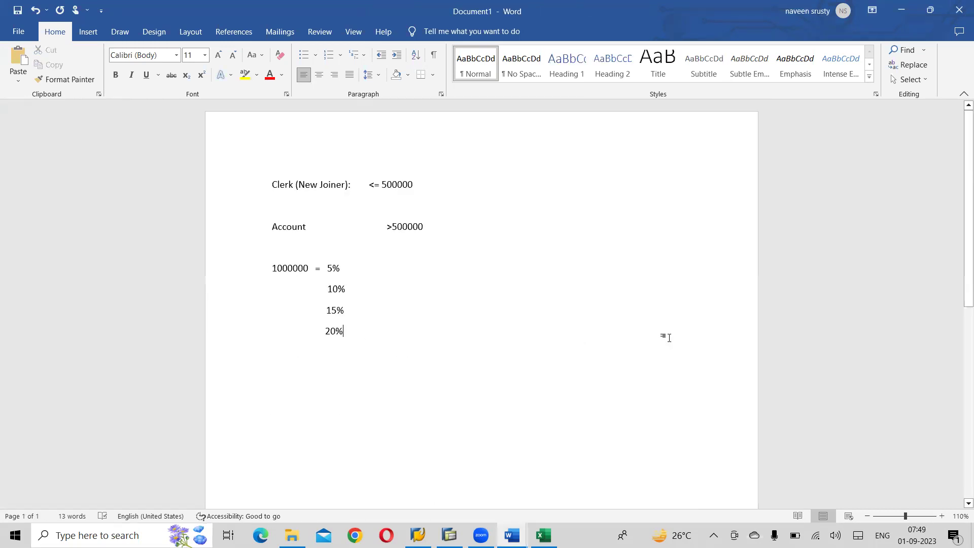
# Return to SAP and save AI01's blank tolerance group to customizing request ER7K900068, going back to the overview
pyautogui.hotkey('alt', 'Tab')
pyautogui.hotkey('alt', 'Tab')
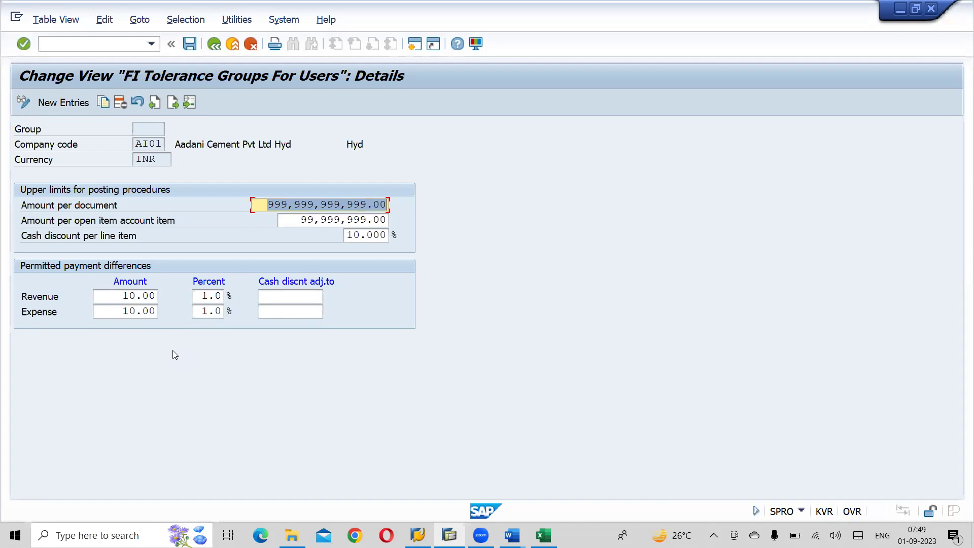
pyautogui.click(190, 44)
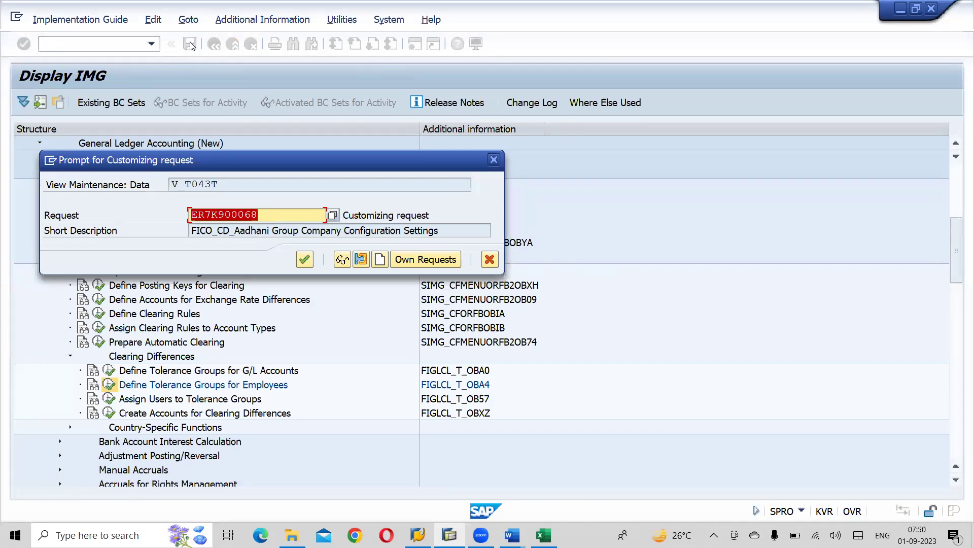
pyautogui.click(304, 259)
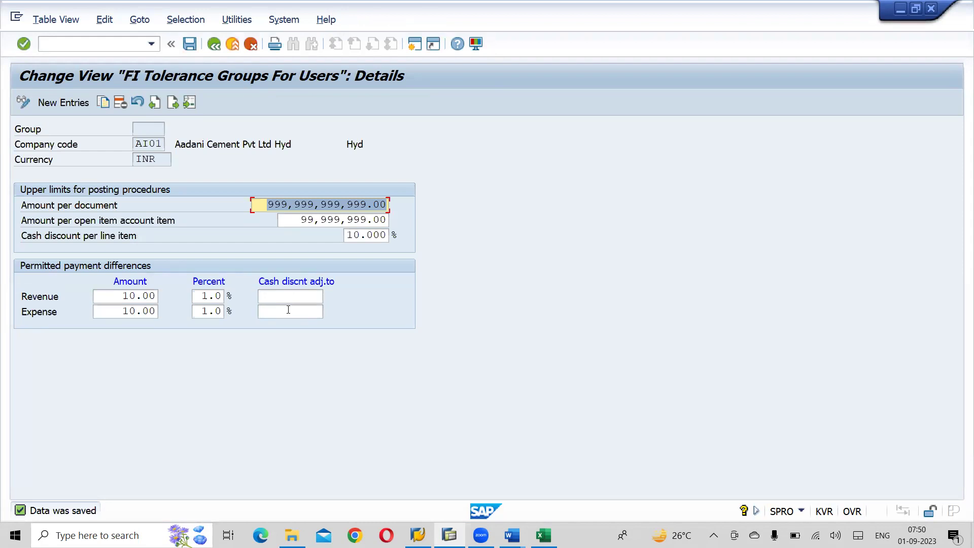
pyautogui.click(215, 45)
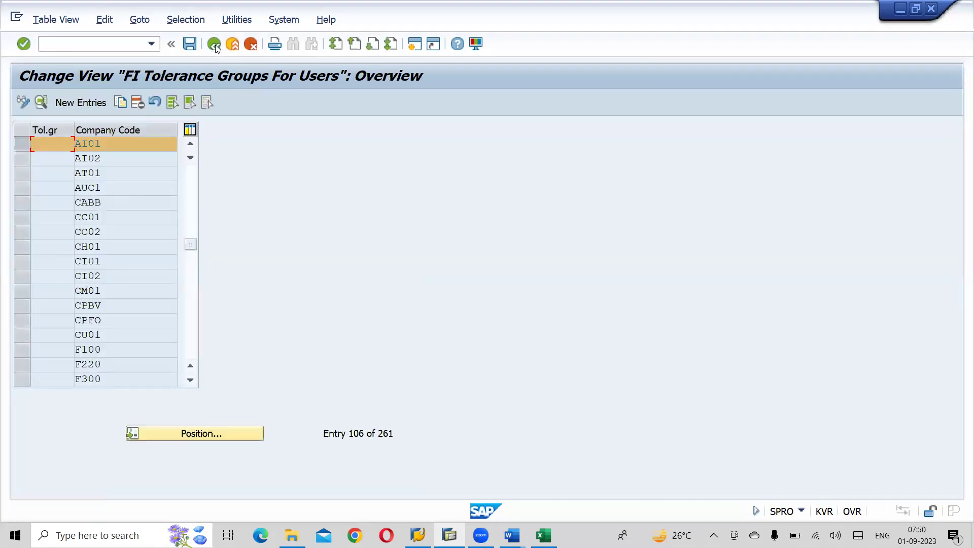
# Examine the posting limits and payment differences in AI02's blank tolerance group
pyautogui.click(21, 160)
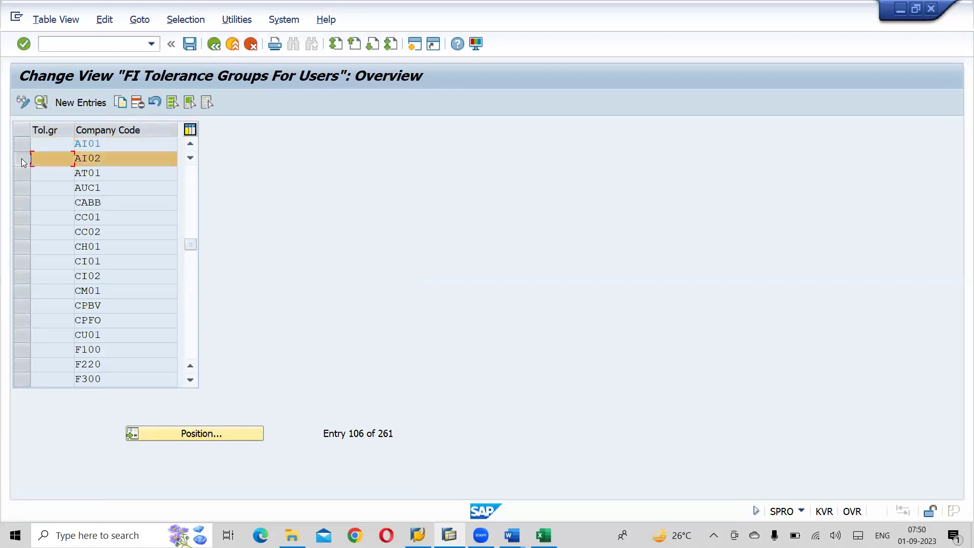
pyautogui.click(39, 105)
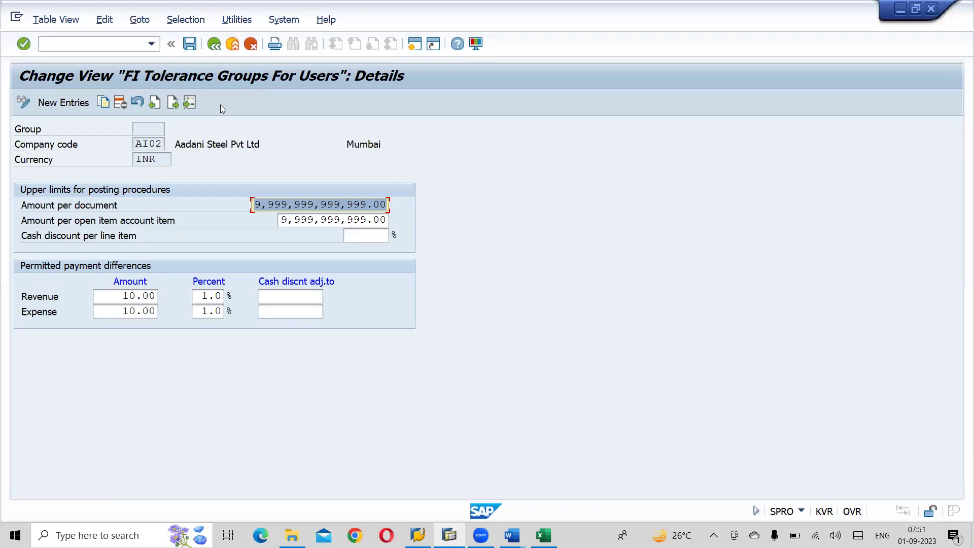
pyautogui.click(215, 45)
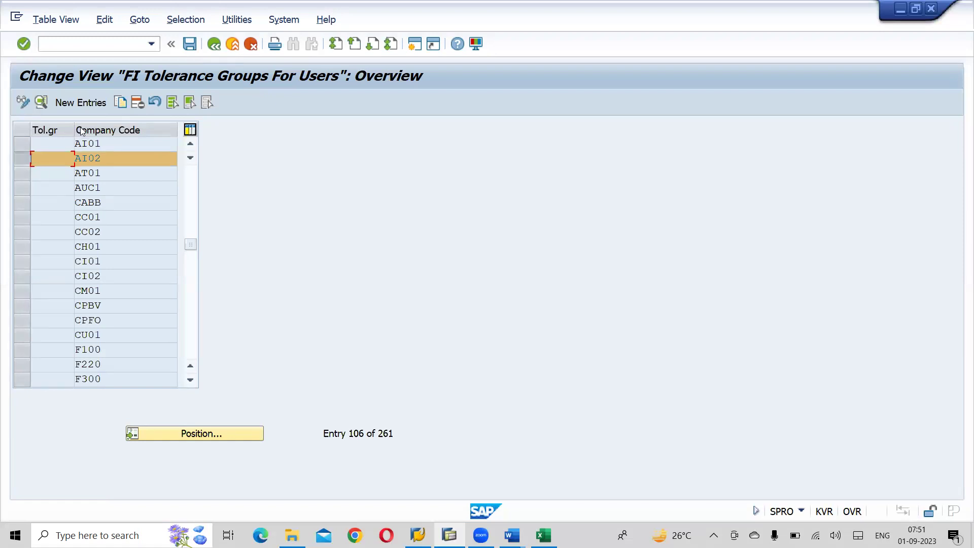
# Copy AI02's blank tolerance group entry to company code AU01
pyautogui.click(122, 103)
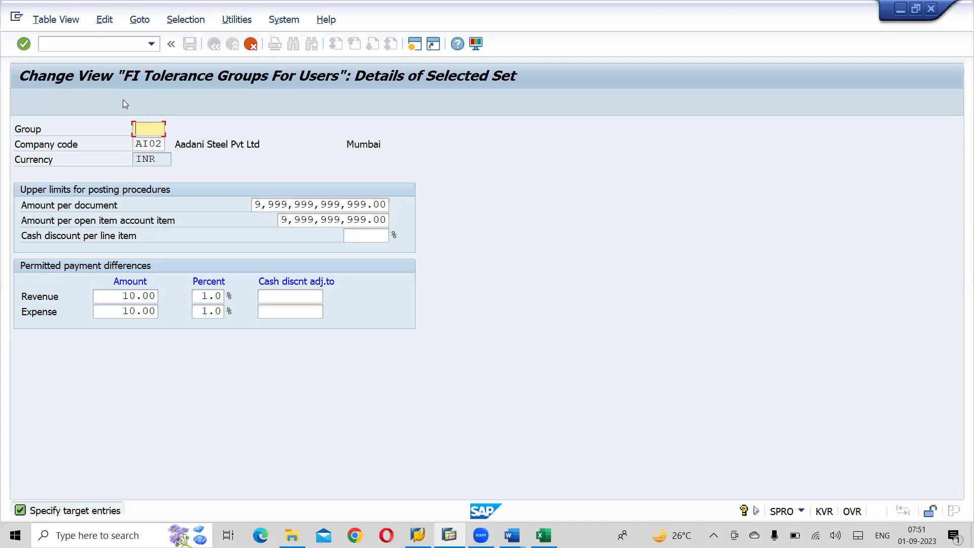
pyautogui.press('Tab')
pyautogui.write('AU0')
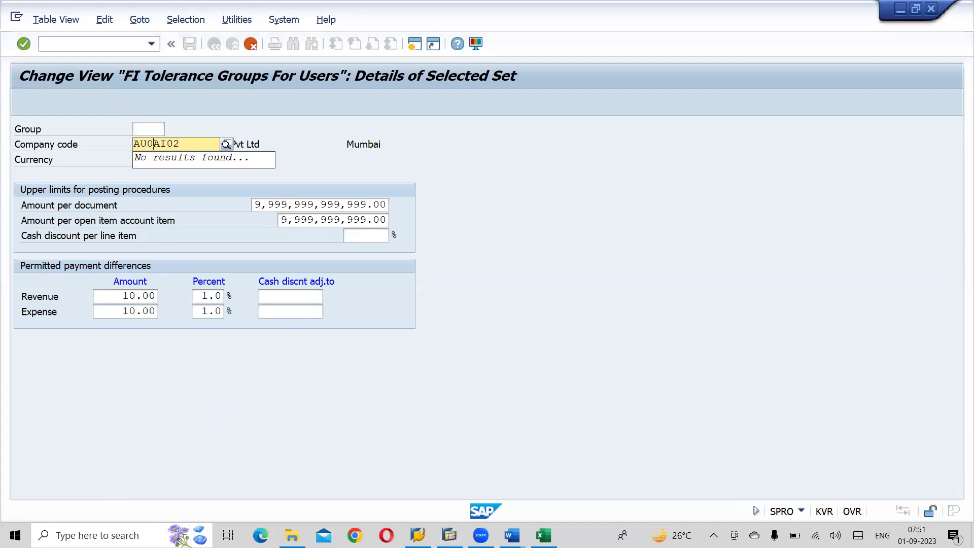
pyautogui.write('2')
pyautogui.press('BackSpace')
pyautogui.write('1')
pyautogui.press('Delete')
pyautogui.press('Delete')
pyautogui.press('Delete')
pyautogui.press('Delete')
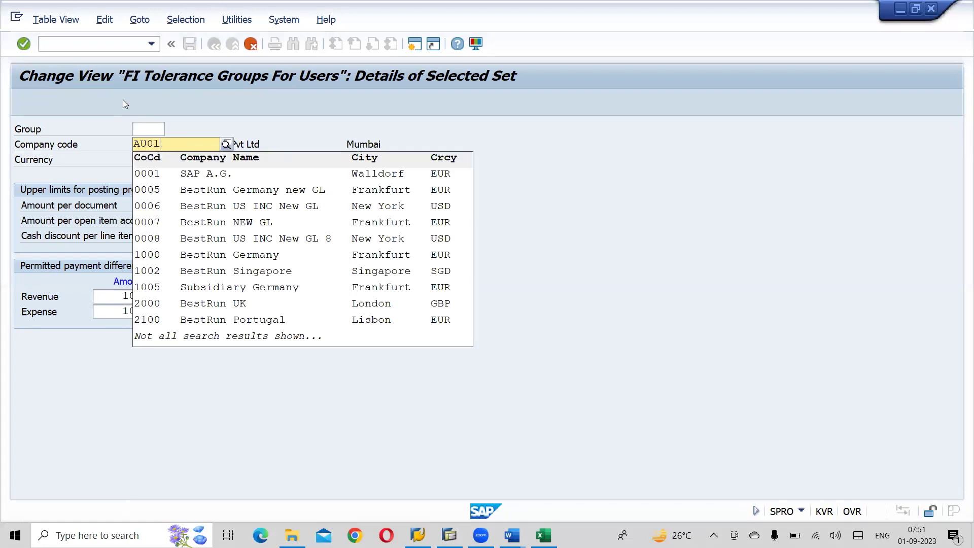
pyautogui.press('Return')
pyautogui.press('Return')
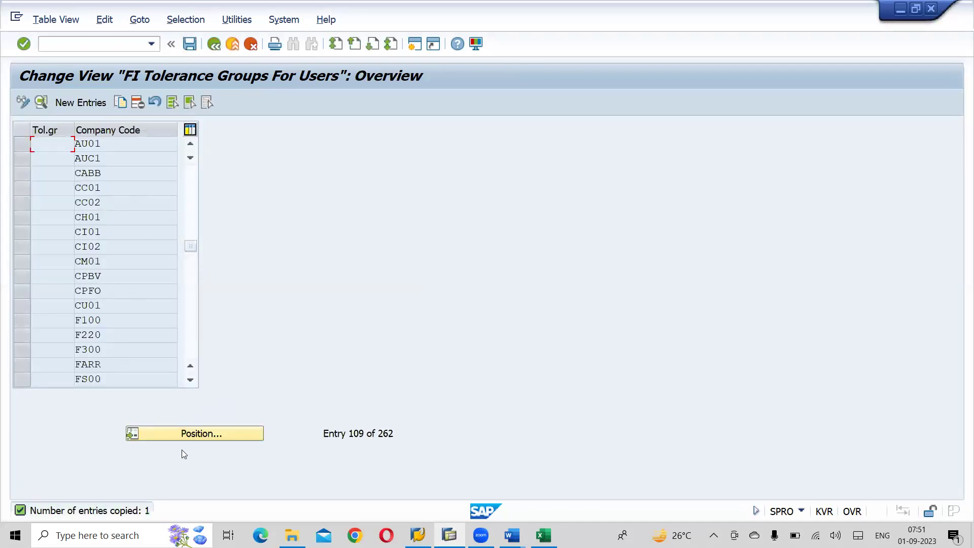
pyautogui.click(194, 435)
pyautogui.write('AU01')
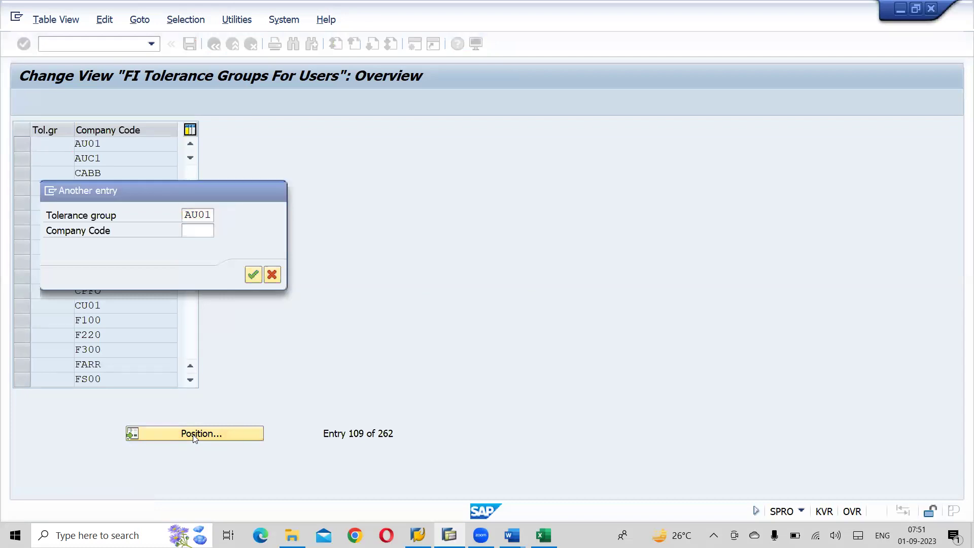
pyautogui.press('Return')
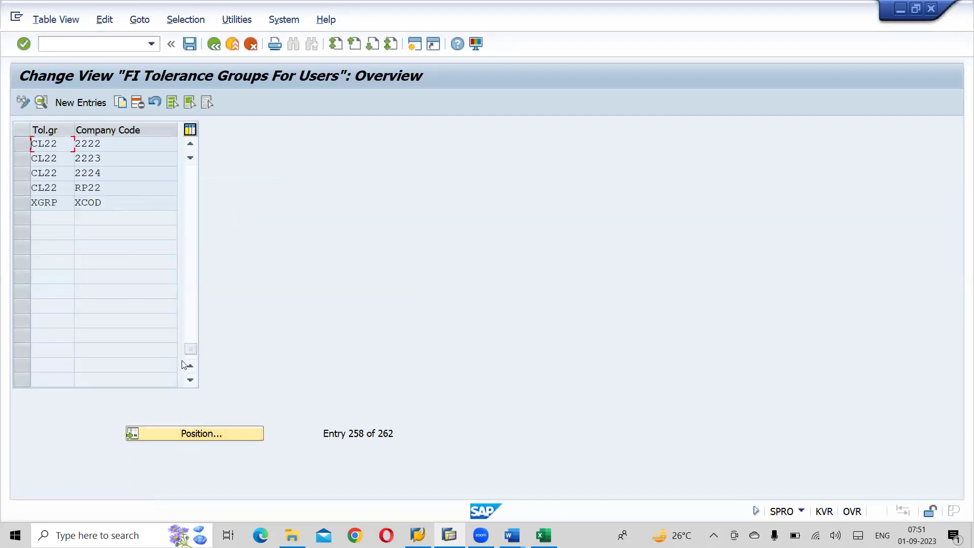
# Position the tolerance group list at company code AU01 and open its blank-group details
pyautogui.click(226, 432)
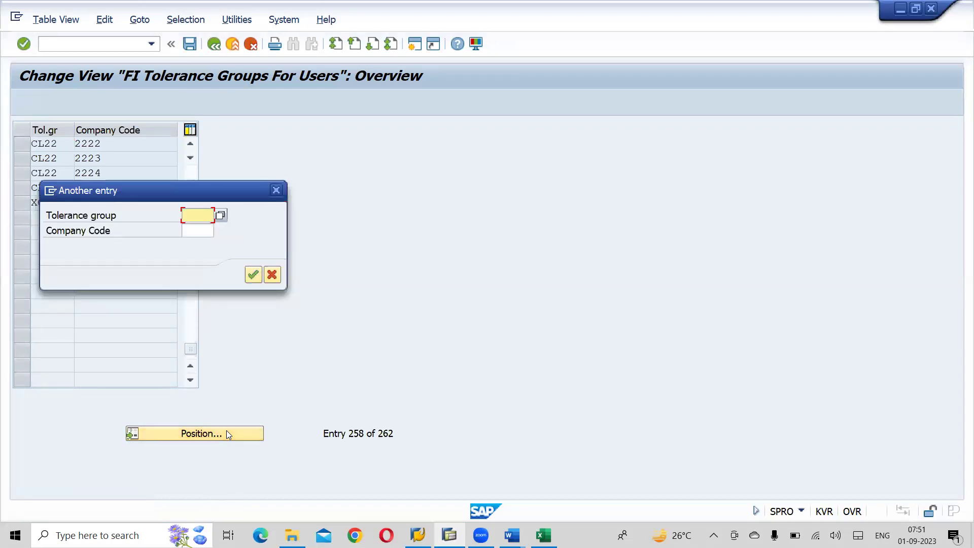
pyautogui.press('Tab')
pyautogui.write('AU')
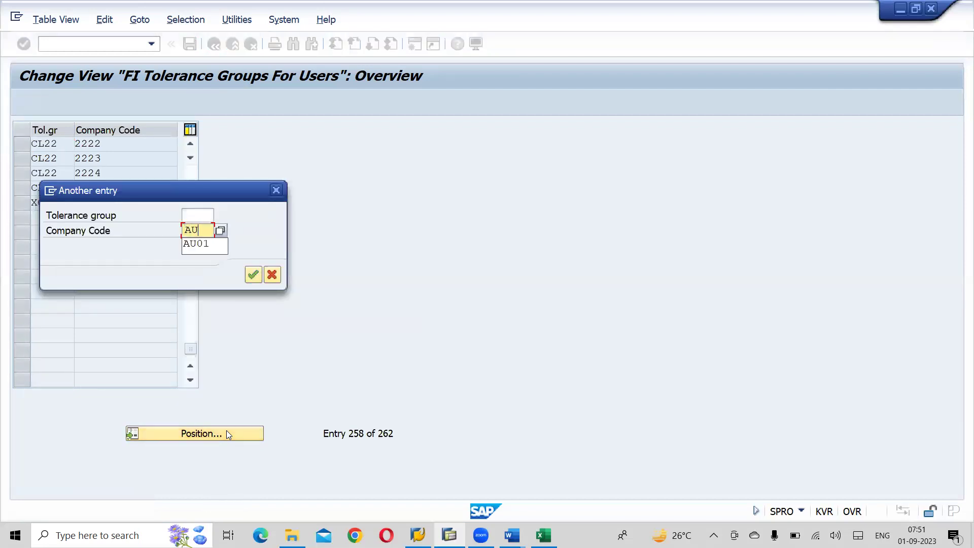
pyautogui.write('01')
pyautogui.press('Return')
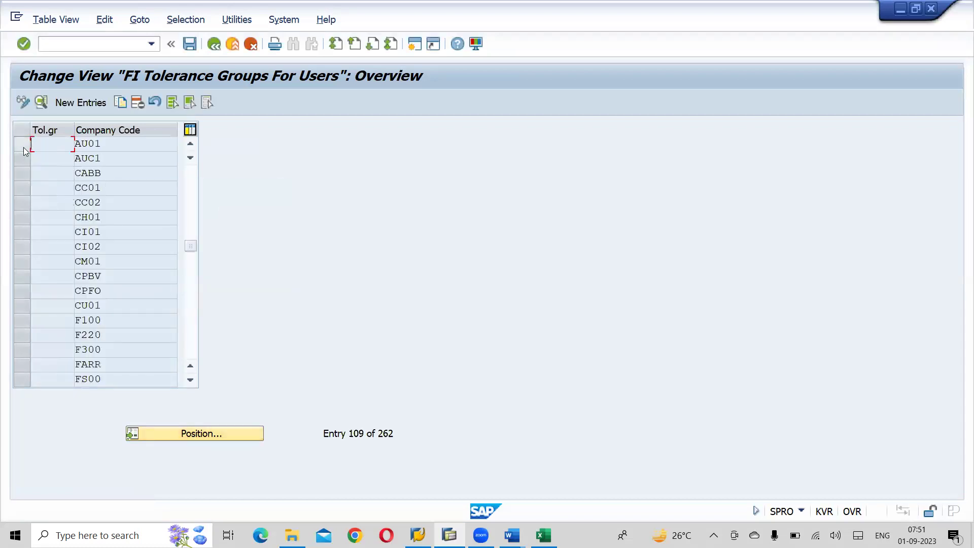
pyautogui.click(23, 148)
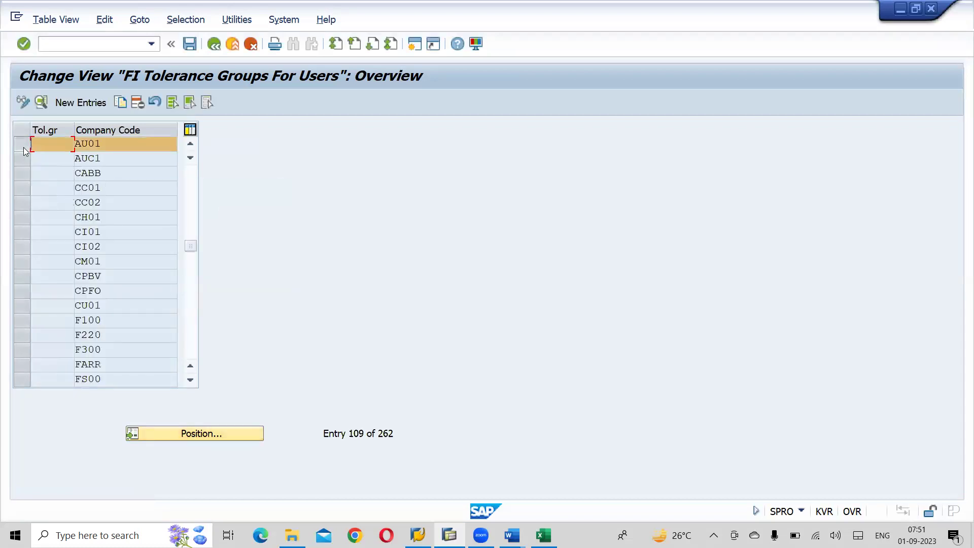
pyautogui.click(41, 102)
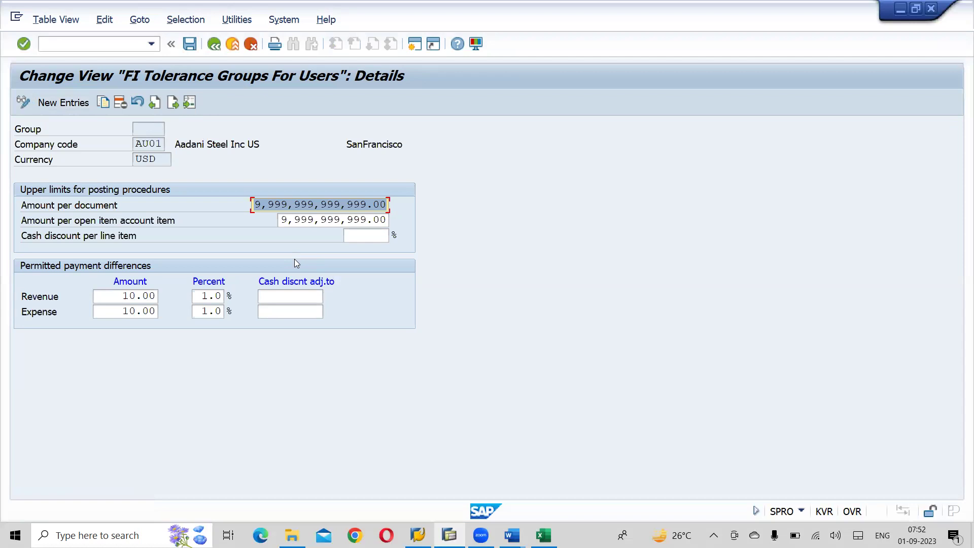
# Set AU01's cash discount per line item to 10%, save the entry and return to the overview
pyautogui.click(375, 237)
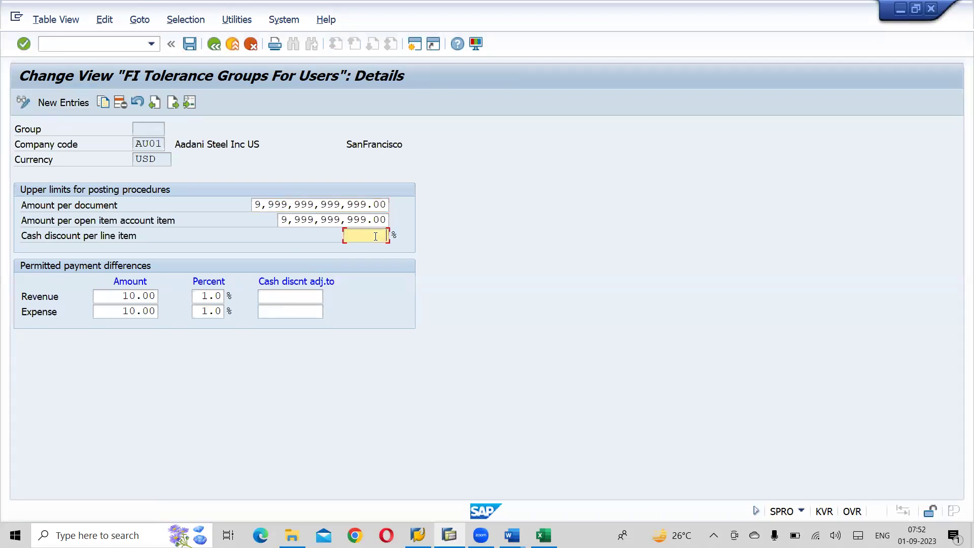
pyautogui.write('10')
pyautogui.click(190, 45)
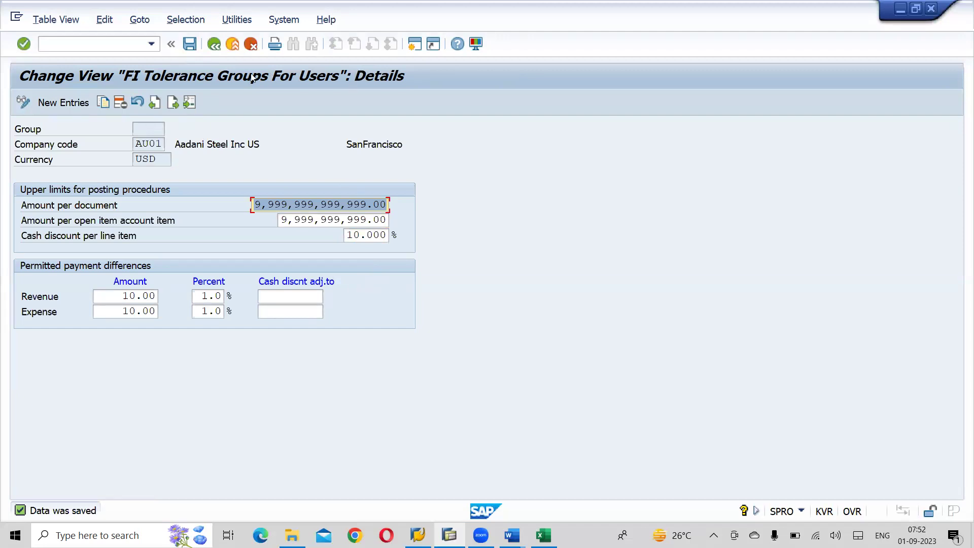
pyautogui.click(192, 45)
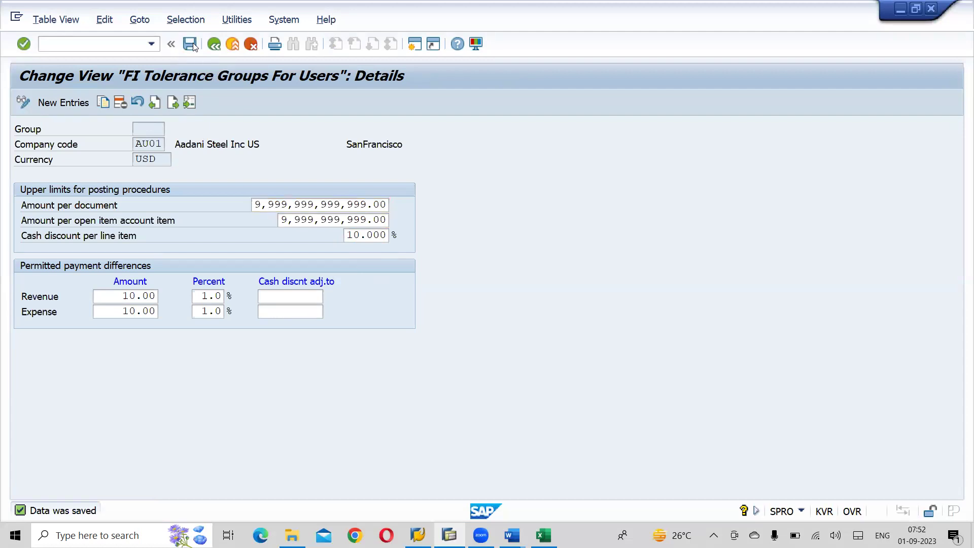
pyautogui.click(215, 45)
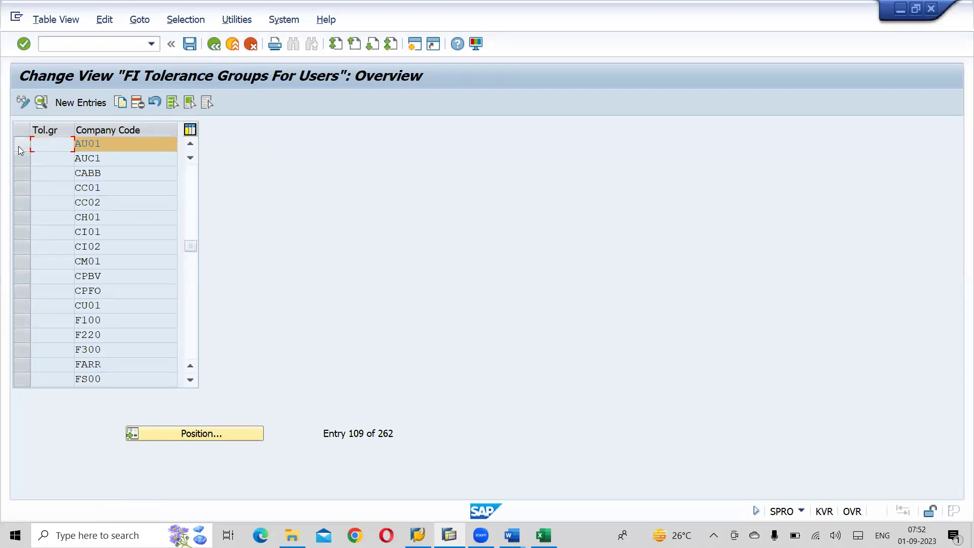
# Find company code AI01 in the tolerance group list and check its blank-group limits
pyautogui.click(232, 435)
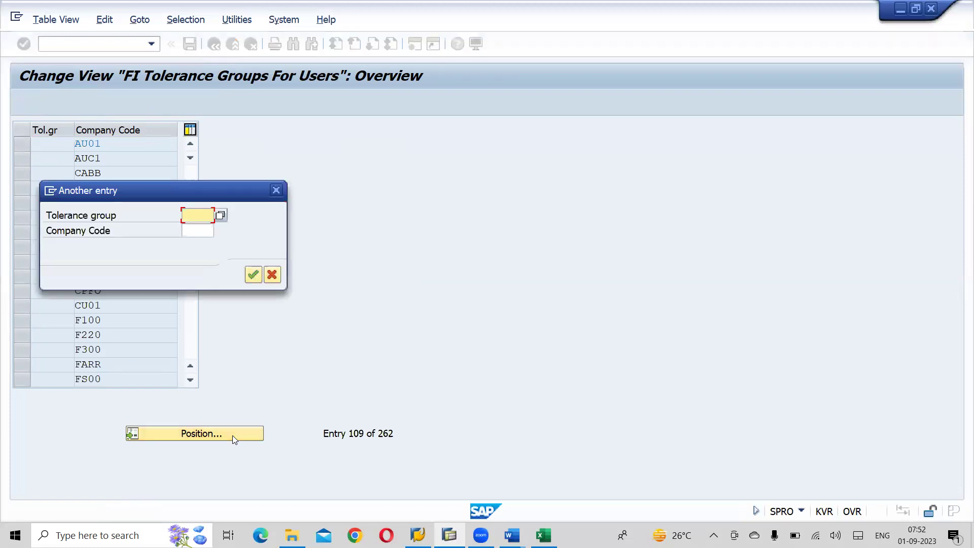
pyautogui.press('Tab')
pyautogui.write('AI01')
pyautogui.press('Return')
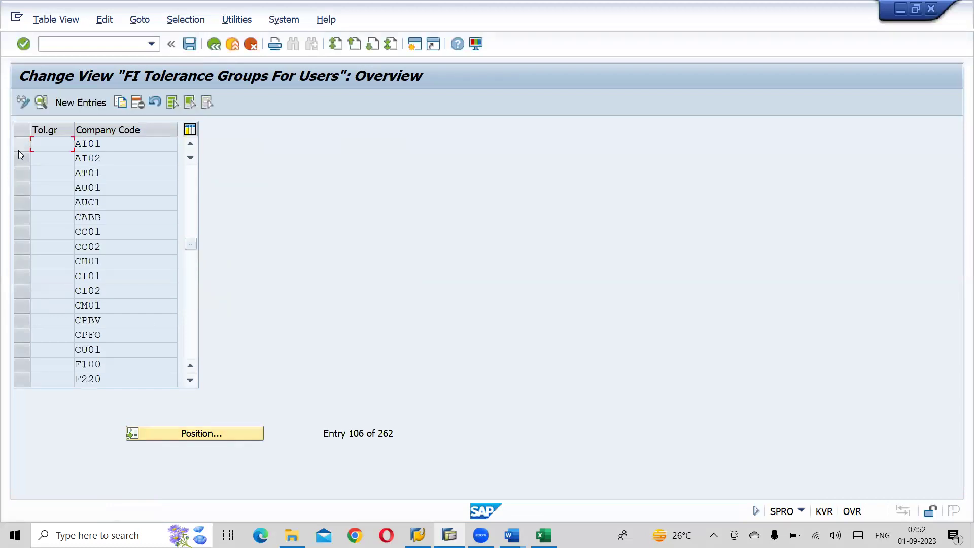
pyautogui.click(22, 146)
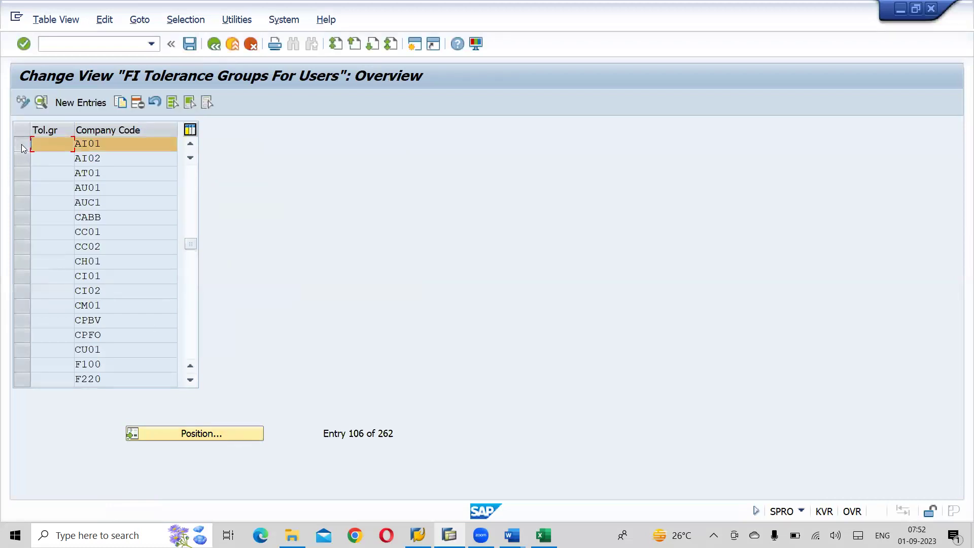
pyautogui.click(43, 103)
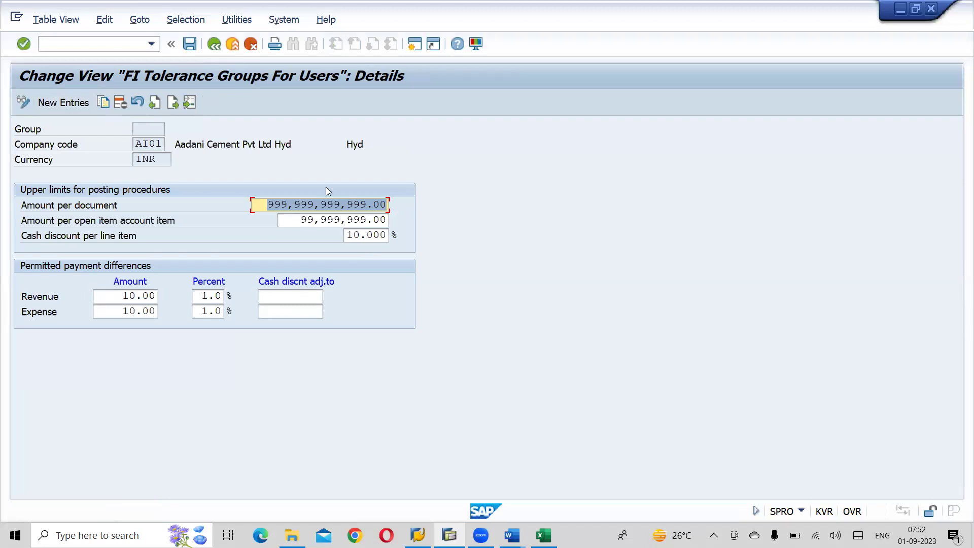
pyautogui.click(214, 45)
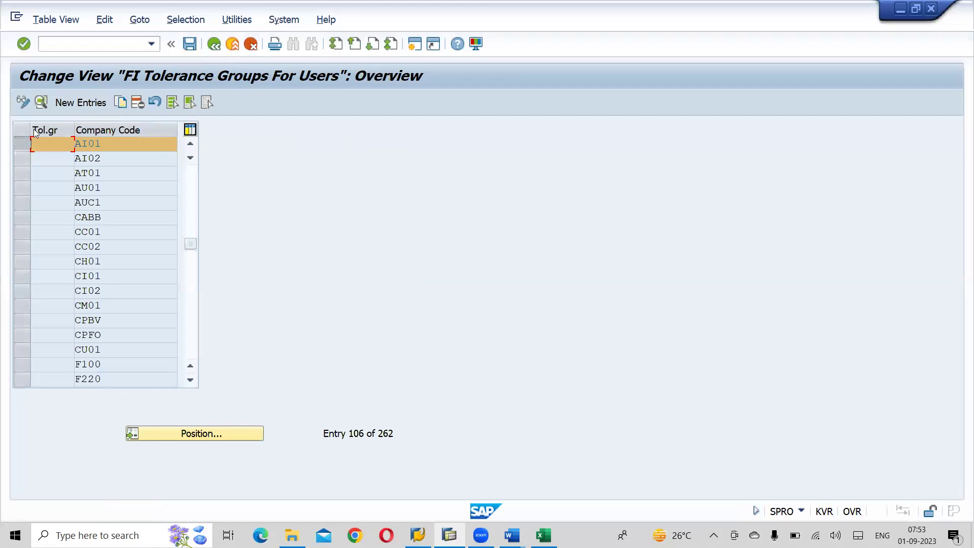
# Set the cash discount per line item to 10% in AI02's blank tolerance group and save it
pyautogui.click(22, 145)
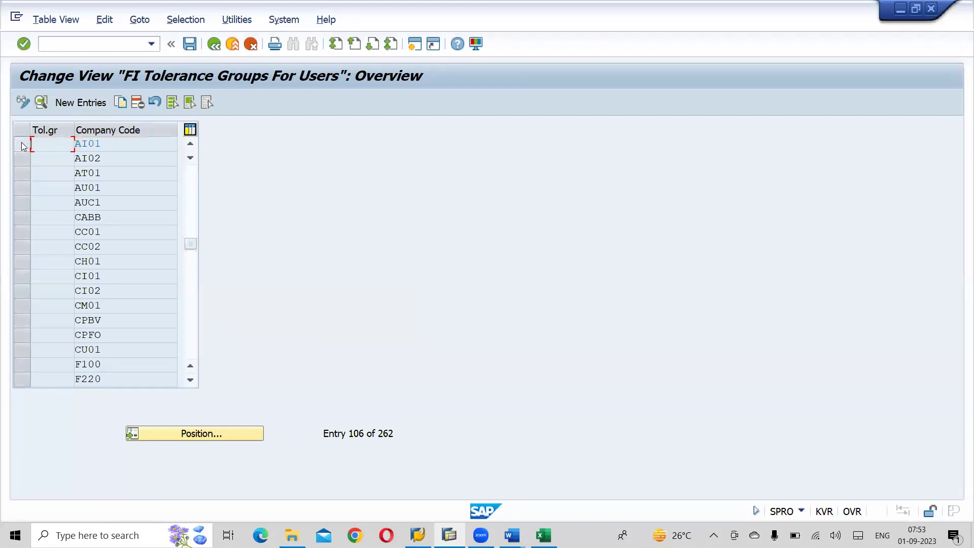
pyautogui.click(24, 157)
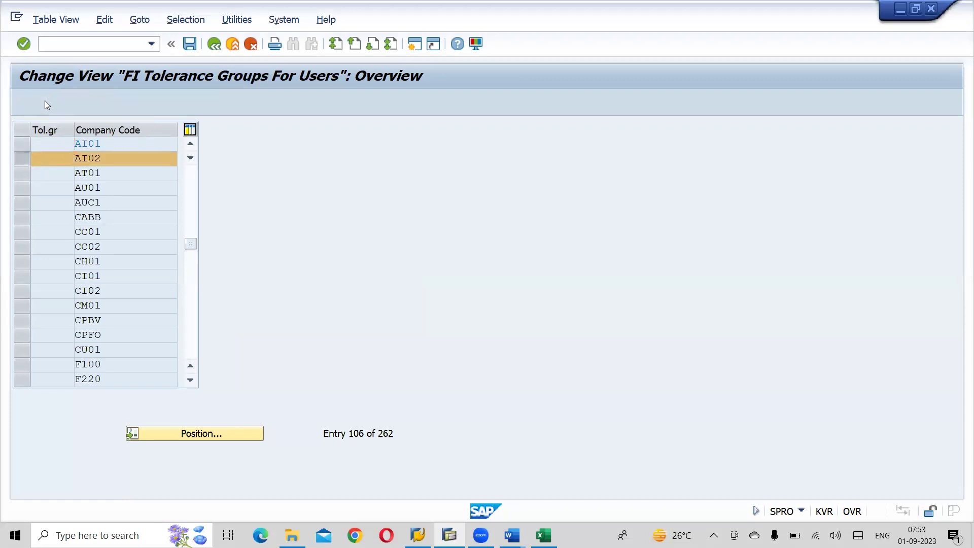
pyautogui.click(45, 100)
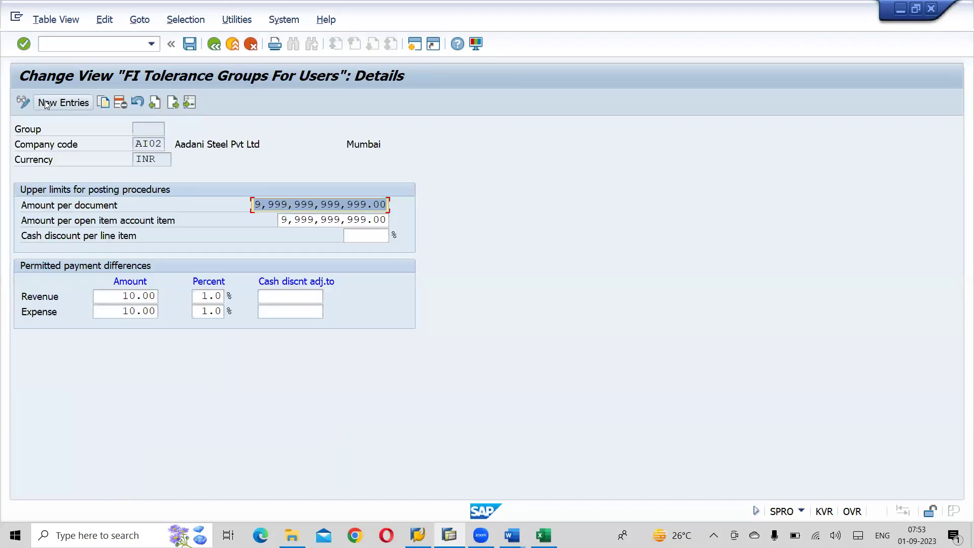
pyautogui.click(375, 237)
pyautogui.write('10')
pyautogui.press('Return')
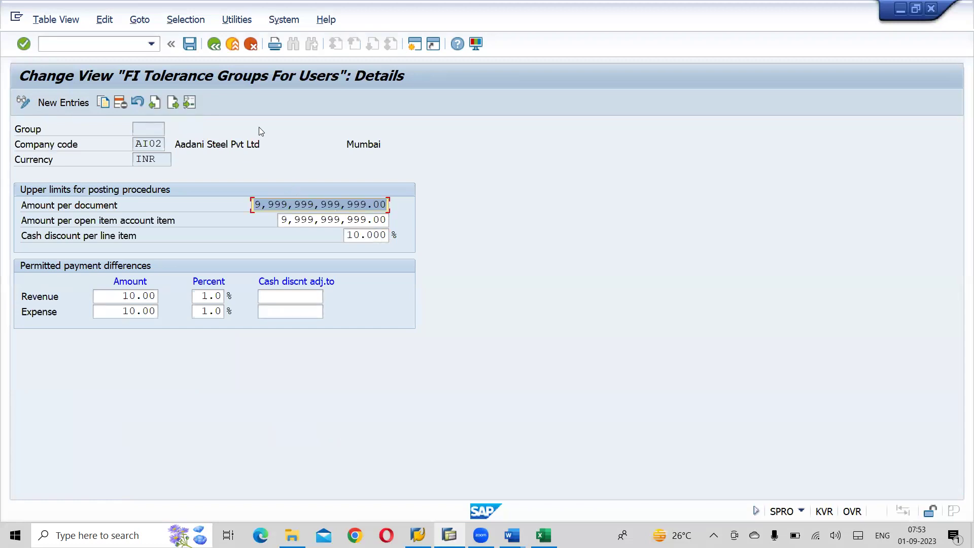
pyautogui.click(190, 44)
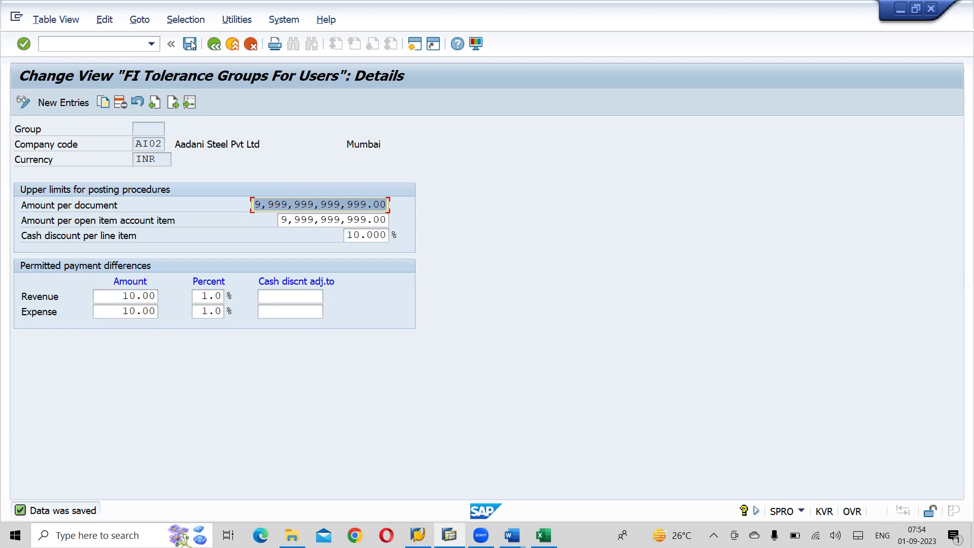
# Check the Tolerance Group section of the Word course notes and return to AI02's saved entry in SAP
pyautogui.hotkey('alt', 'Tab')
pyautogui.hotkey('alt', 'Tab')
pyautogui.hotkey('alt', 'Tab')
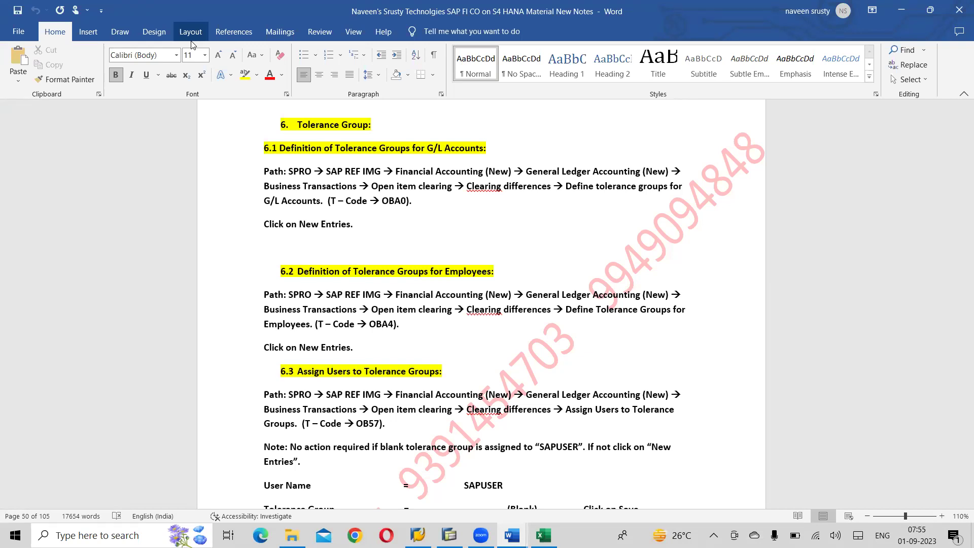
pyautogui.hotkey('alt', 'Tab')
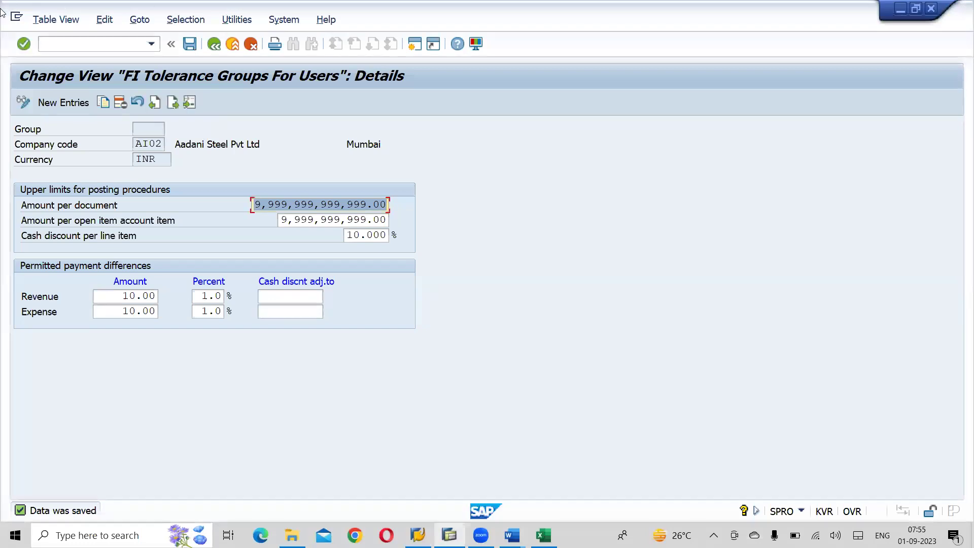
pyautogui.click(195, 44)
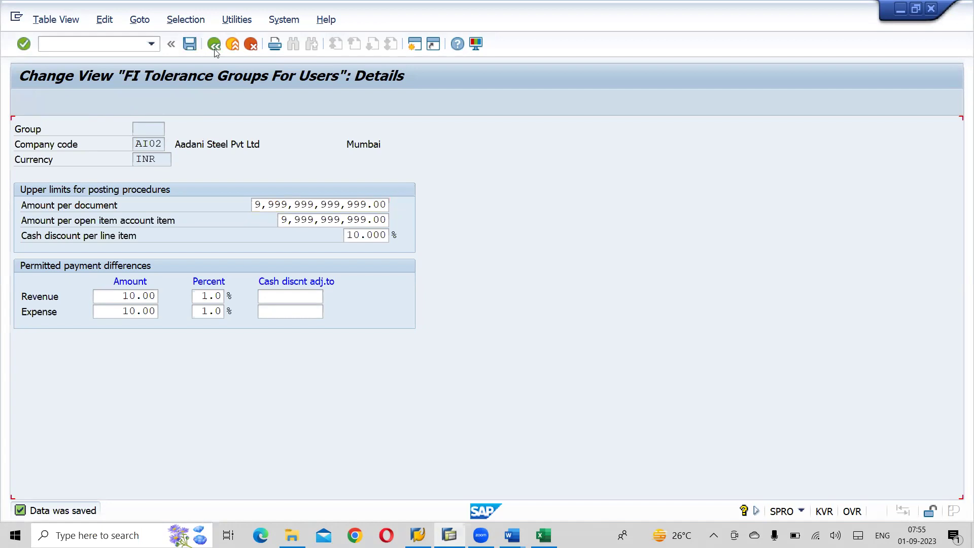
# Return from the FI tolerance group entries to the IMG and open Assign Users to Tolerance Groups
pyautogui.click(214, 44)
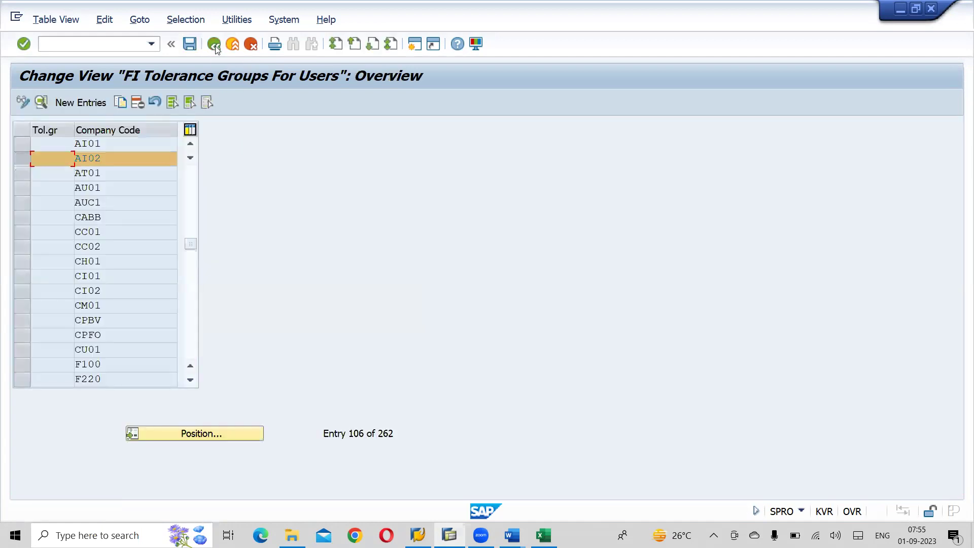
pyautogui.click(215, 45)
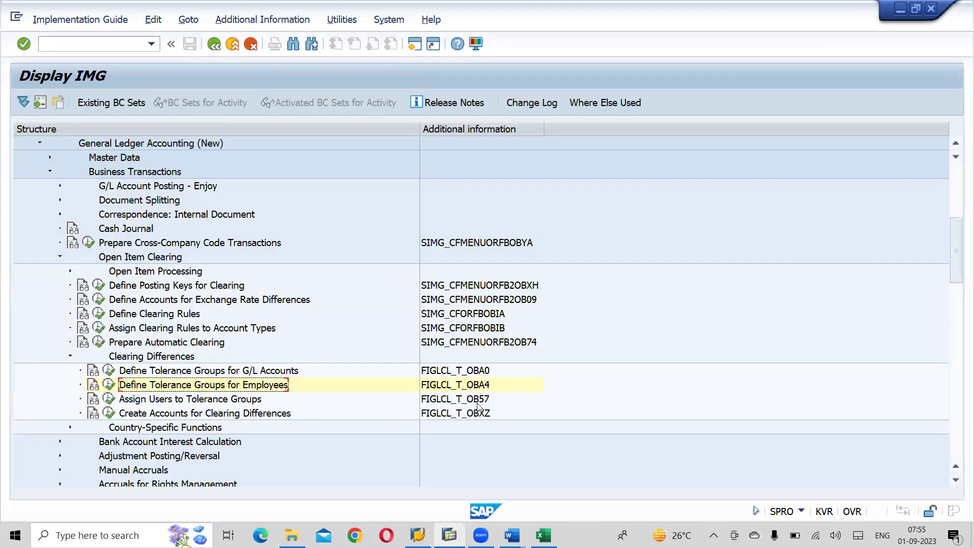
pyautogui.click(109, 399)
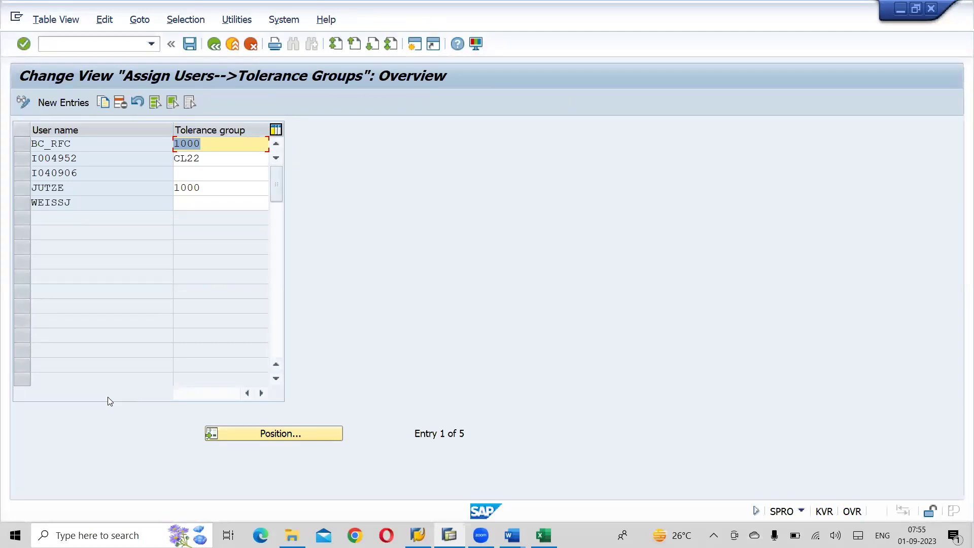
# Add a new entry for the user name with a blank tolerance group, save it to the proposed customizing request and return to the overview
pyautogui.click(53, 105)
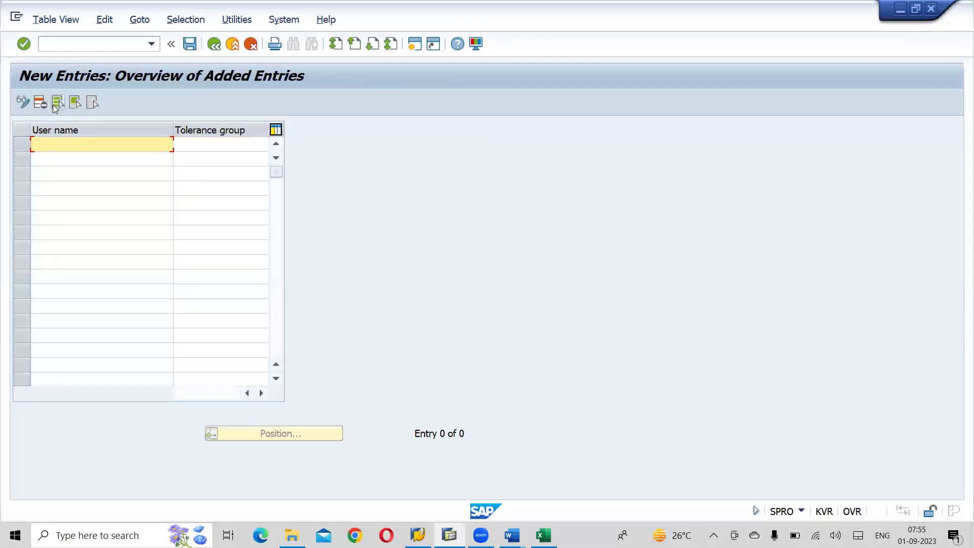
pyautogui.write('NAVEEN')
pyautogui.hotkey('alt', 'Tab')
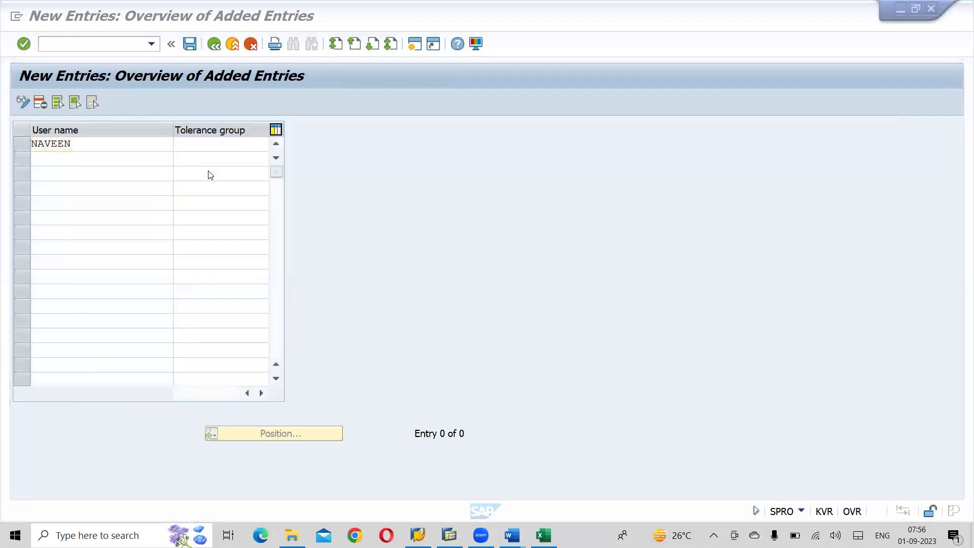
pyautogui.hotkey('alt', 'Tab')
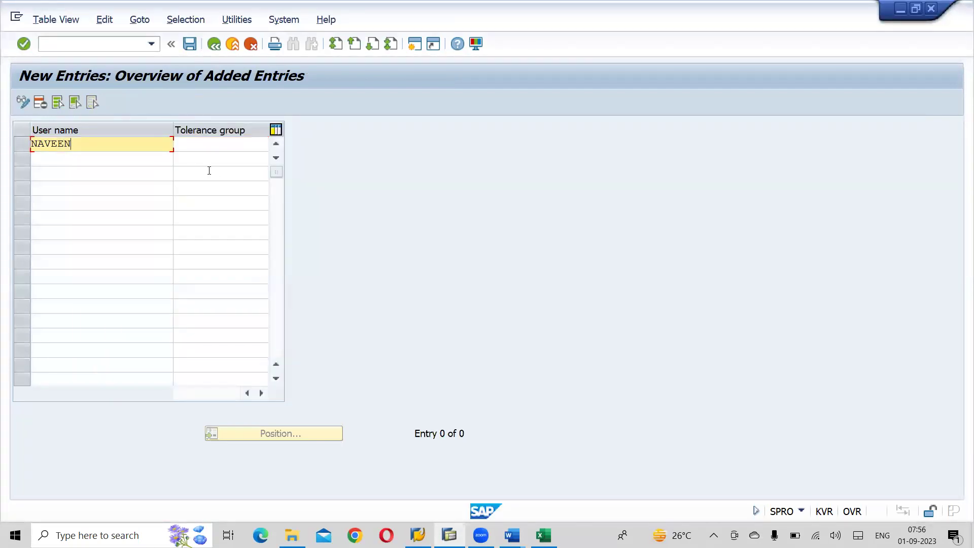
pyautogui.click(190, 44)
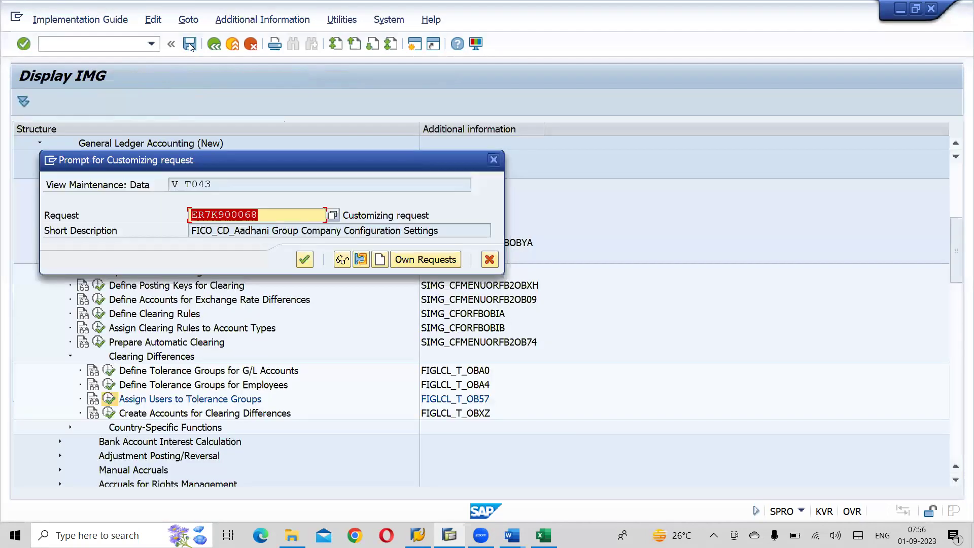
pyautogui.click(305, 259)
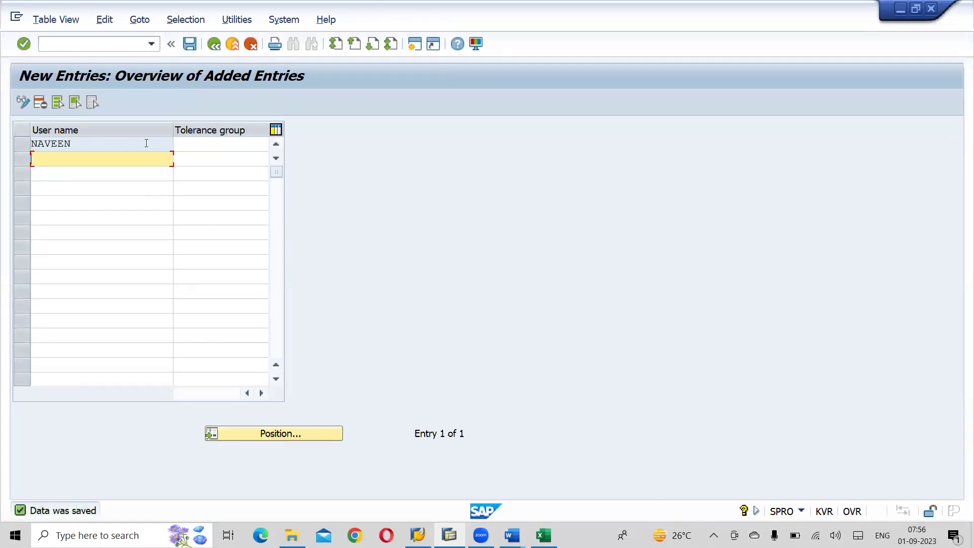
pyautogui.click(217, 47)
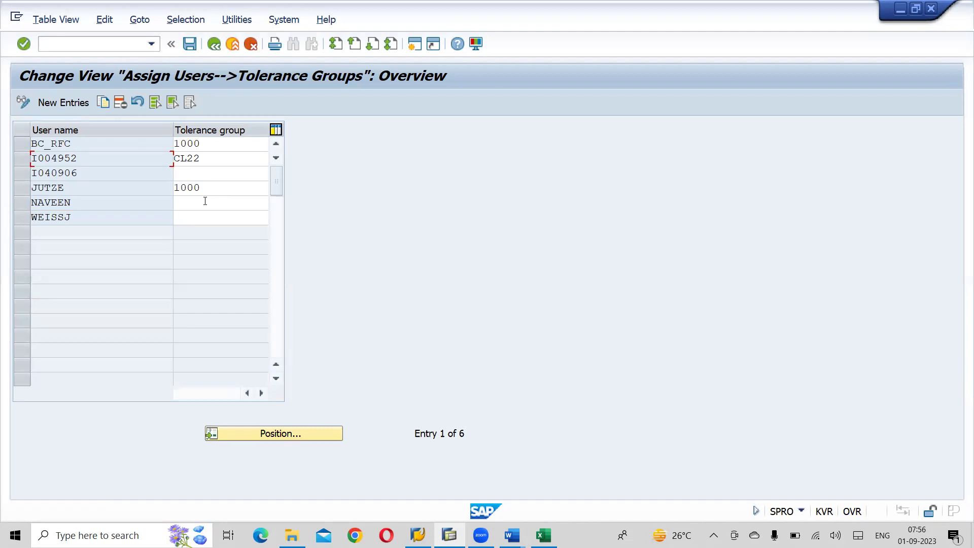
# Switch to the Excel company code settings workbook and format the Tolerance Groups row, including its number 6, in red bold
pyautogui.hotkey('alt', 'Tab')
pyautogui.hotkey('alt', 'Tab')
pyautogui.hotkey('alt', 'Tab')
pyautogui.hotkey('alt', 'Tab')
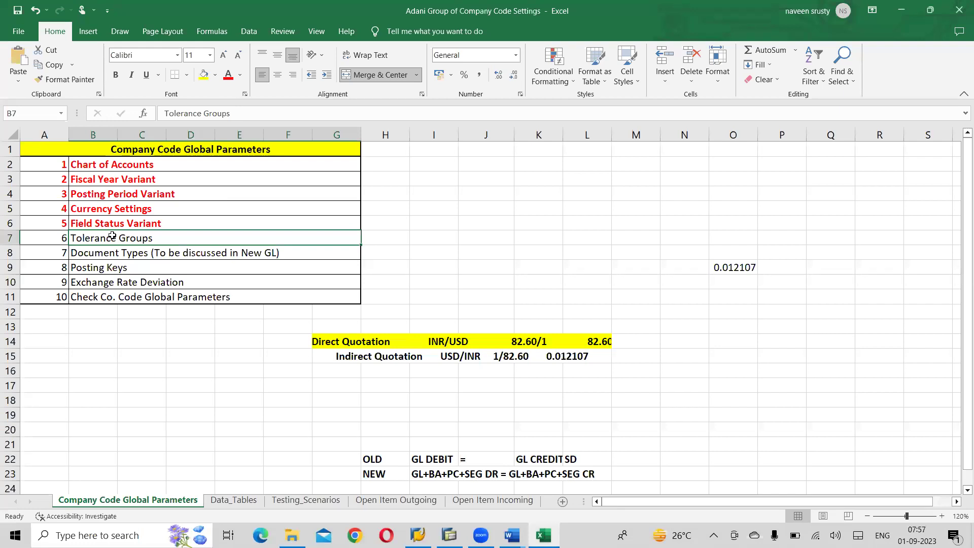
pyautogui.click(229, 79)
pyautogui.click(62, 237)
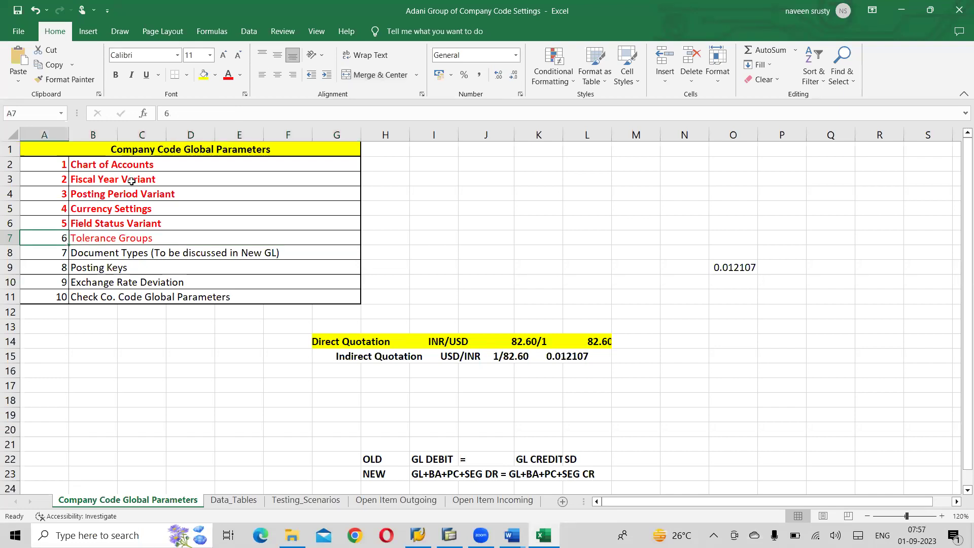
pyautogui.click(227, 79)
pyautogui.hotkey('shift', 'Right')
pyautogui.hotkey('ctrl', 'b')
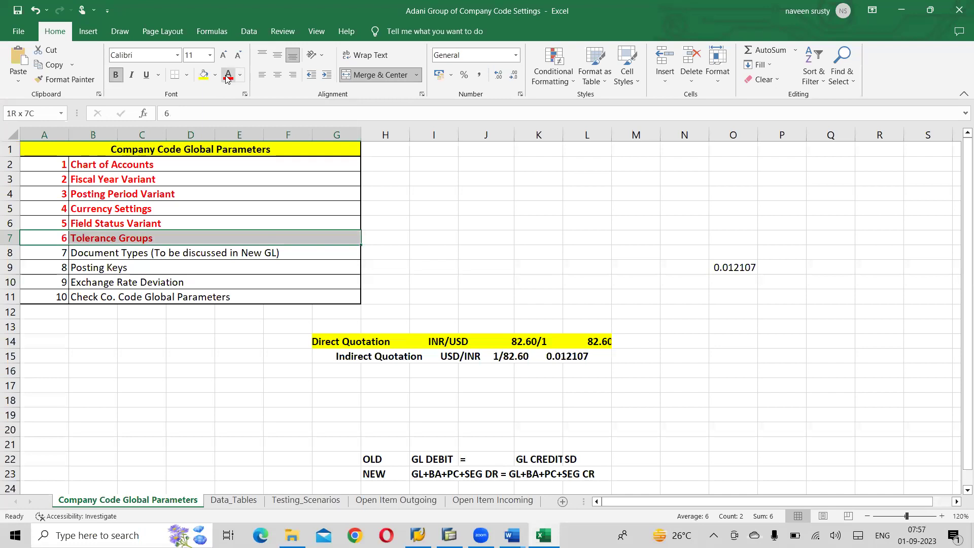
pyautogui.click(109, 269)
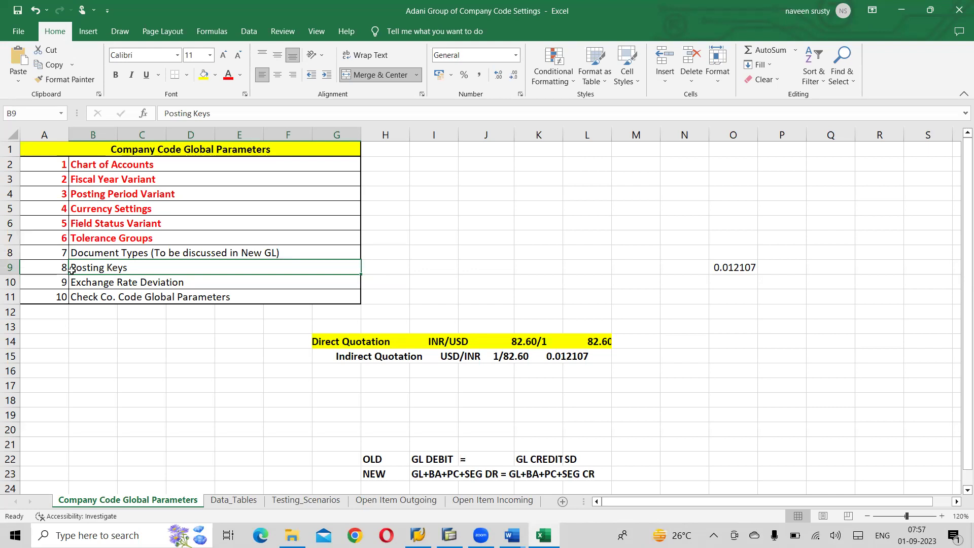
pyautogui.click(162, 252)
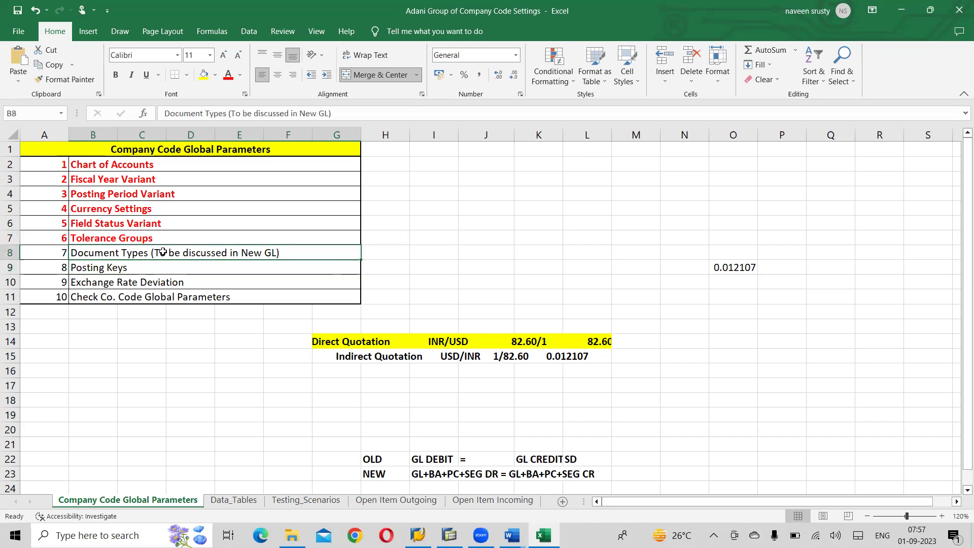